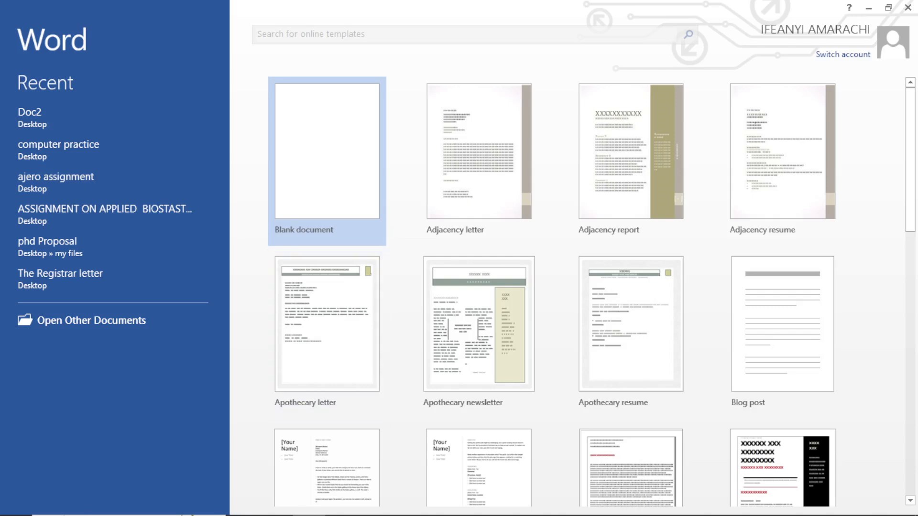
Create a new blank document and set its zoom to 132%
mouse_move(91, 508)
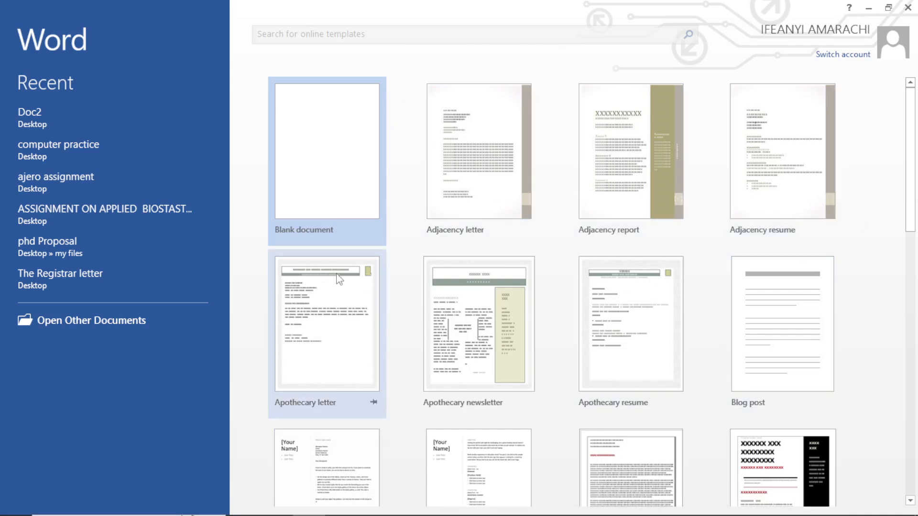
click(345, 211)
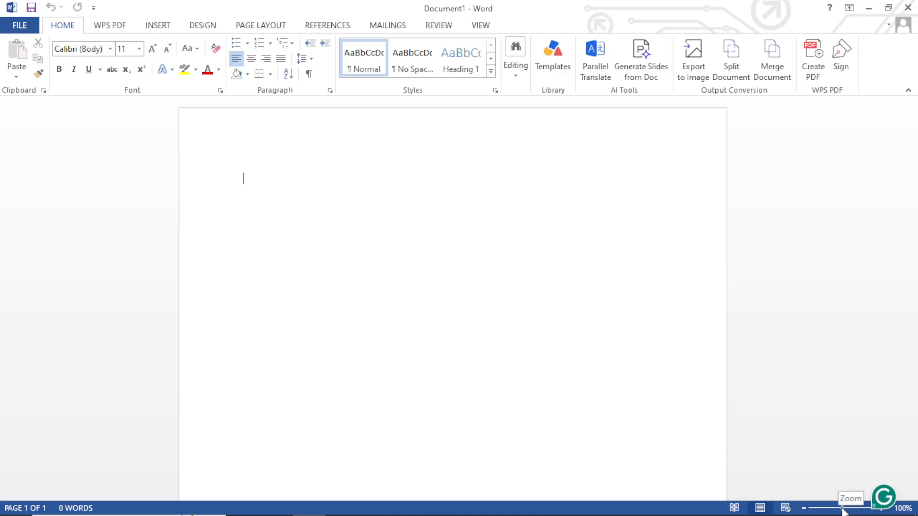
drag(843, 512, 844, 509)
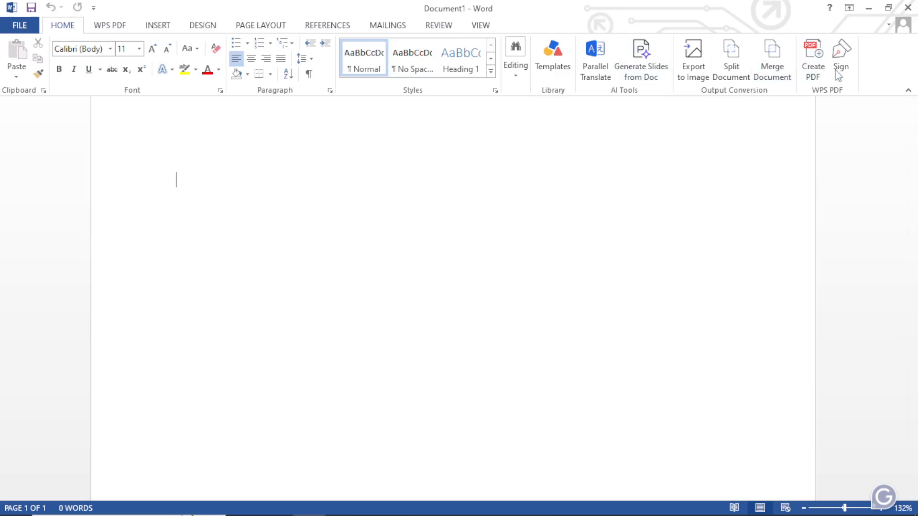
click(158, 26)
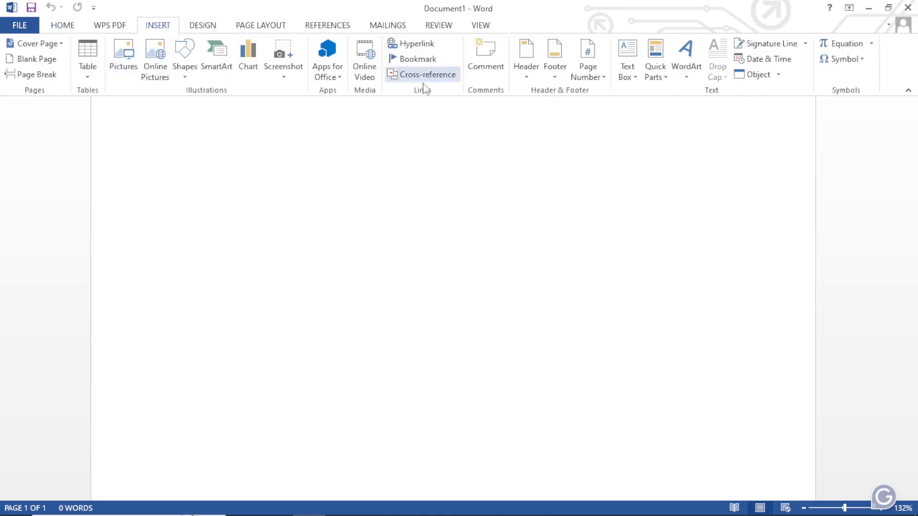
click(207, 28)
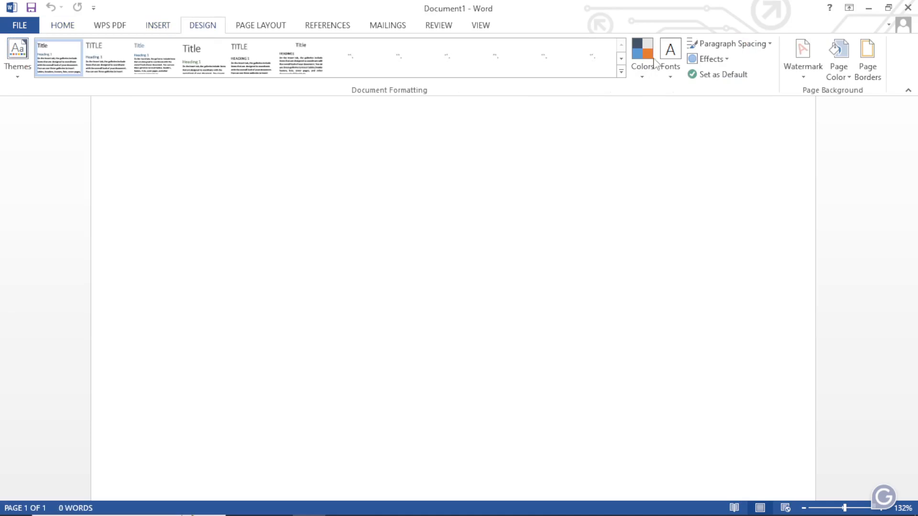
click(277, 26)
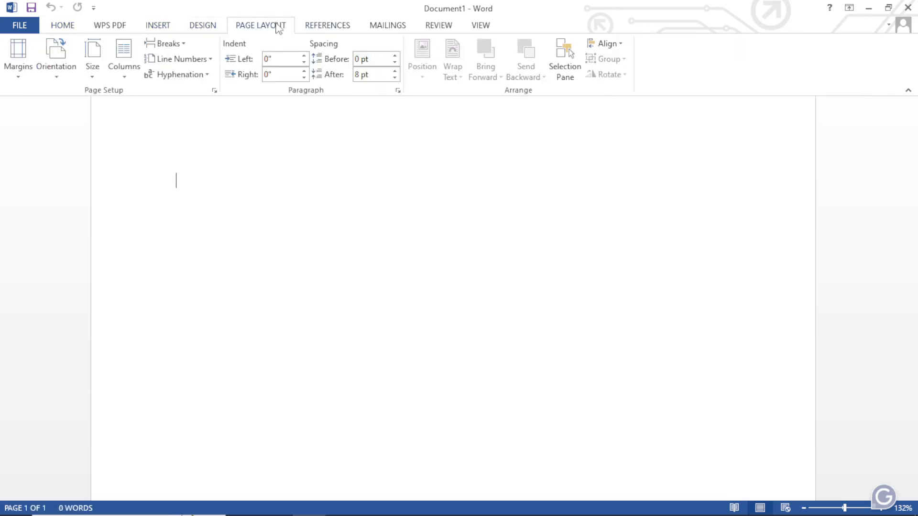
click(340, 27)
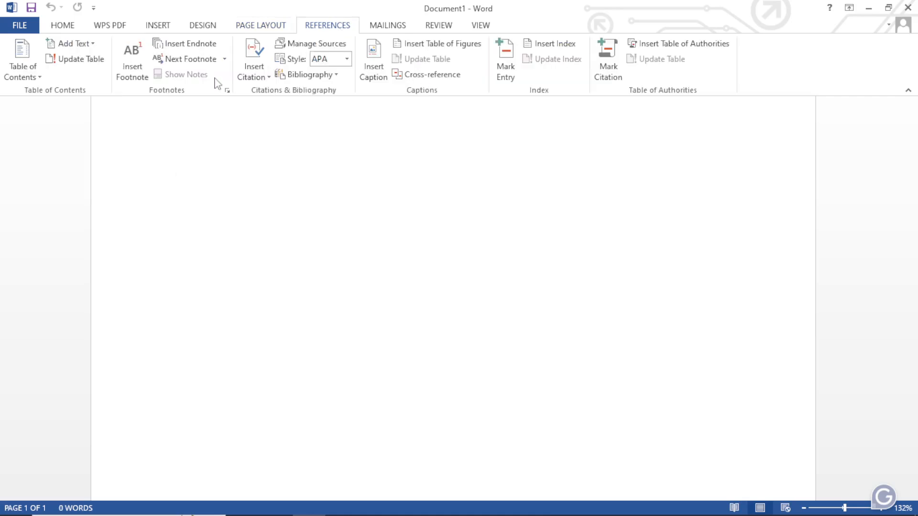
click(72, 28)
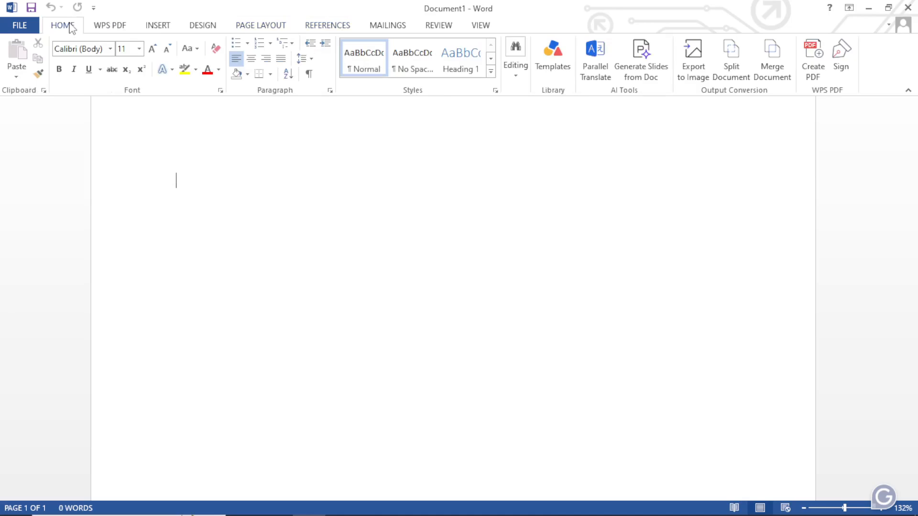
click(24, 26)
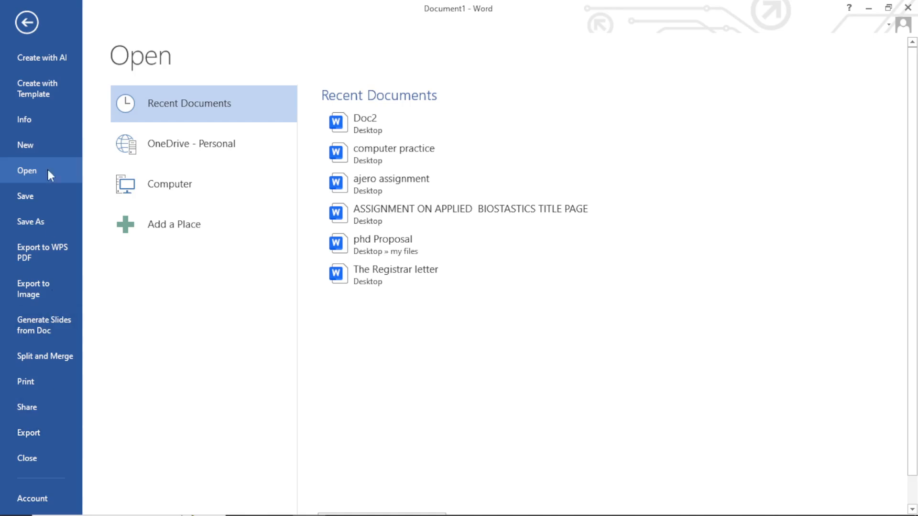
click(25, 23)
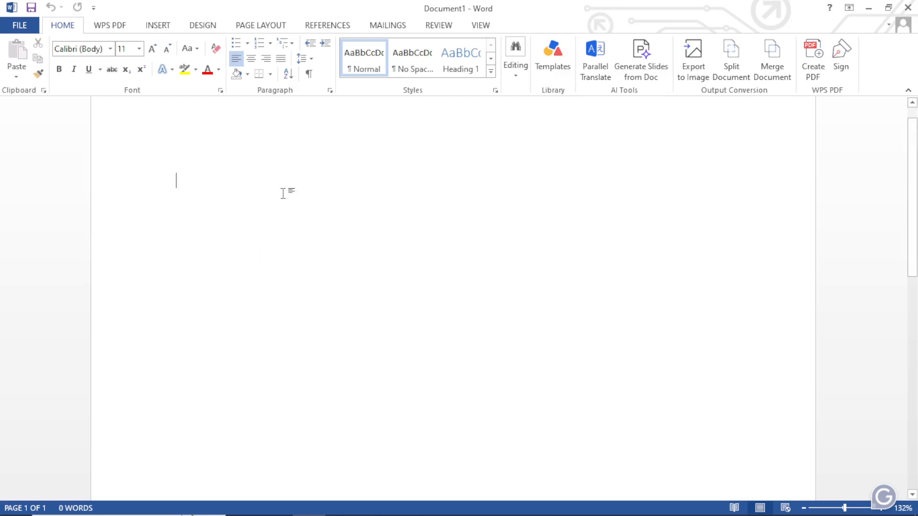
Enter random filler text on the first line of the blank document and delete it again
text(hhfghjgjkkhhkhk)
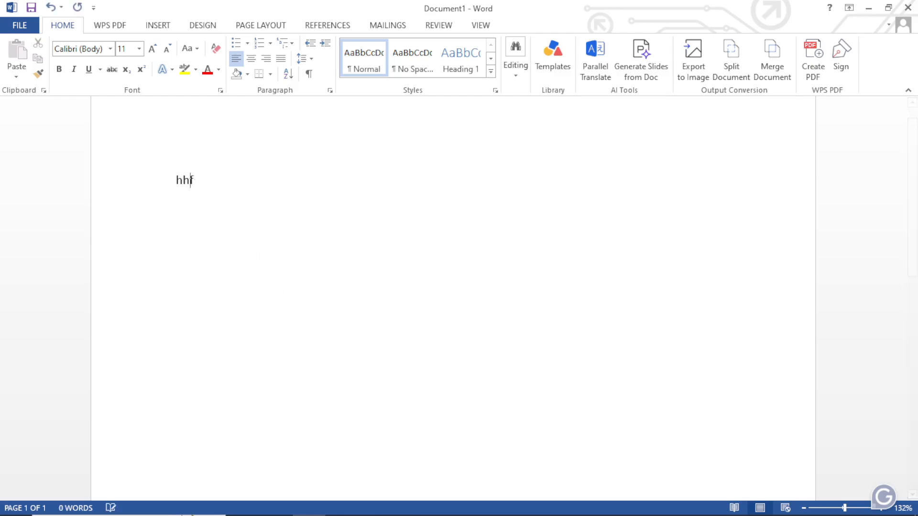
key(BackSpace)
key(BackSpace)
key(BackSpace)
key(BackSpace)
key(BackSpace)
key(BackSpace)
key(BackSpace)
key(BackSpace)
key(BackSpace)
key(BackSpace)
key(BackSpace)
key(BackSpace)
key(BackSpace)
key(BackSpace)
key(BackSpace)
click(48, 182)
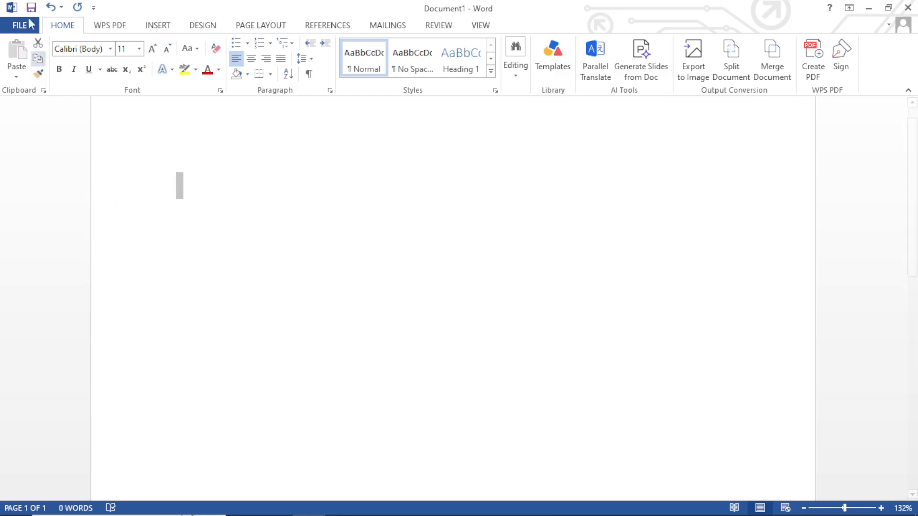
double_click(224, 197)
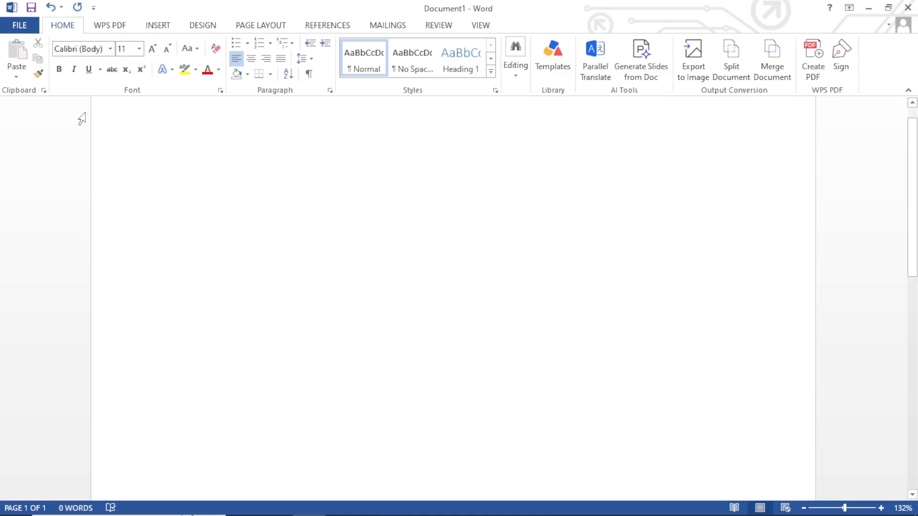
click(19, 27)
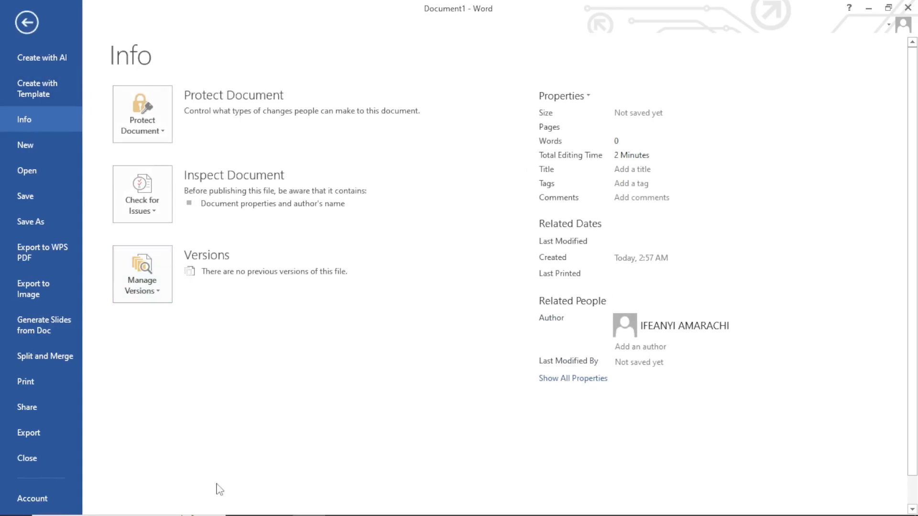
click(27, 24)
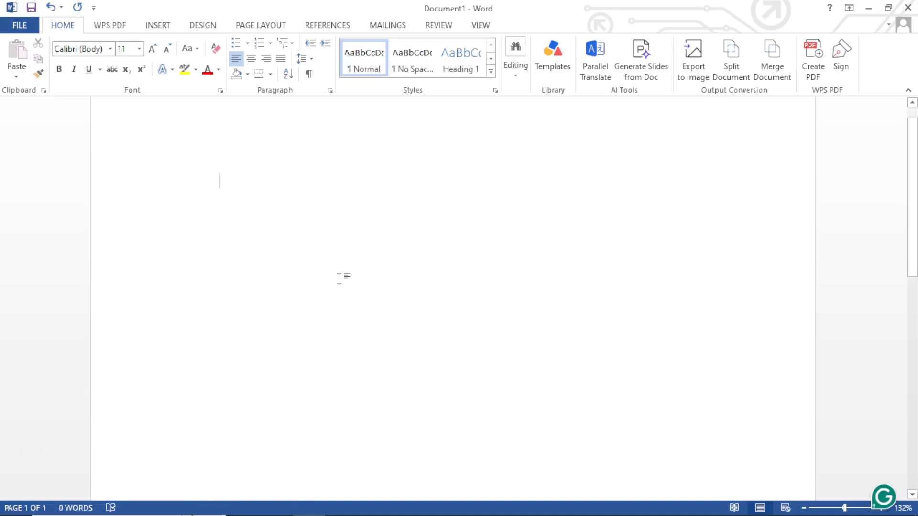
Open the recent document phd Proposal from the Desktop » my files folder
key(ctrl+o)
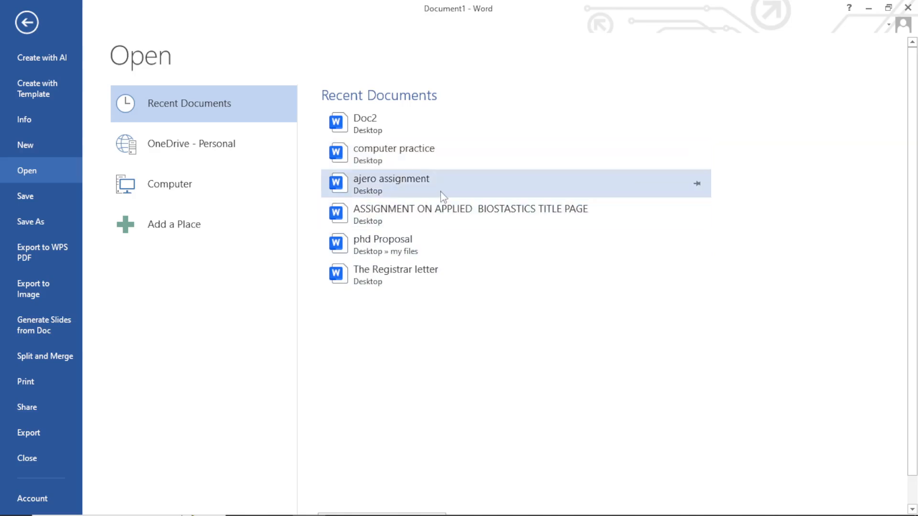
right_click(422, 245)
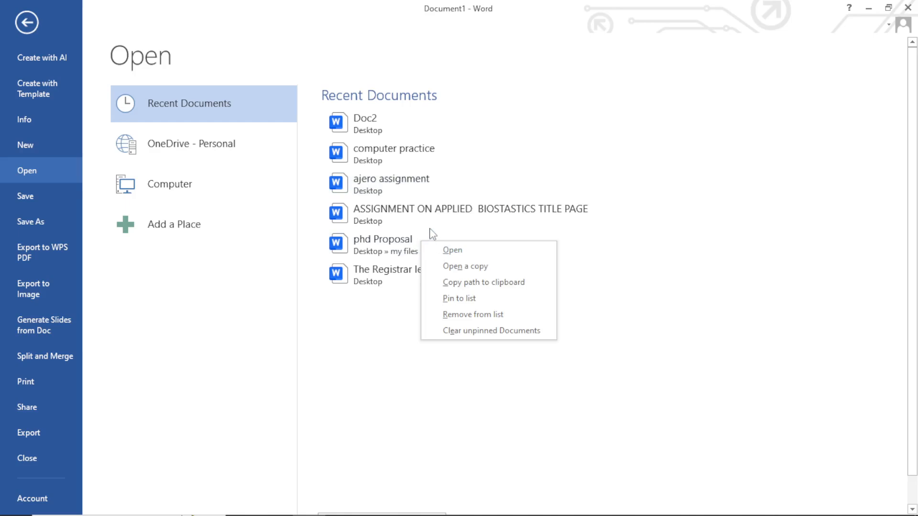
click(431, 229)
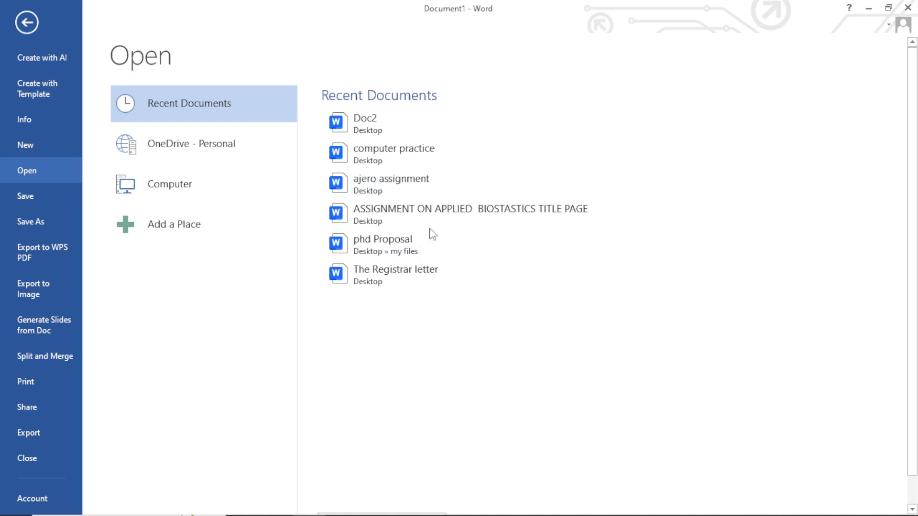
right_click(398, 253)
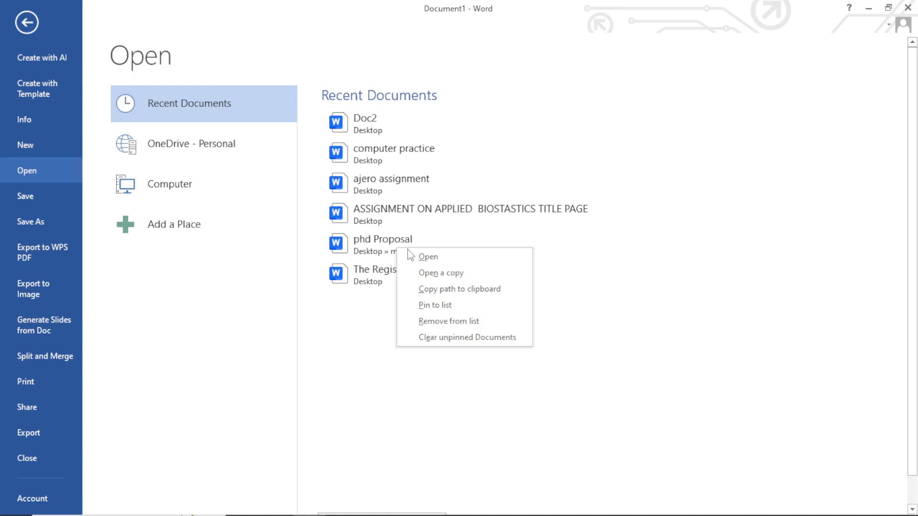
click(436, 259)
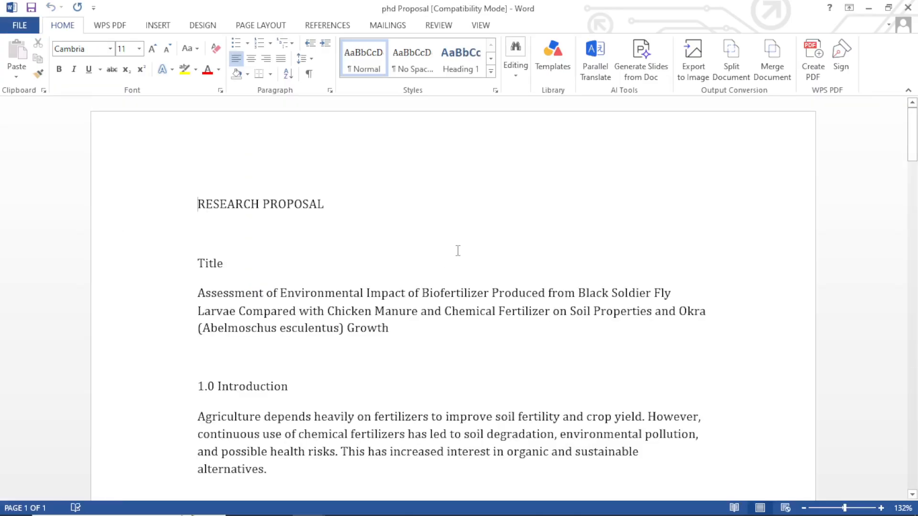
mouse_move(910, 108)
mouse_down()
mouse_move(910, 137)
mouse_move(910, 109)
mouse_up()
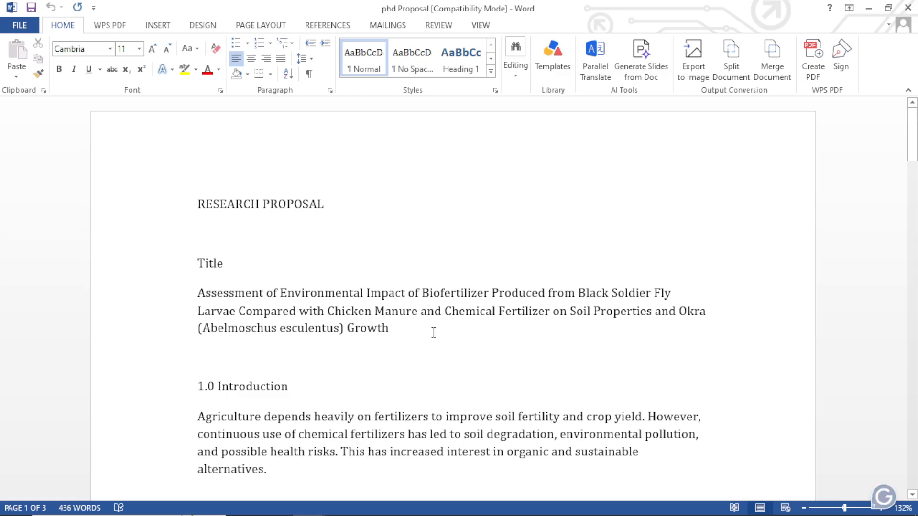
key(ctrl+a)
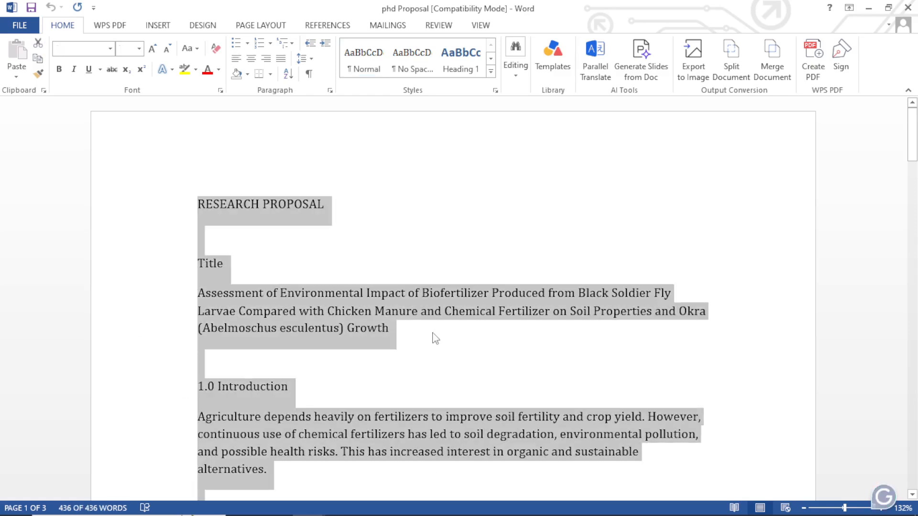
right_click(435, 338)
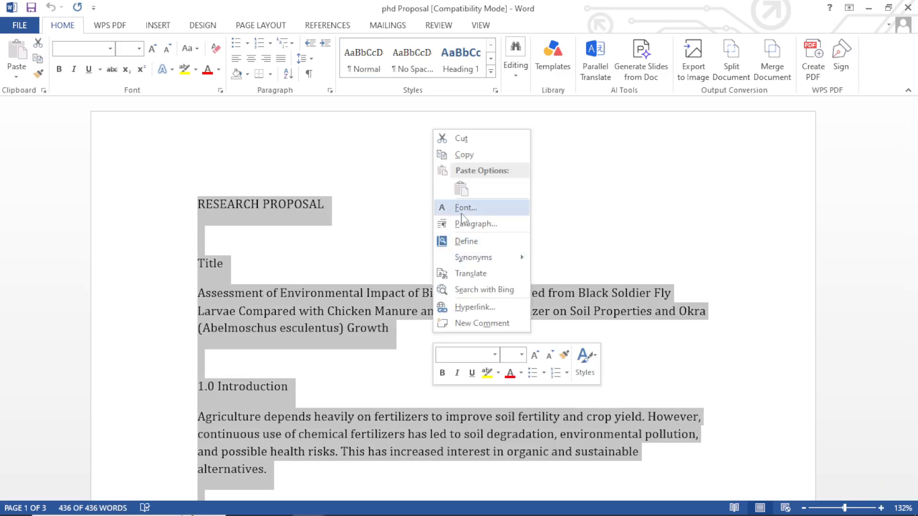
key(Escape)
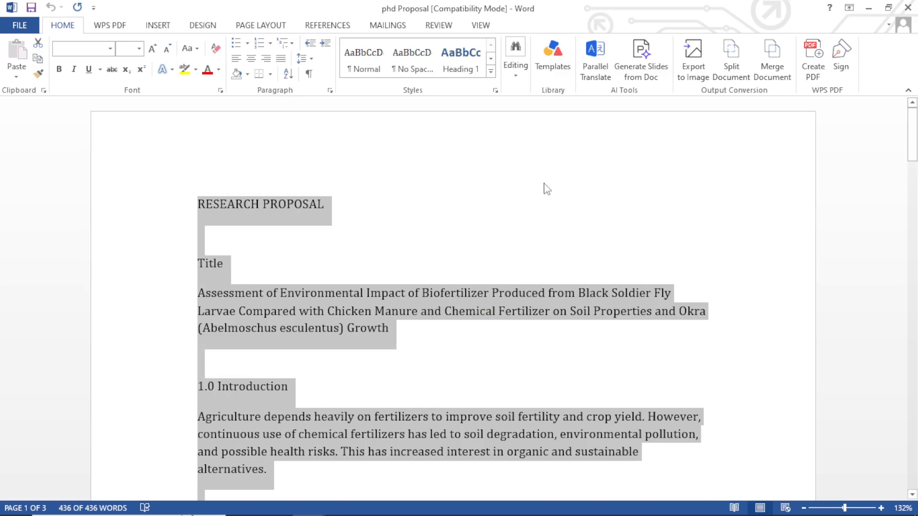
click(546, 184)
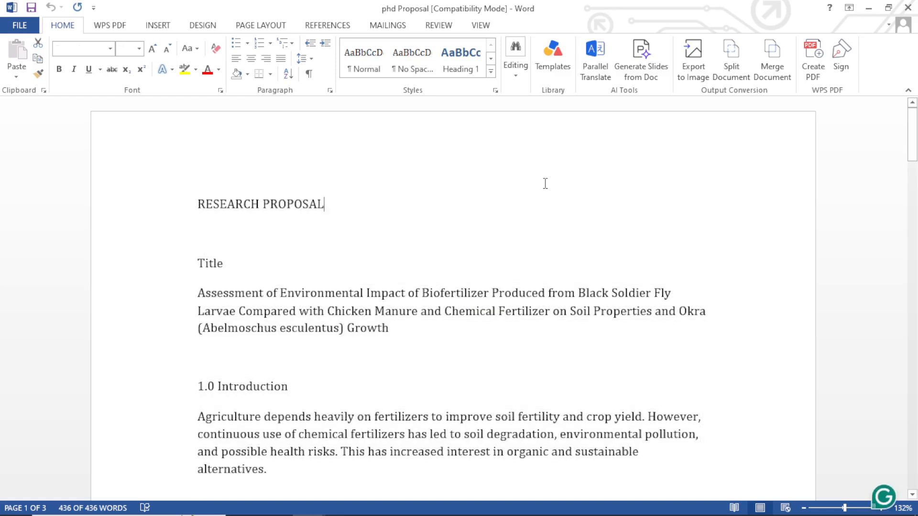
Copy the proposal text from the heading RESEARCH PROPOSAL through the fourth objective, just before the section 4.0 Research Questions
click(198, 204)
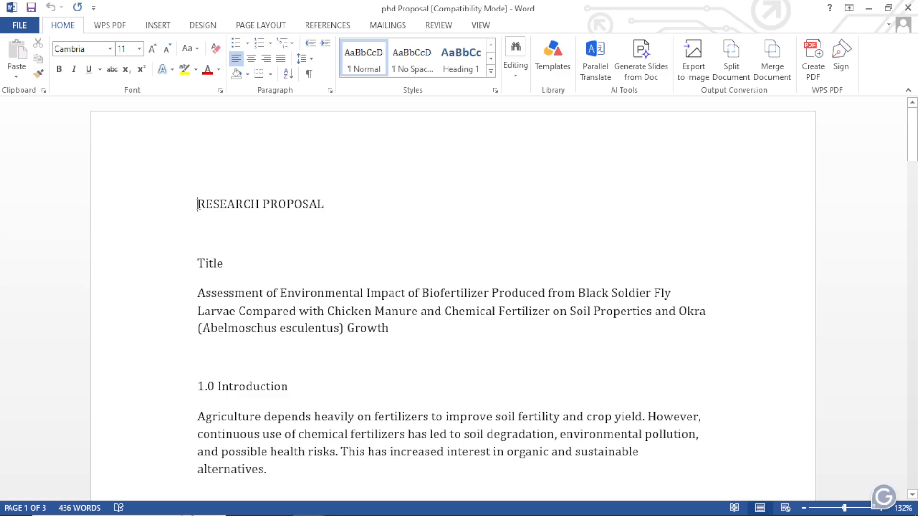
key(shift+Down)
key(shift+Down)
key(shift+Down)
key(shift+Down)
key(shift+Down)
key(shift+Down)
key(shift+Down)
key(shift+Down)
key(shift+Down)
key(shift+Down)
key(shift+Down)
key(shift+Down)
key(shift+Down)
key(shift+Down)
key(shift+Down)
key(shift+Down)
key(shift+Down)
key(shift+Down)
key(shift+Down)
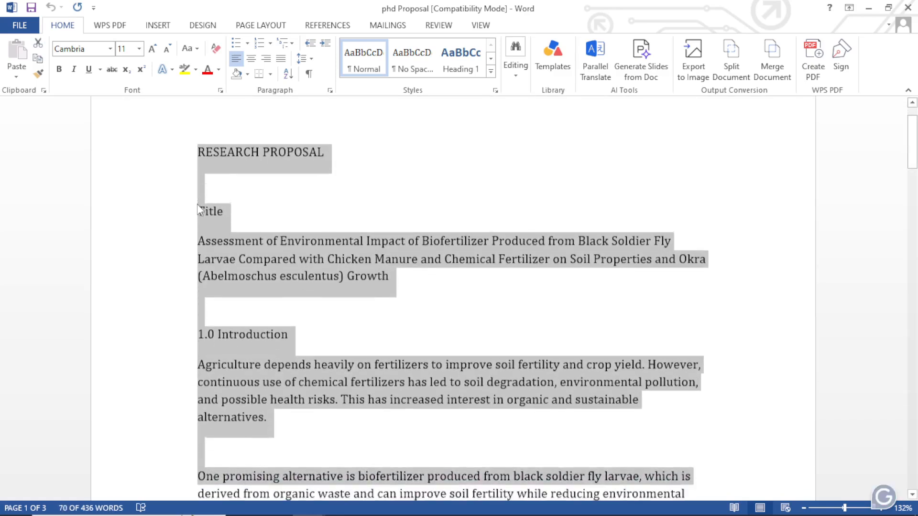
key(shift+Down)
key(shift+Down)
key(shift+Down)
key(shift+Down)
key(shift+Down)
key(shift+Down)
key(shift+Down)
key(shift+Down)
key(shift+Down)
key(shift+Down)
key(shift+Down)
key(shift+Down)
key(shift+Down)
key(shift+Down)
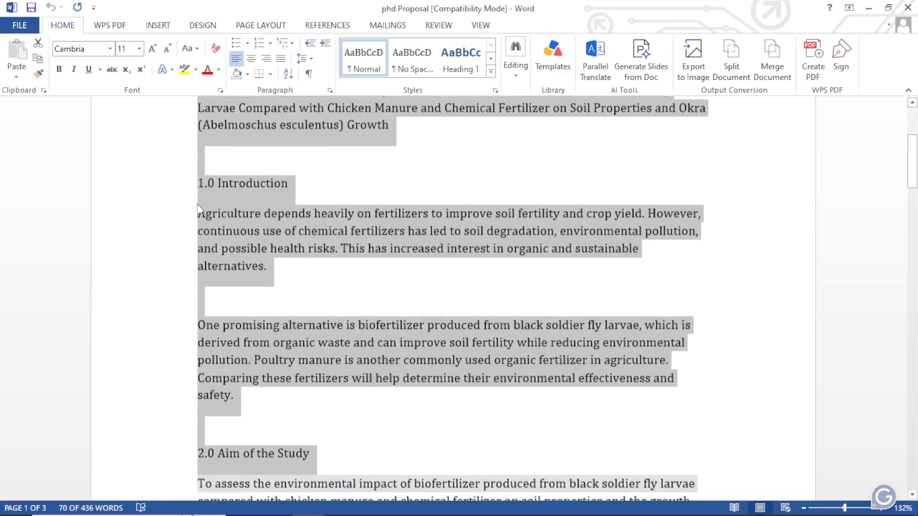
key(shift+Down)
key(shift+Down)
key(shift+Down)
key(shift+Down)
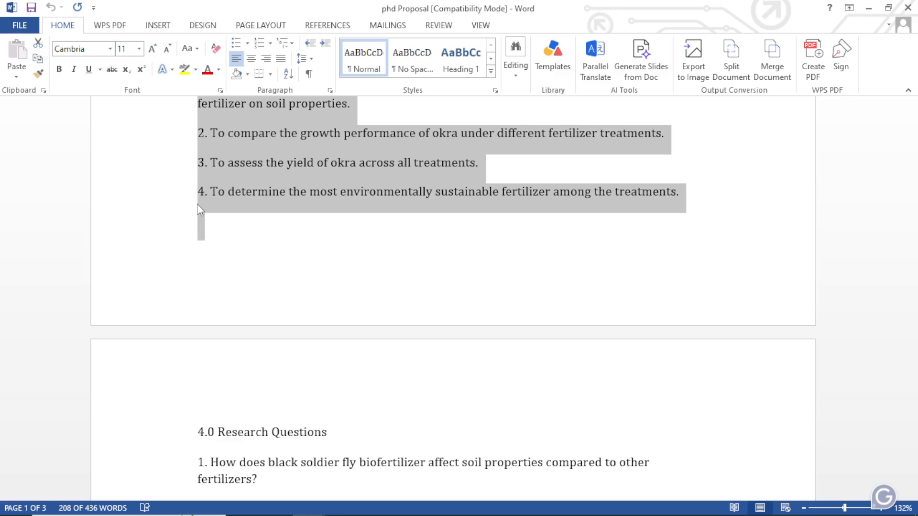
right_click(236, 215)
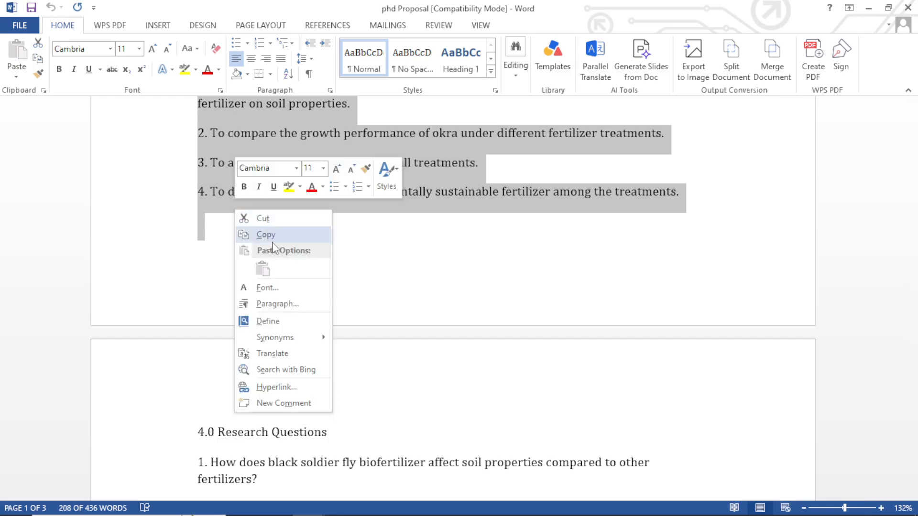
click(362, 244)
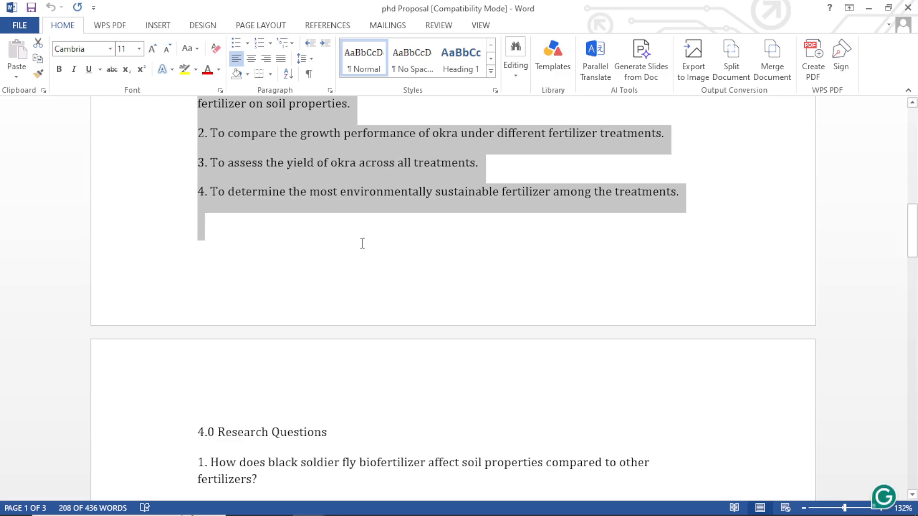
right_click(343, 180)
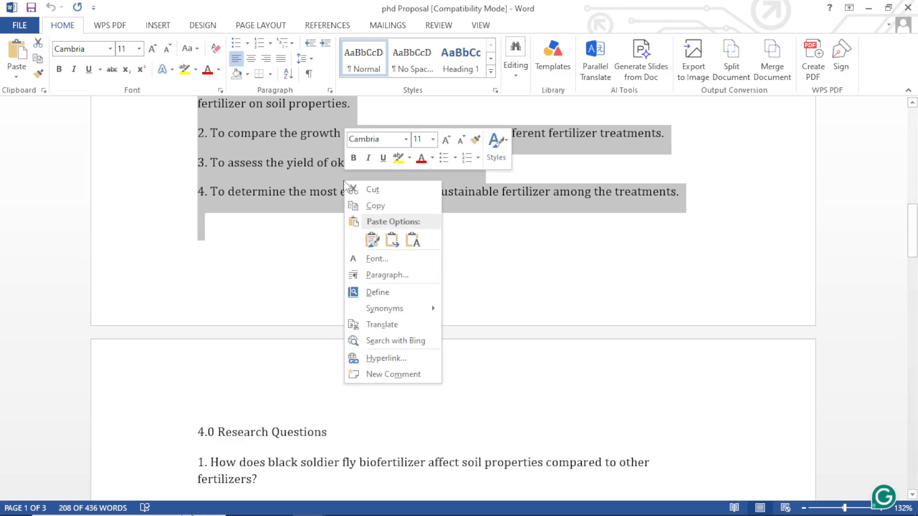
click(372, 206)
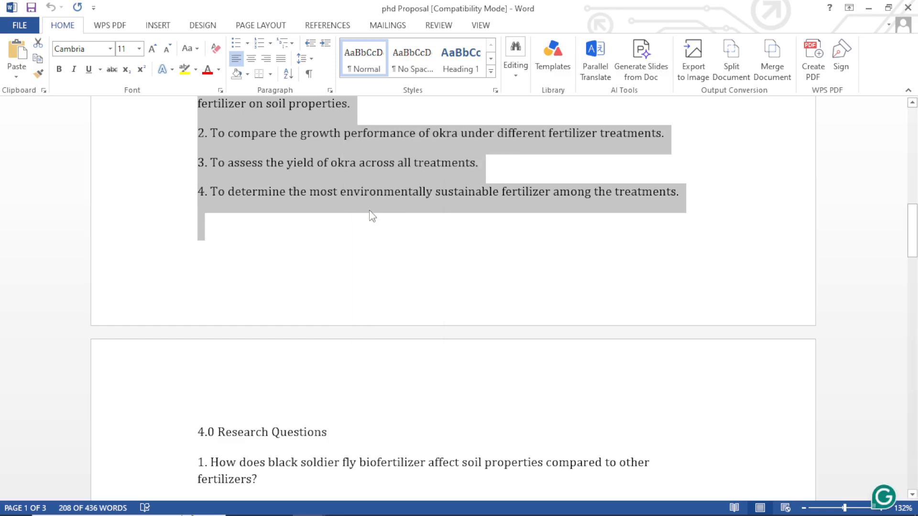
mouse_move(307, 514)
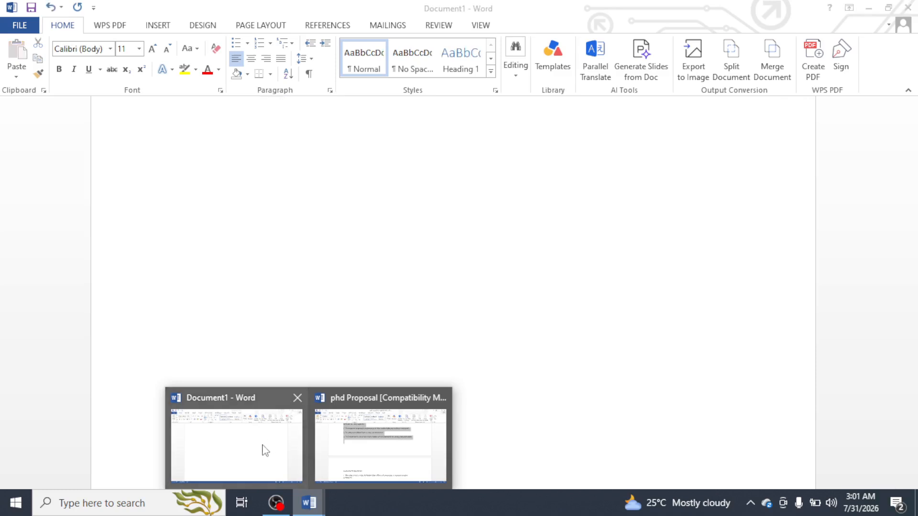
click(262, 447)
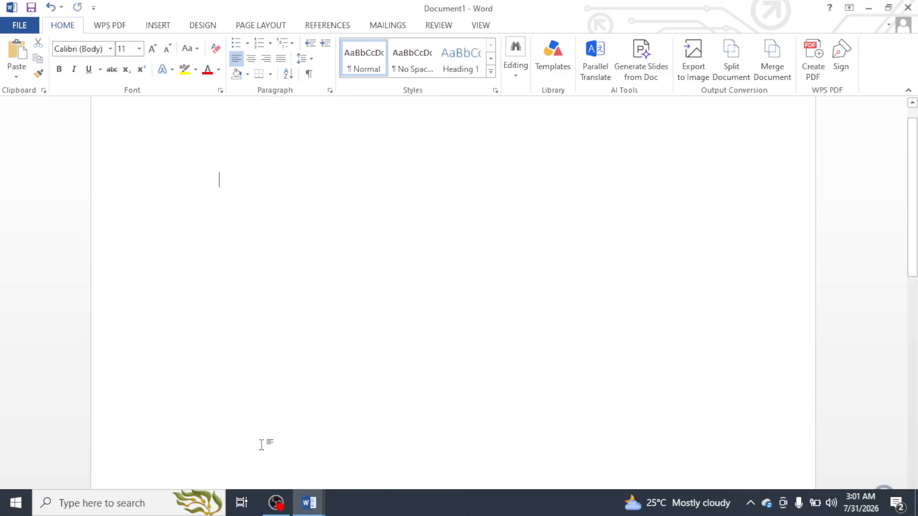
right_click(308, 142)
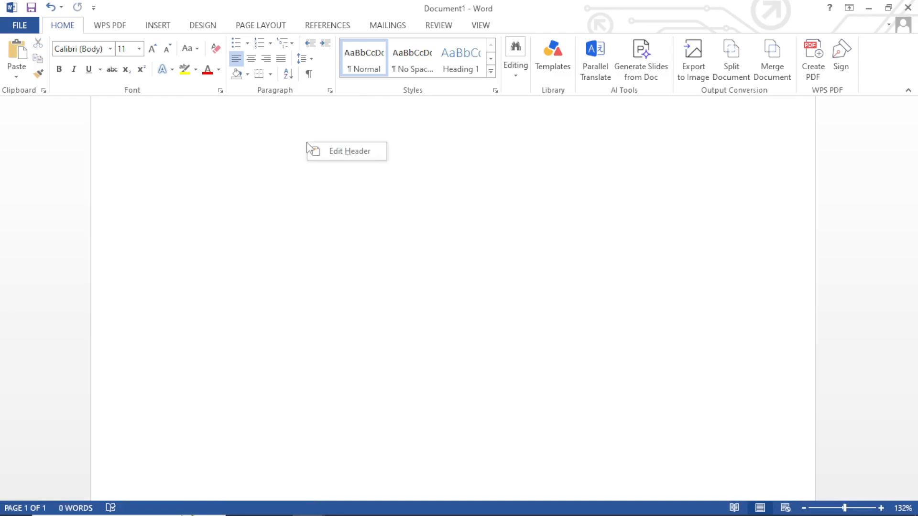
click(280, 162)
right_click(280, 162)
click(494, 177)
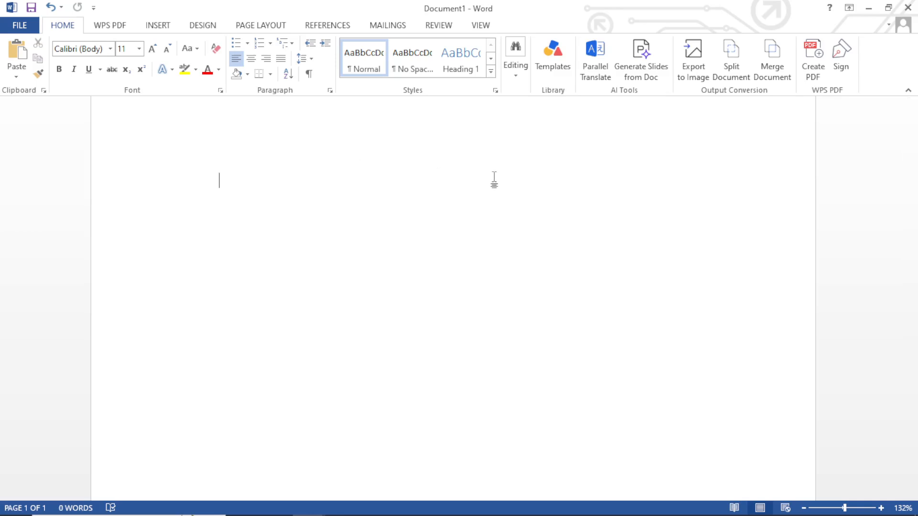
right_click(283, 144)
click(222, 207)
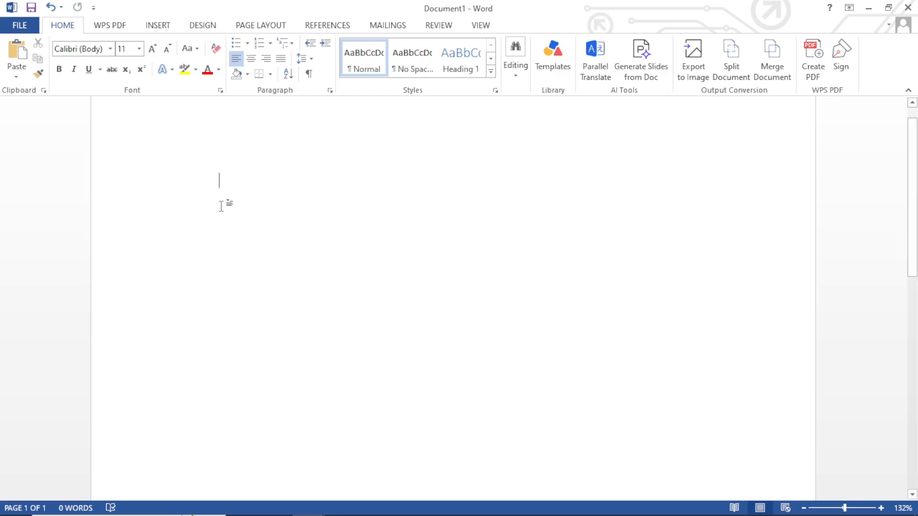
right_click(262, 155)
click(261, 159)
right_click(261, 159)
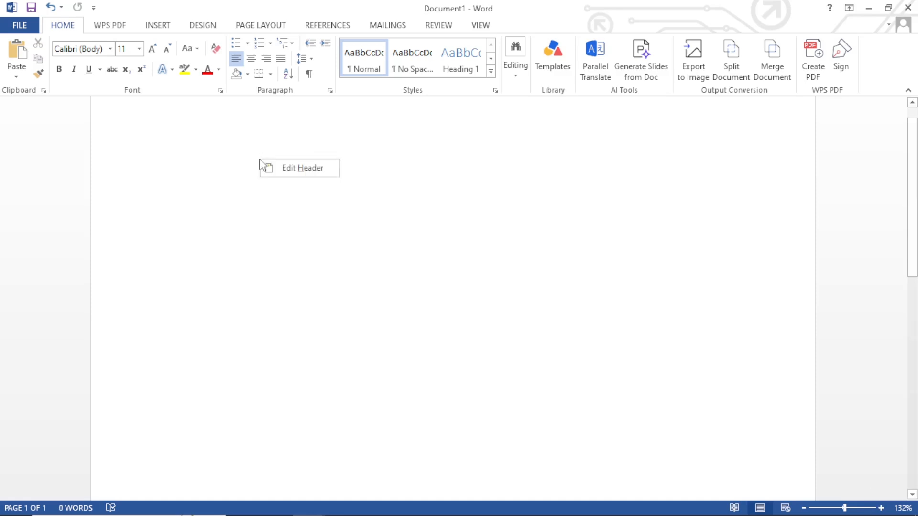
click(239, 218)
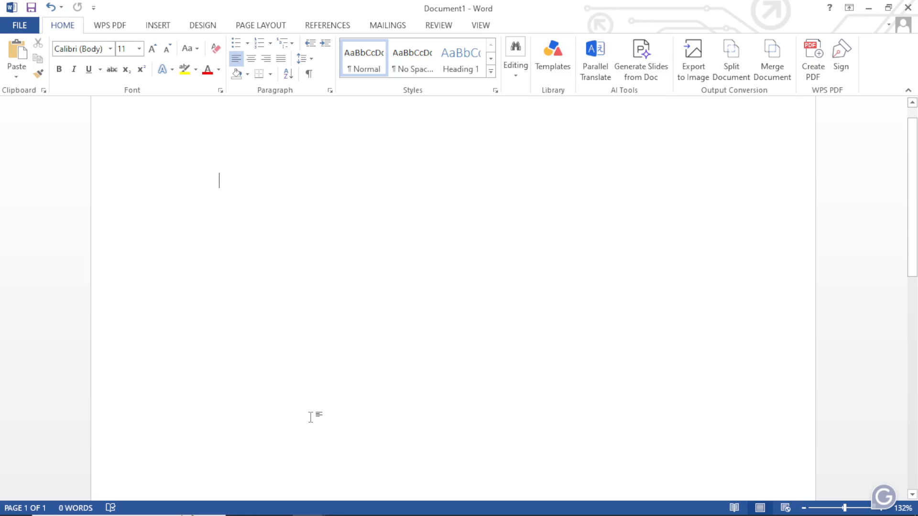
Return to the phd Proposal document and copy its highlighted proposal text again
mouse_move(313, 515)
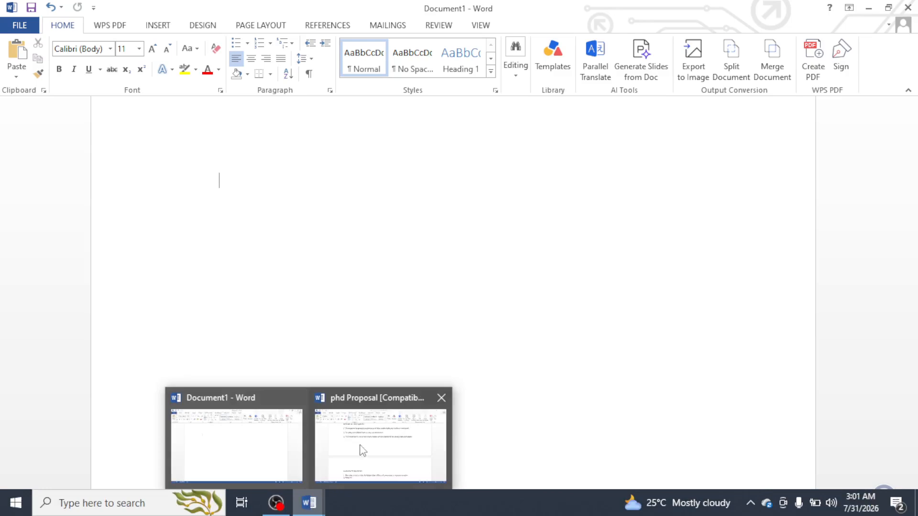
click(418, 419)
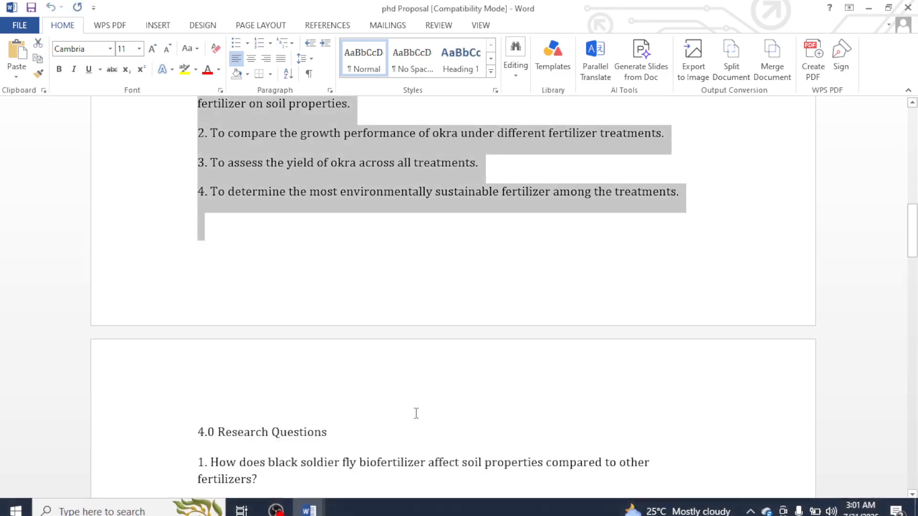
right_click(455, 223)
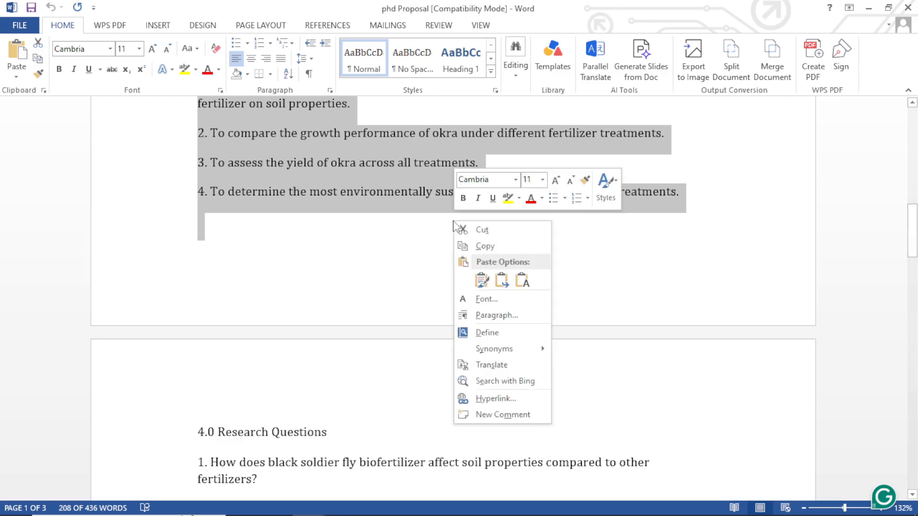
click(486, 246)
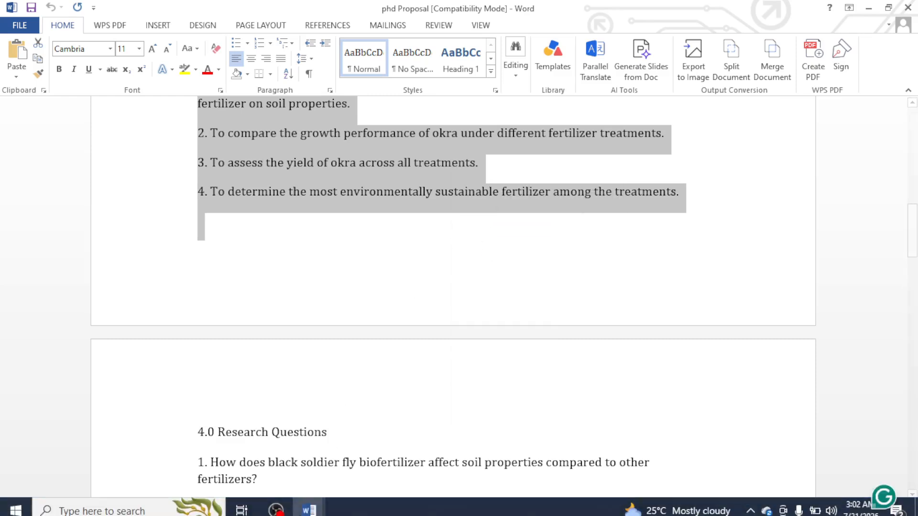
Switch to the blank Document1 and paste the copied proposal text into it twice, one copy after the other
mouse_move(309, 502)
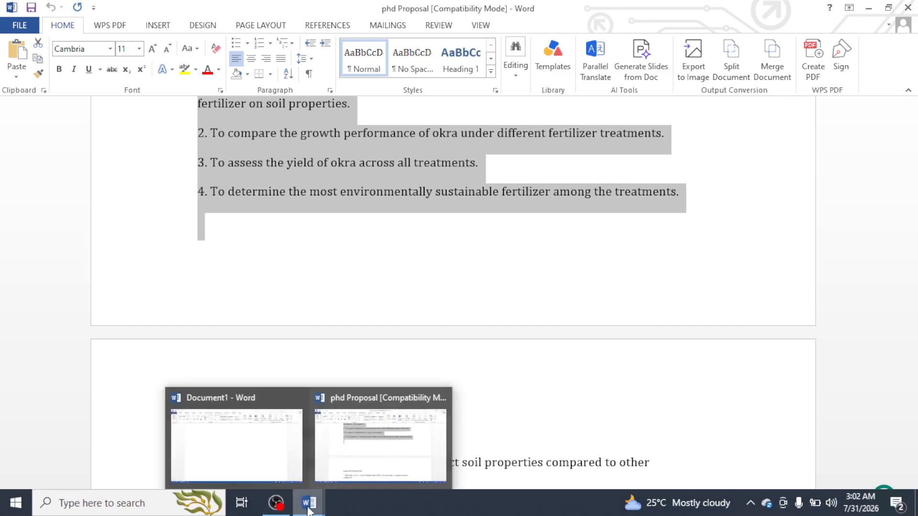
click(258, 415)
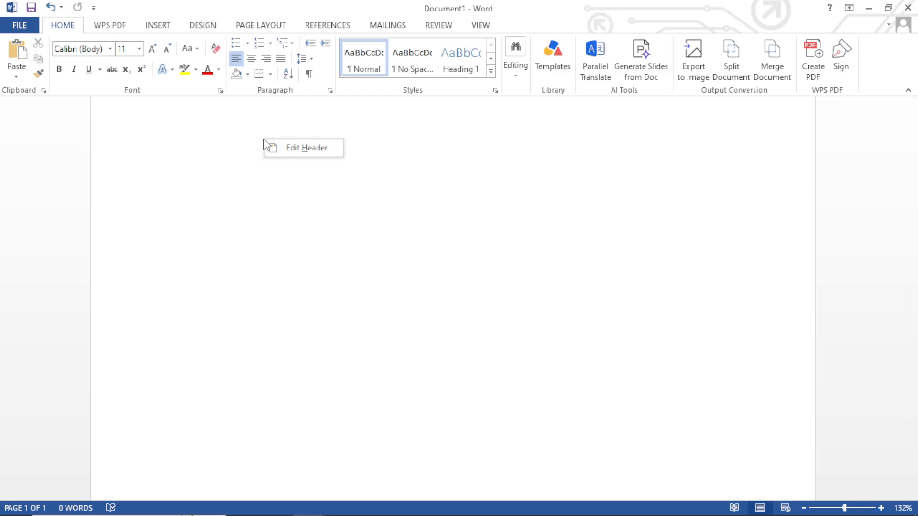
right_click(269, 181)
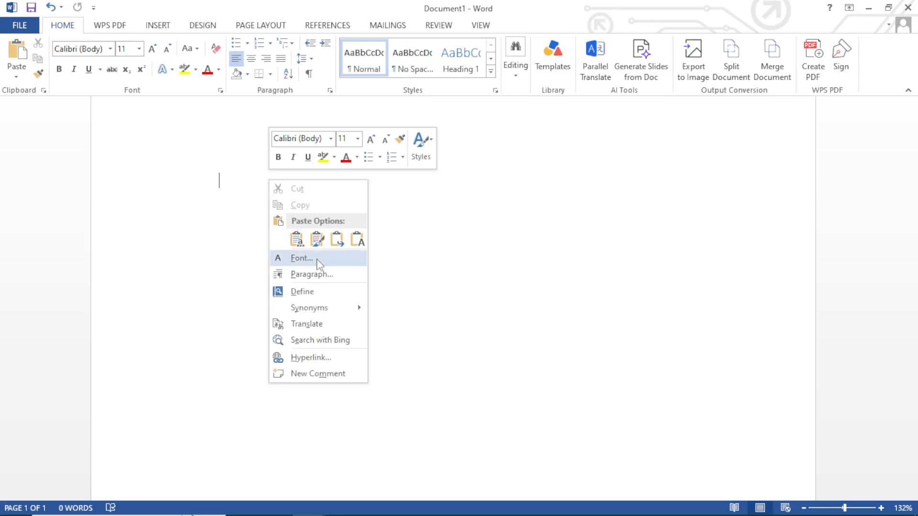
click(297, 239)
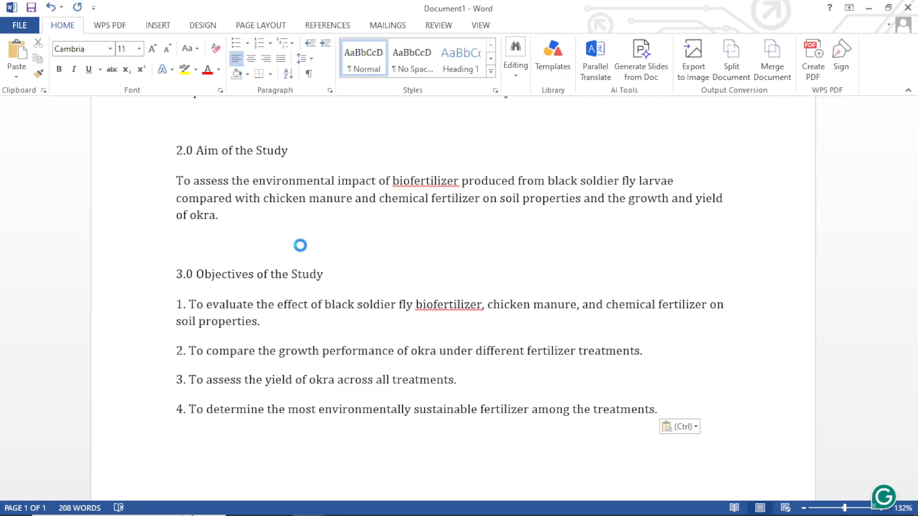
key(ctrl+p)
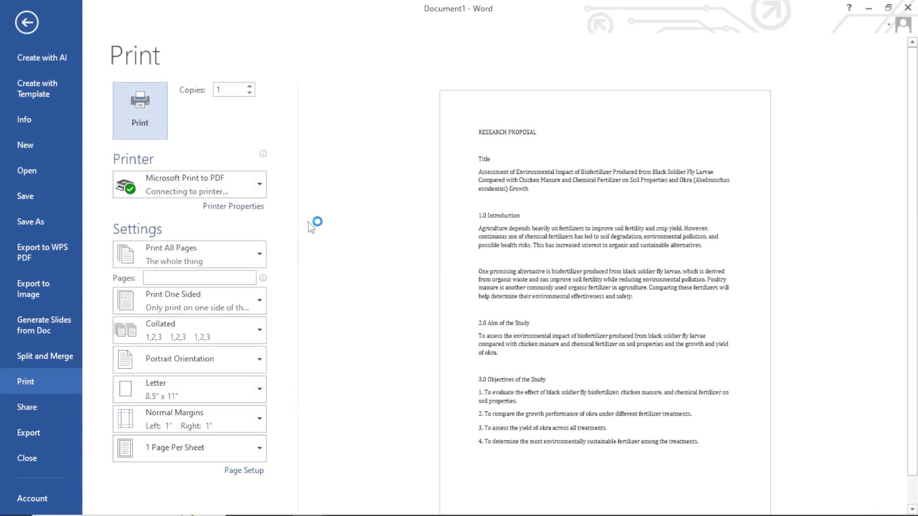
click(27, 23)
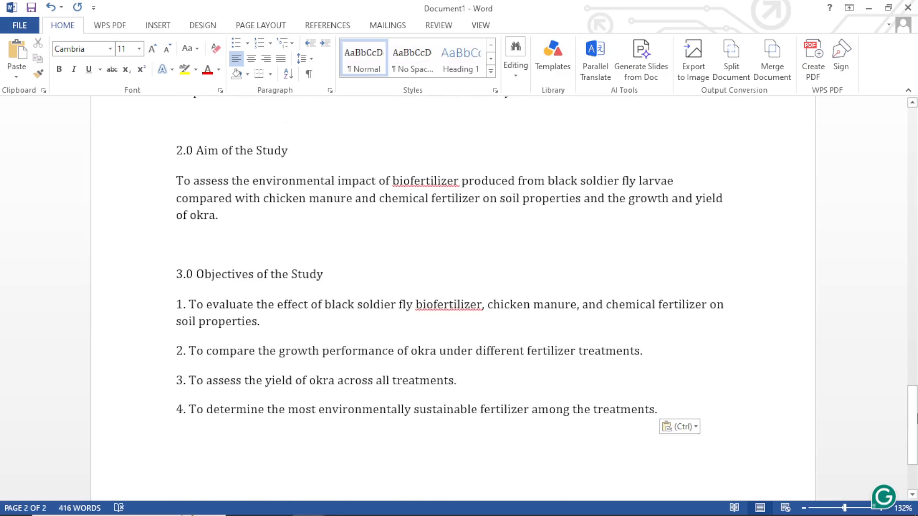
Delete the empty lines directly above Title and above 1.0 Introduction in the first copy of the proposal
drag(912, 423, 915, 162)
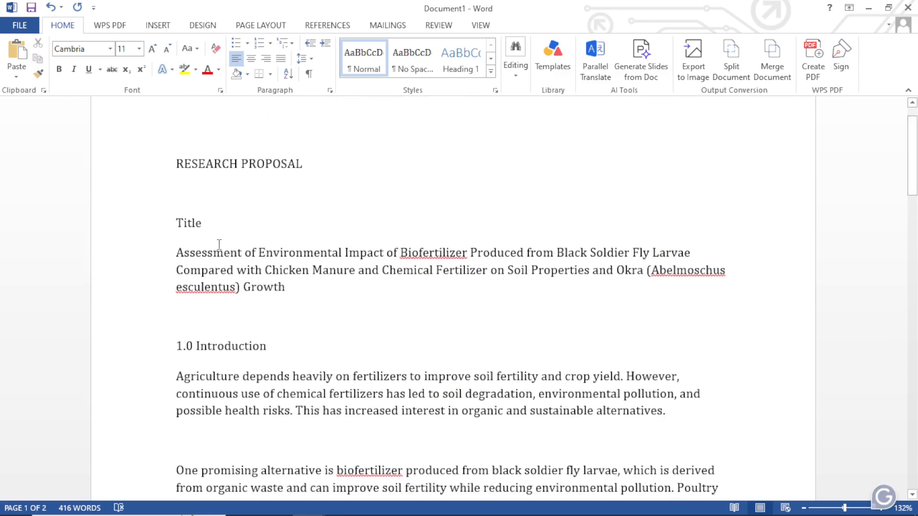
click(163, 208)
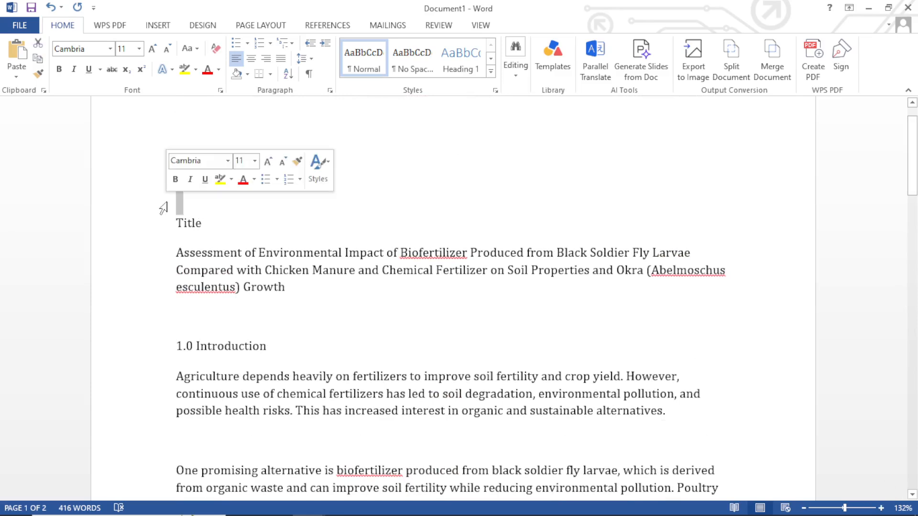
click(180, 211)
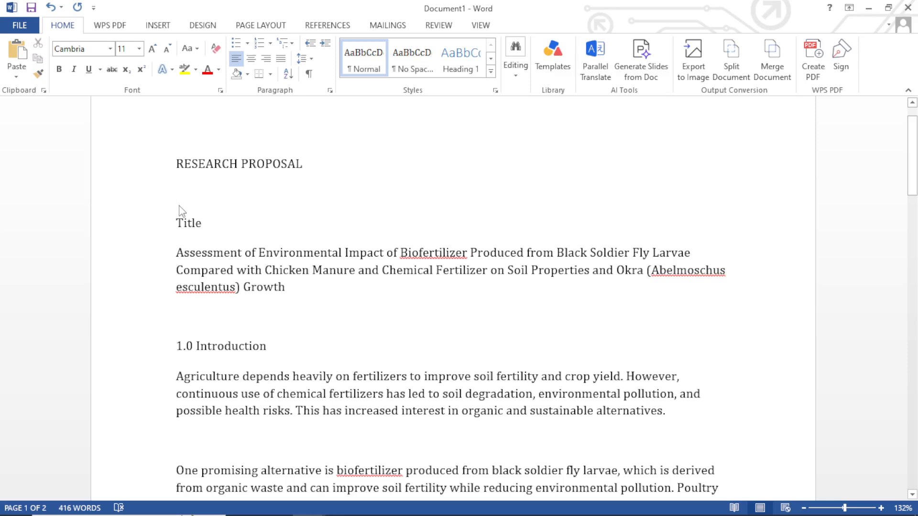
key(BackSpace)
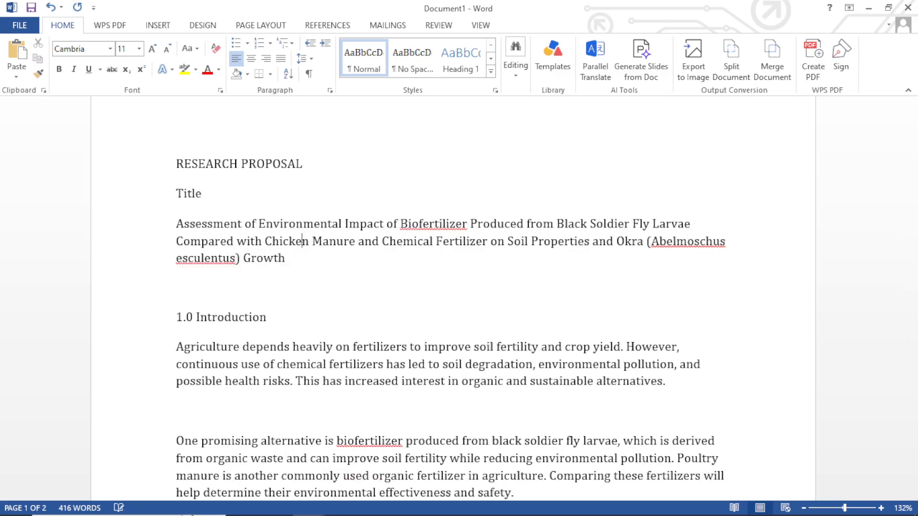
click(177, 287)
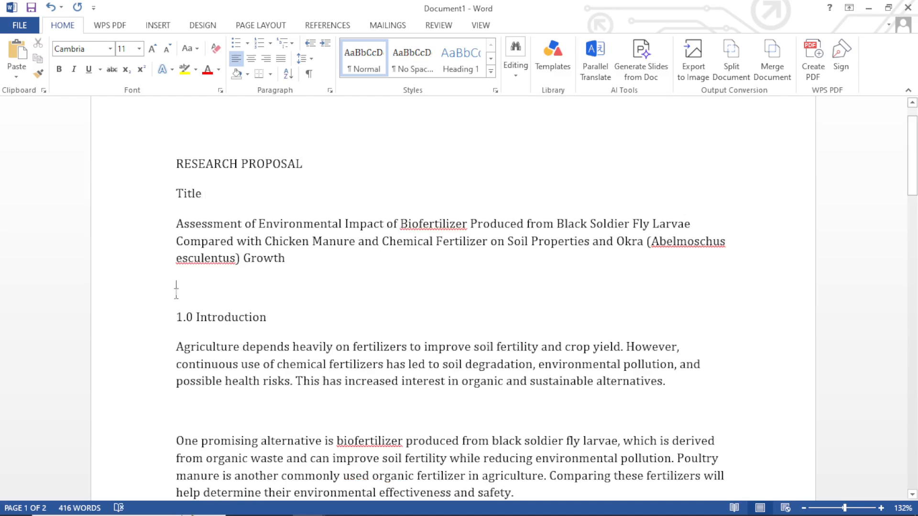
key(BackSpace)
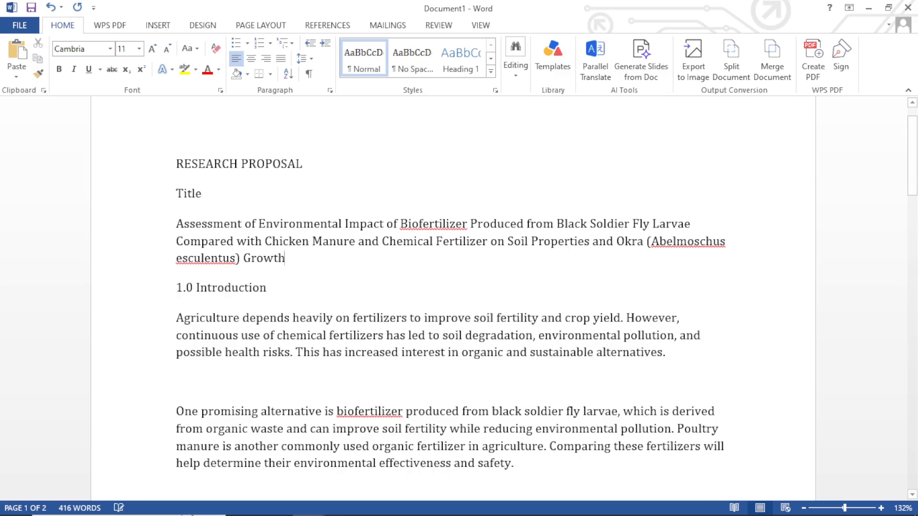
Delete the empty lines between the two introduction paragraphs and above the heading 2.0 Aim of the Study
key(Down)
click(287, 412)
key(BackSpace)
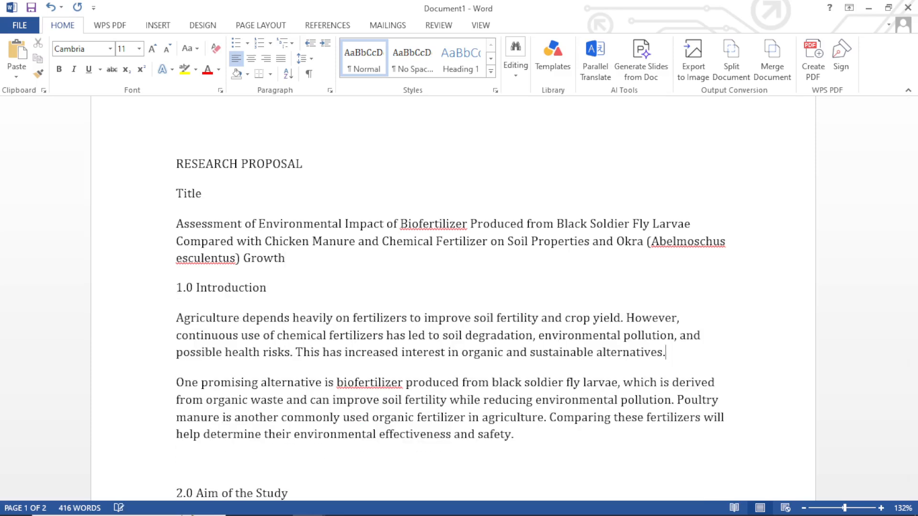
key(Down)
key(Down)
key(Down)
key(Down)
key(Down)
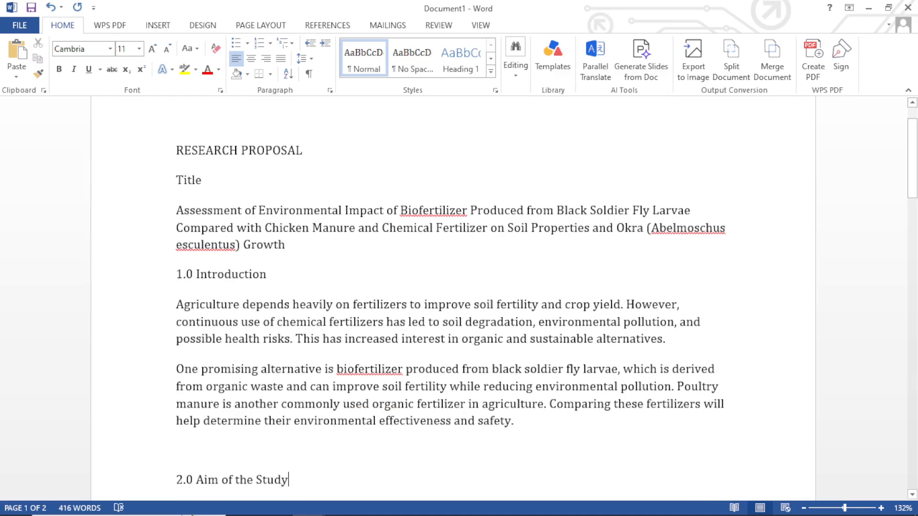
key(BackSpace)
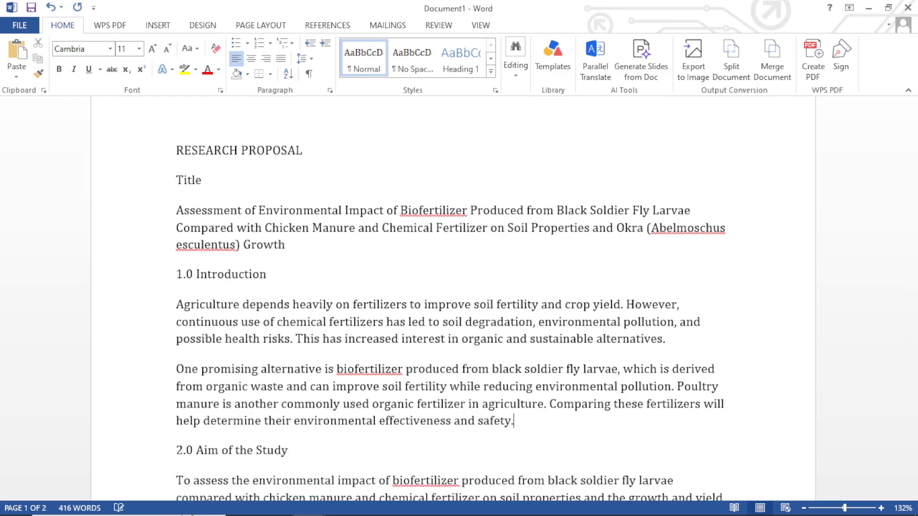
Delete the empty line above the heading 3.0 Objectives of the Study
key(Down)
key(Down)
key(Down)
key(Down)
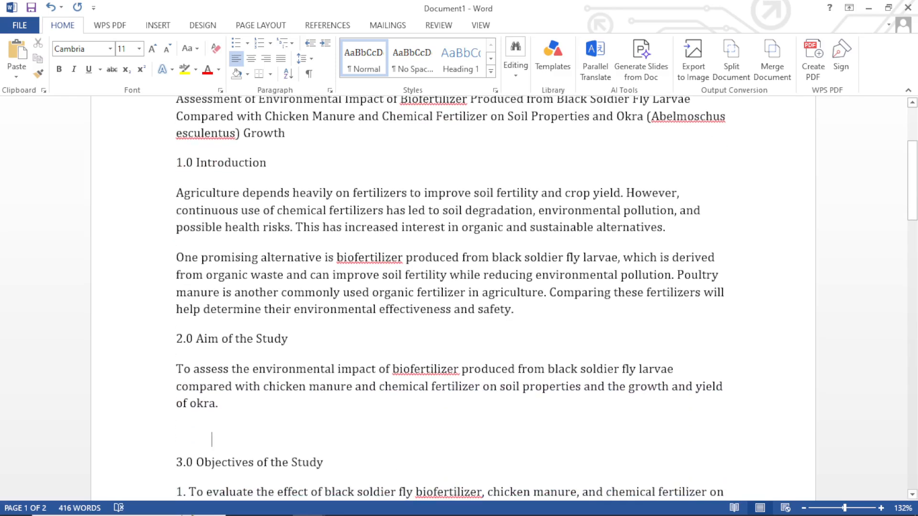
key(BackSpace)
Delete the empty lines directly above and below the second RESEARCH PROPOSAL heading, after the fourth objective
key(Down)
key(Down)
key(Down)
key(Down)
key(Down)
key(Down)
key(Down)
key(Down)
key(Down)
key(Down)
key(Down)
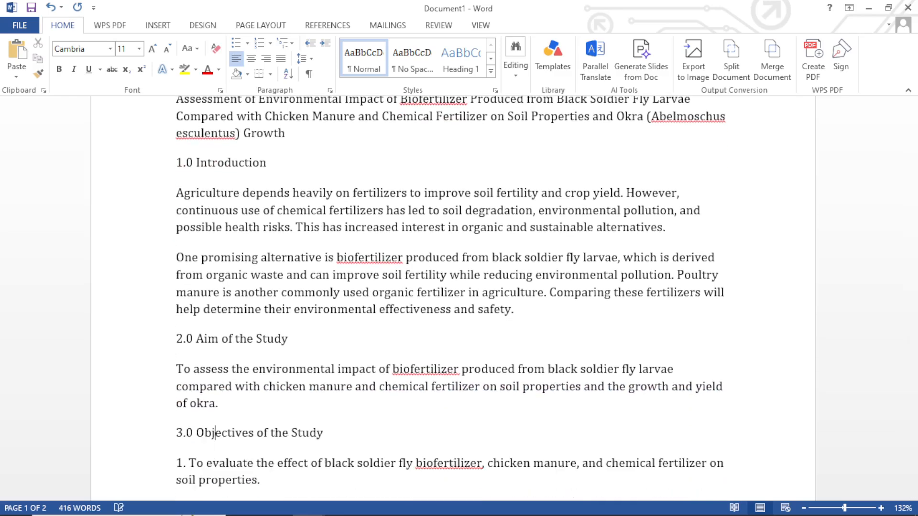
key(Up)
key(Up)
key(Up)
key(Up)
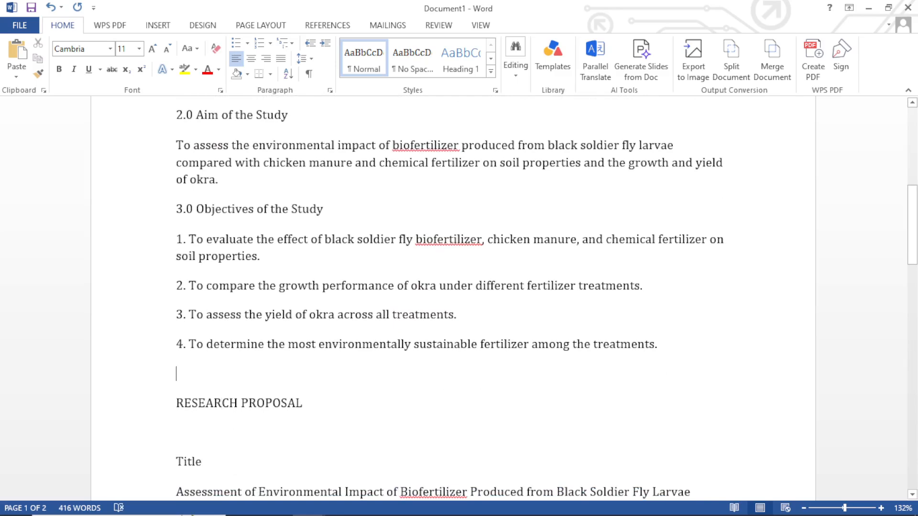
key(BackSpace)
key(Down)
key(Down)
key(Down)
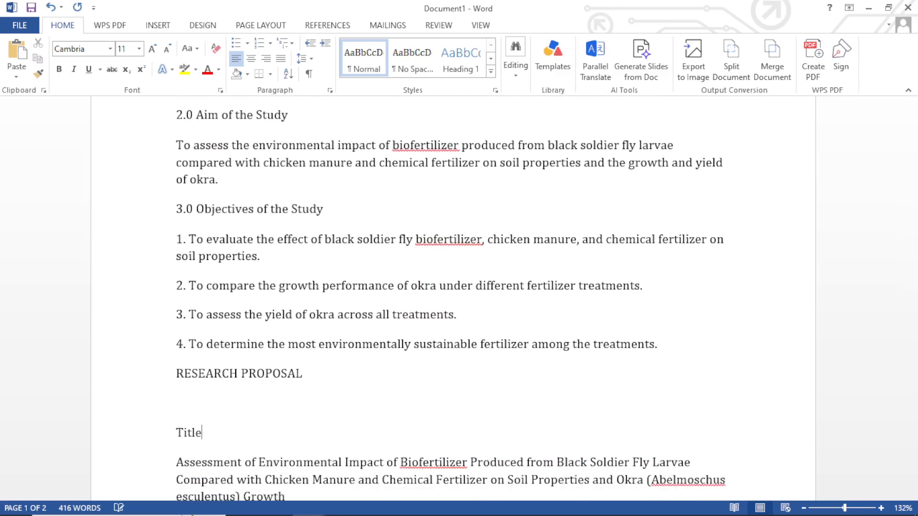
key(BackSpace)
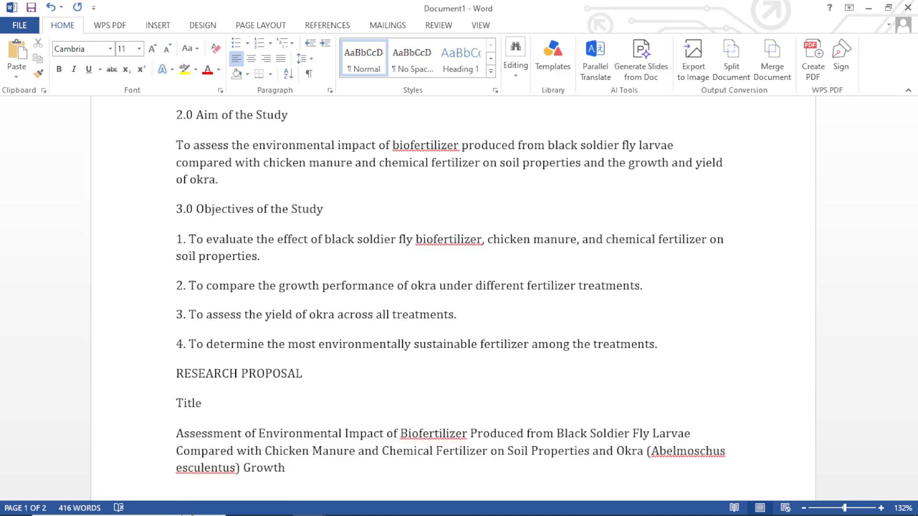
Go back up through the tightened text to the first RESEARCH PROPOSAL heading to review the spacing
key(Up)
key(Up)
key(Up)
key(Up)
key(Up)
key(Up)
key(Up)
key(Up)
key(Up)
key(Up)
key(Up)
key(Up)
key(Up)
key(Up)
key(Up)
key(Up)
key(Up)
key(Up)
key(Up)
key(Up)
key(Up)
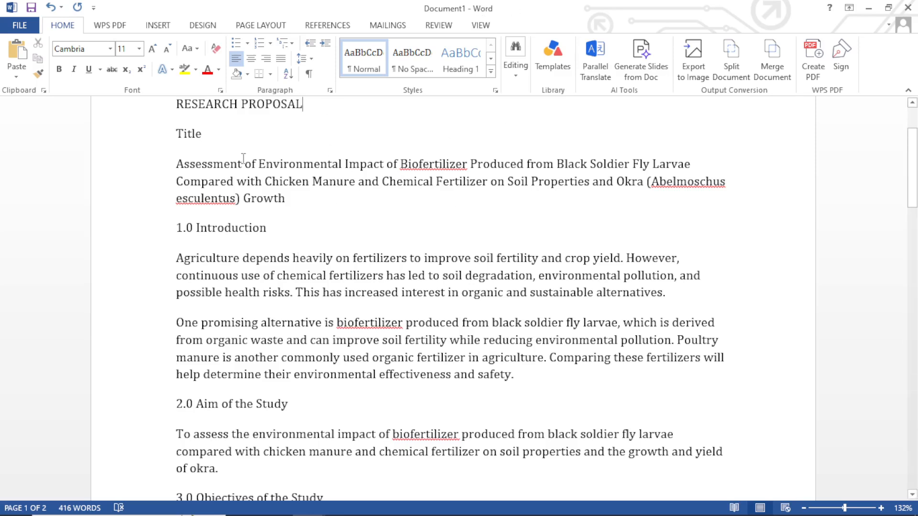
Save the document to the Desktop as a Word Document named RESEARCH PROPOSAL
click(24, 27)
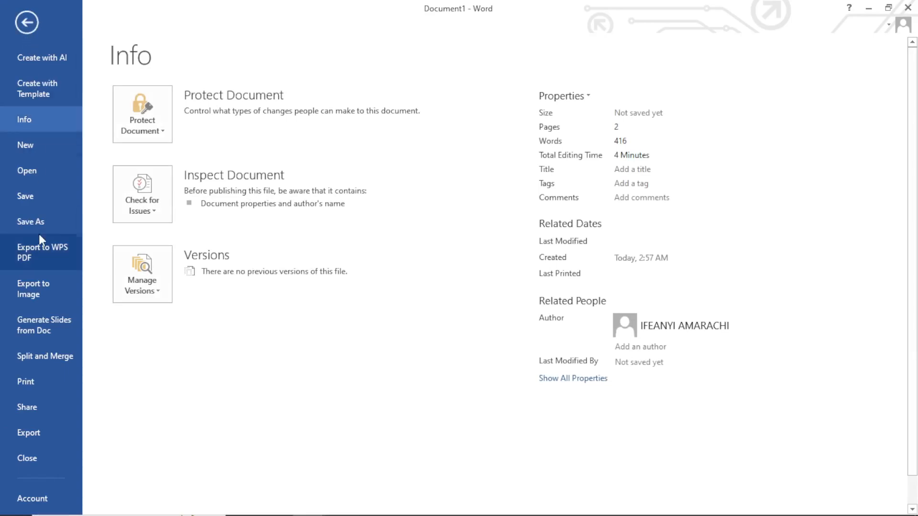
click(51, 223)
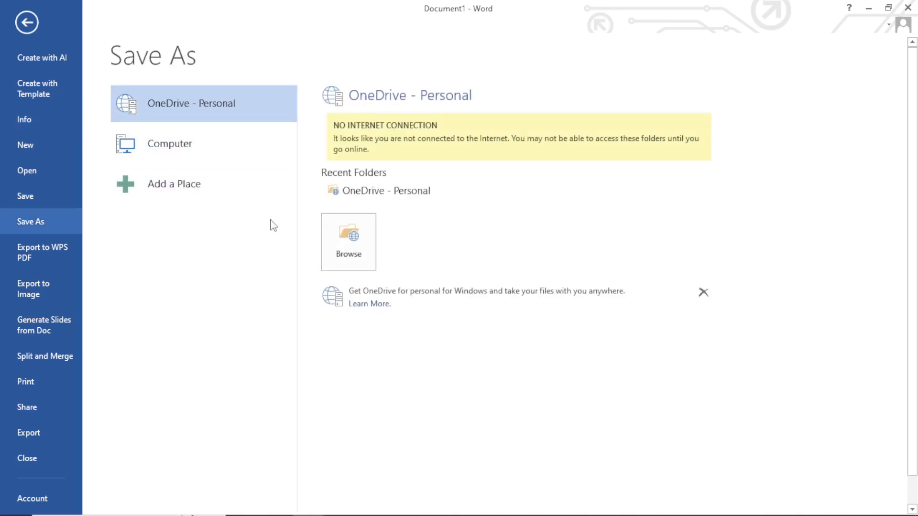
click(219, 151)
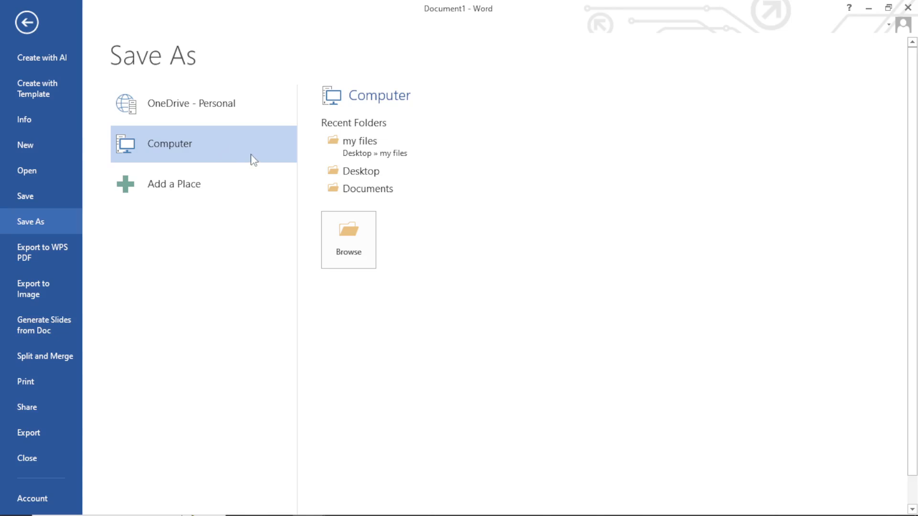
click(352, 174)
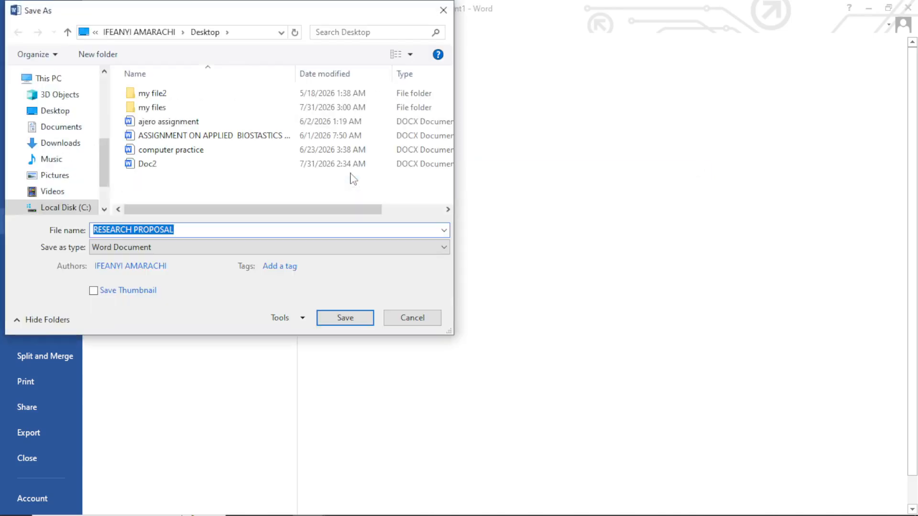
click(212, 229)
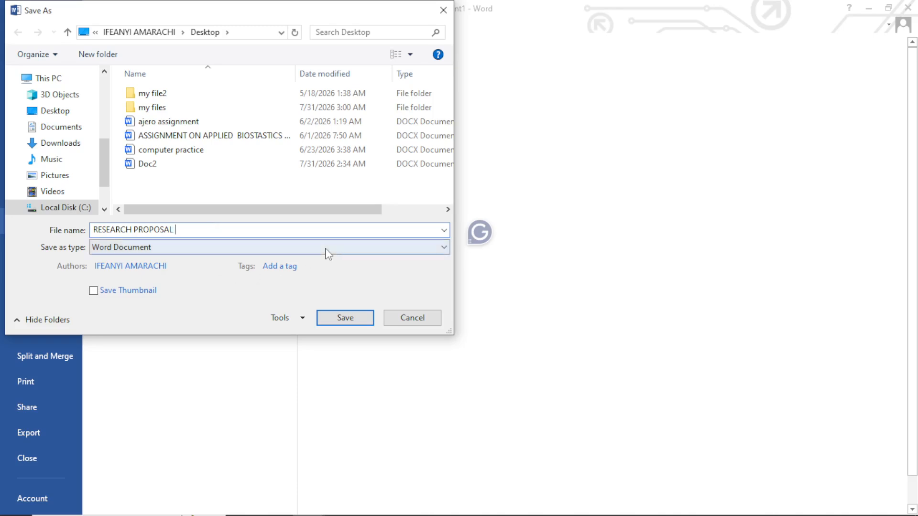
click(341, 319)
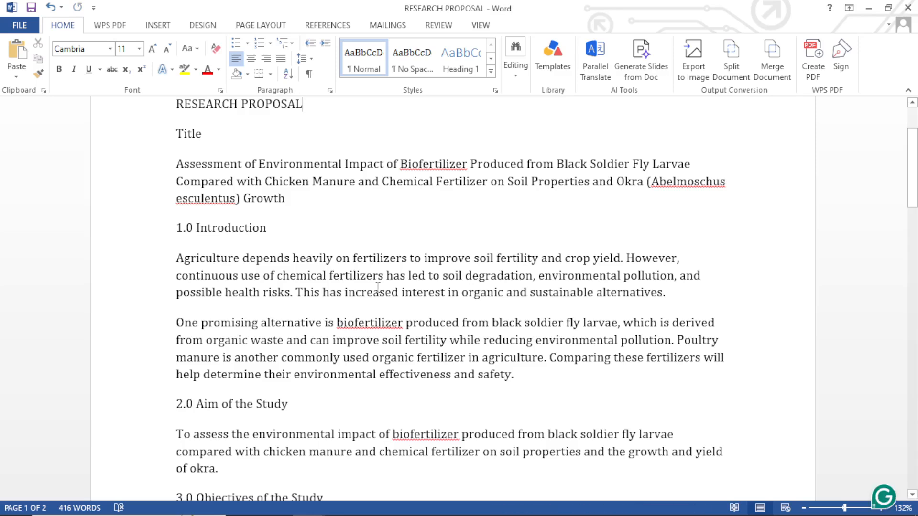
text(tu)
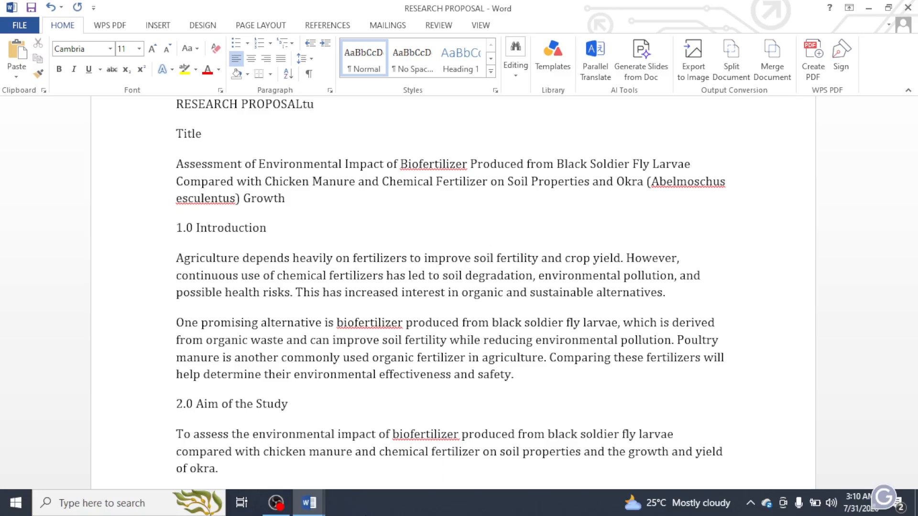
key(BackSpace)
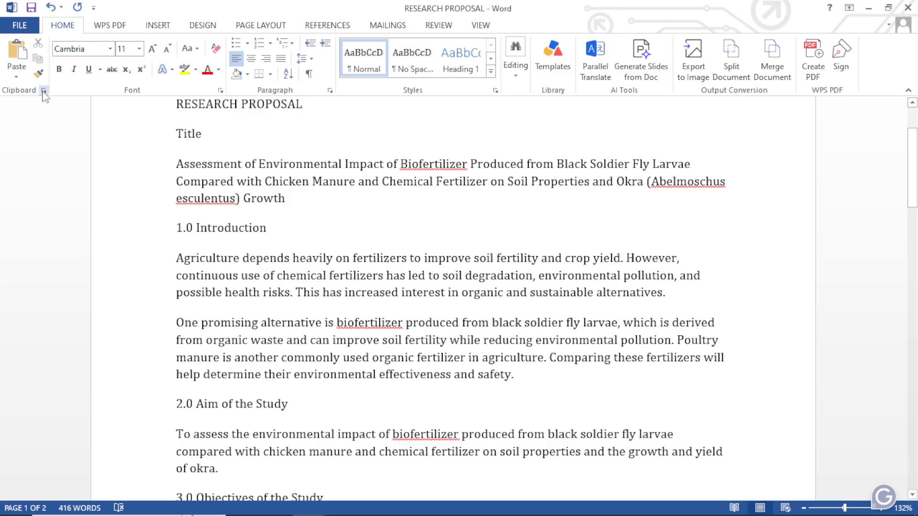
click(30, 28)
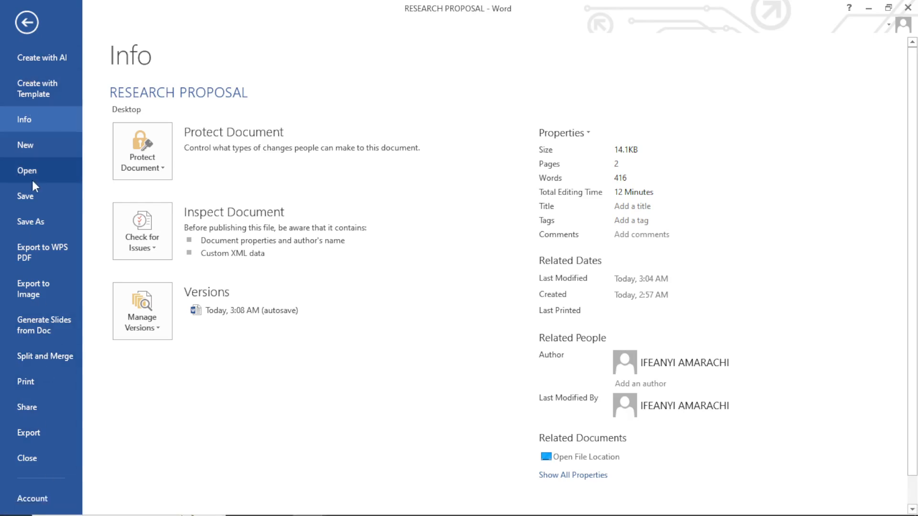
click(27, 24)
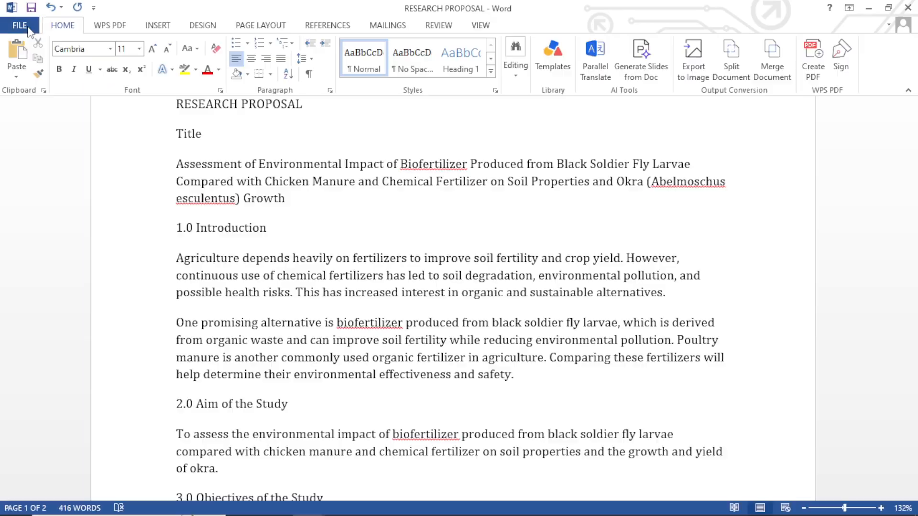
Paste the copied proposal text after the word Growth in the title paragraph, and undo the paste
click(15, 79)
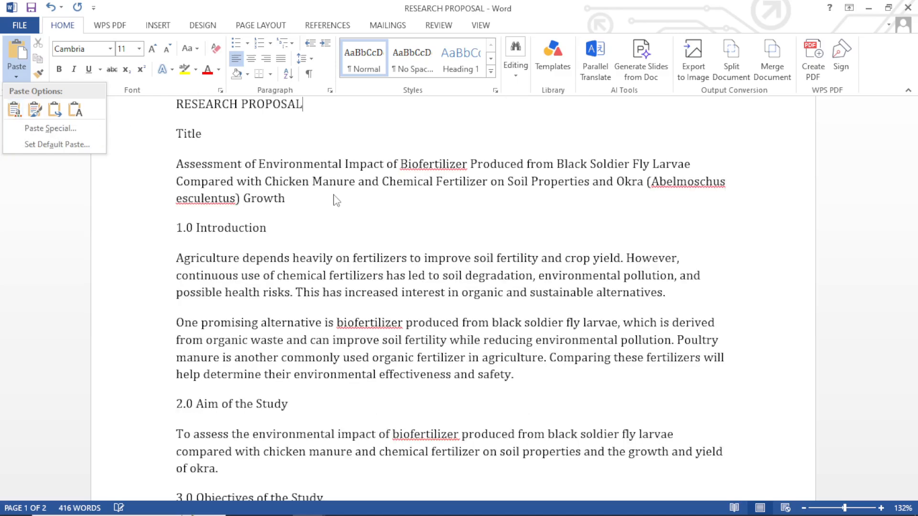
right_click(336, 196)
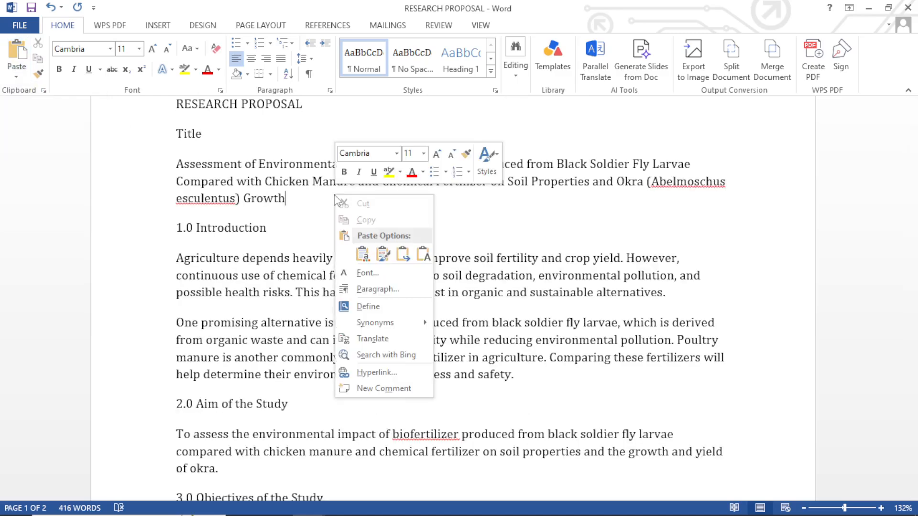
click(456, 236)
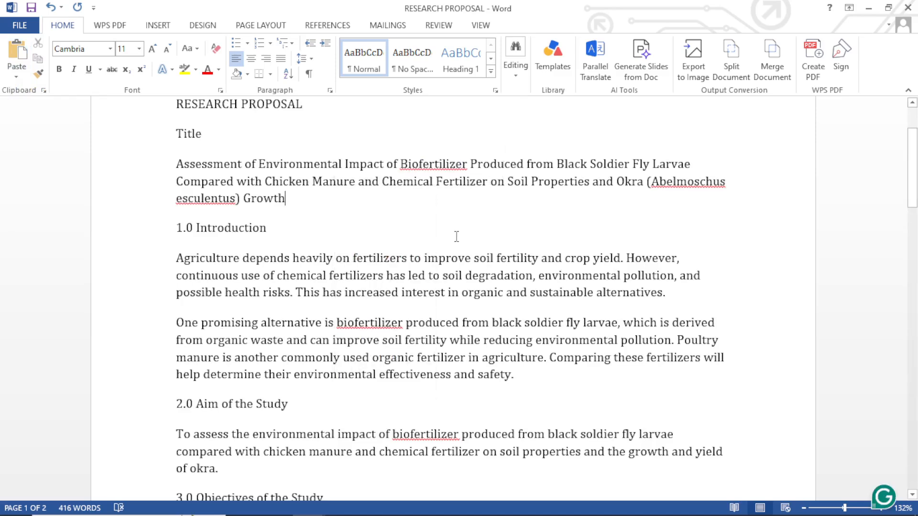
click(18, 50)
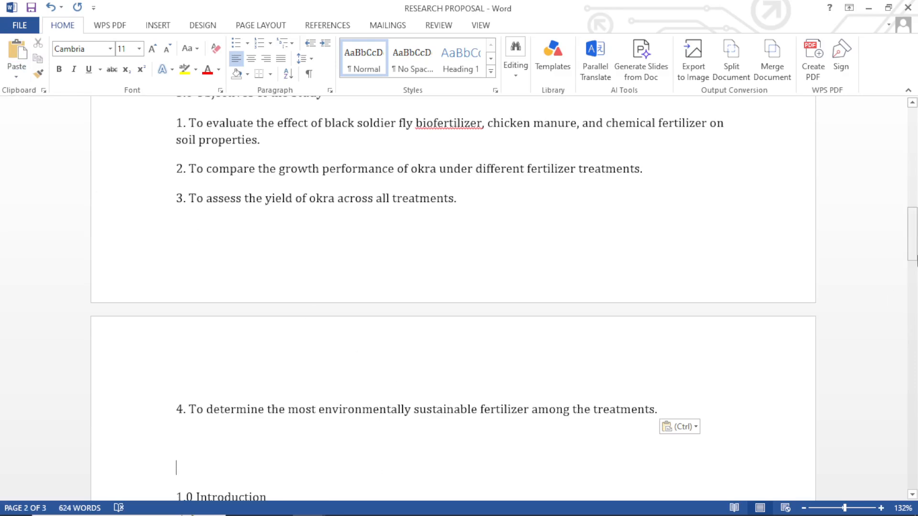
drag(915, 252, 916, 131)
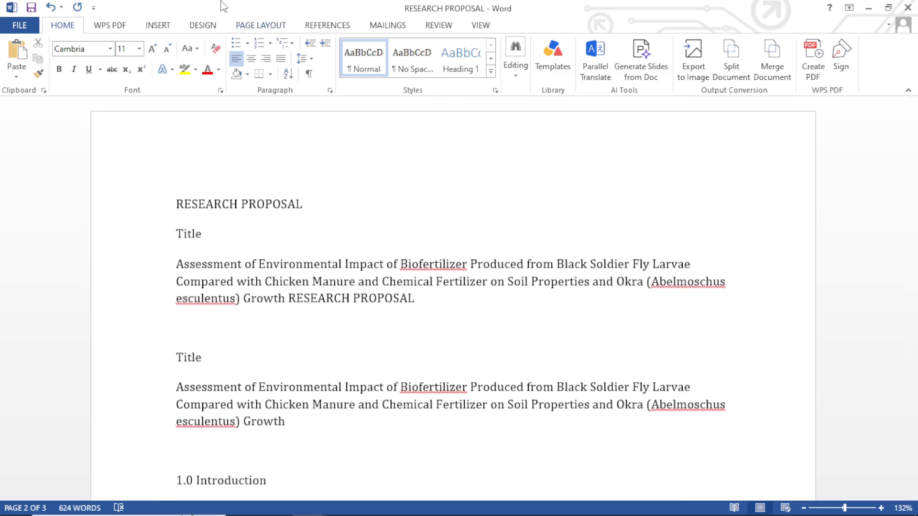
click(51, 7)
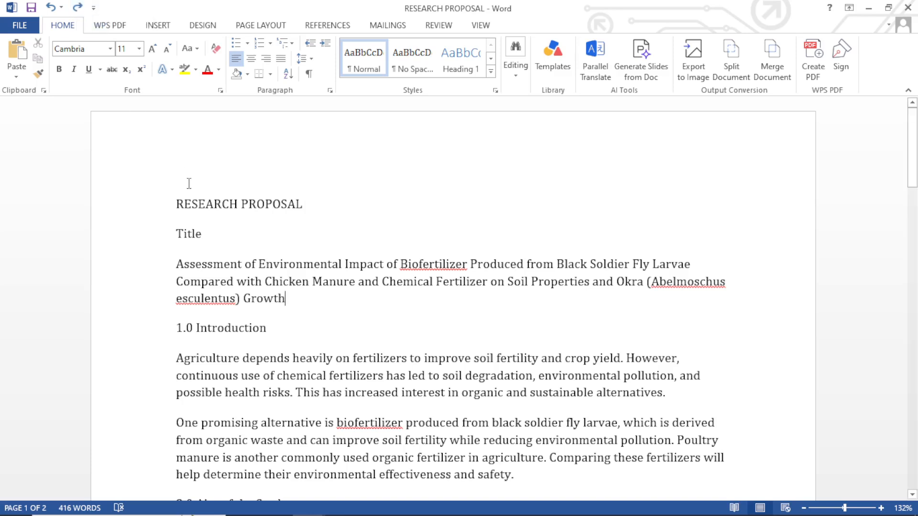
Demonstrate undo by repeatedly deleting and restoring the letters tu after the RESEARCH PROPOSAL heading, ending with them deleted
text(tu)
key(BackSpace)
key(BackSpace)
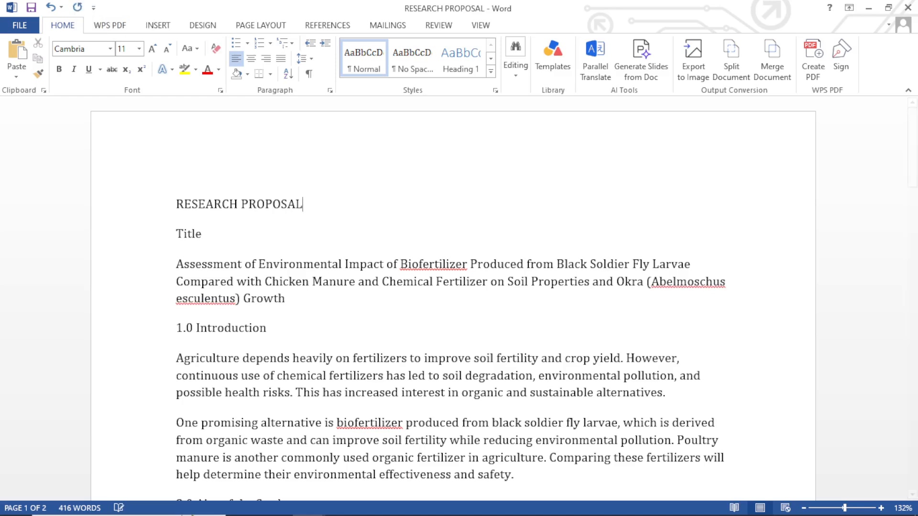
key(ctrl+z)
key(BackSpace)
key(BackSpace)
key(ctrl+z)
key(BackSpace)
key(ctrl+z)
key(BackSpace)
key(ctrl+z)
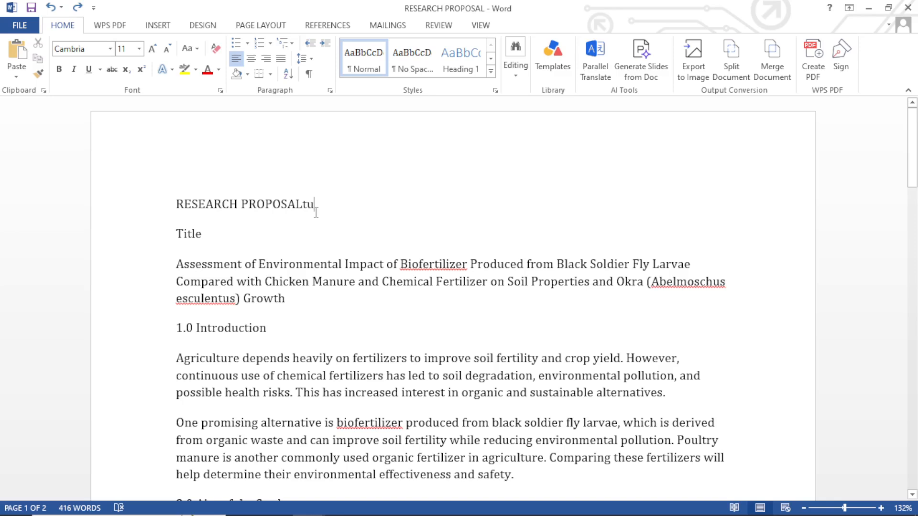
key(BackSpace)
key(BackSpace)
key(BackSpace)
Cut the whole Assessment of Environmental Impact title paragraph and paste it back above 1.0 Introduction
drag(174, 264, 308, 302)
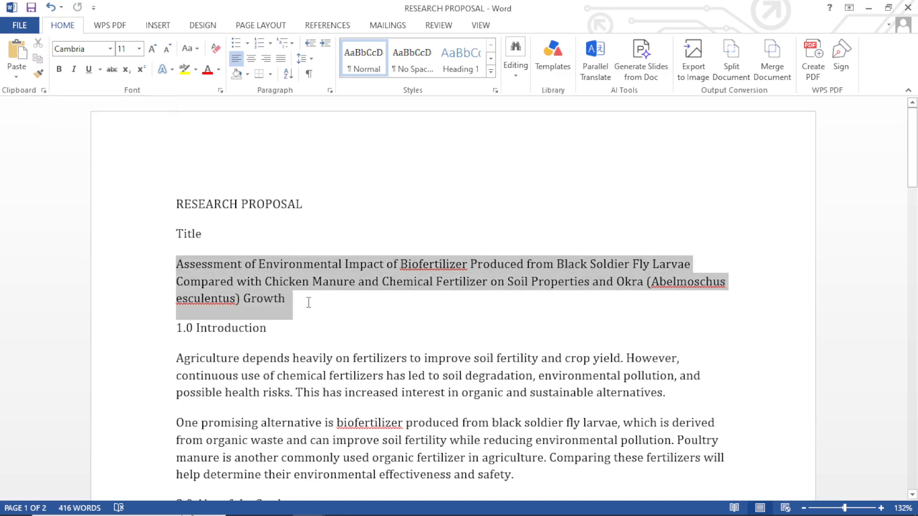
click(354, 192)
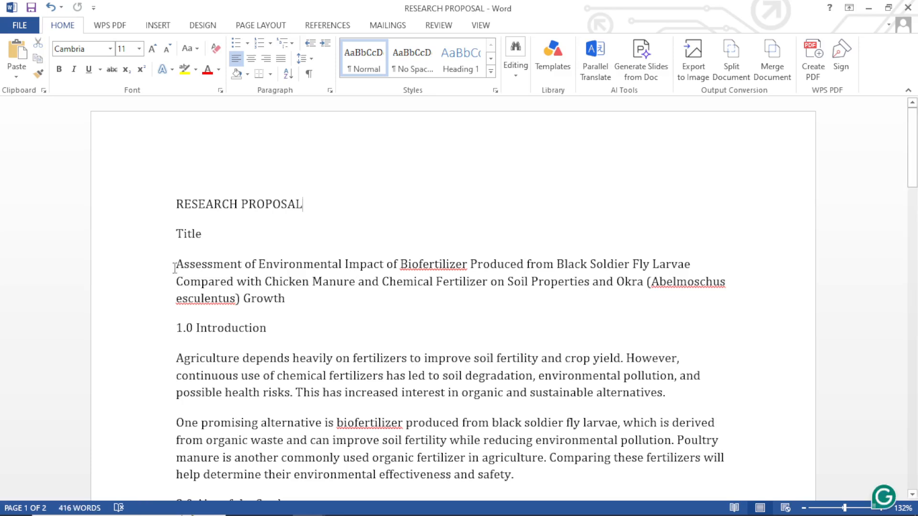
drag(174, 267, 285, 311)
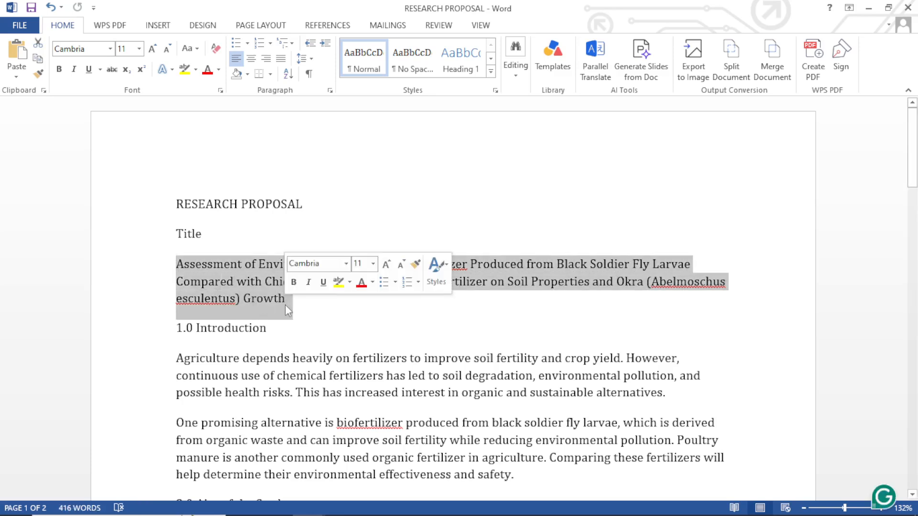
right_click(491, 271)
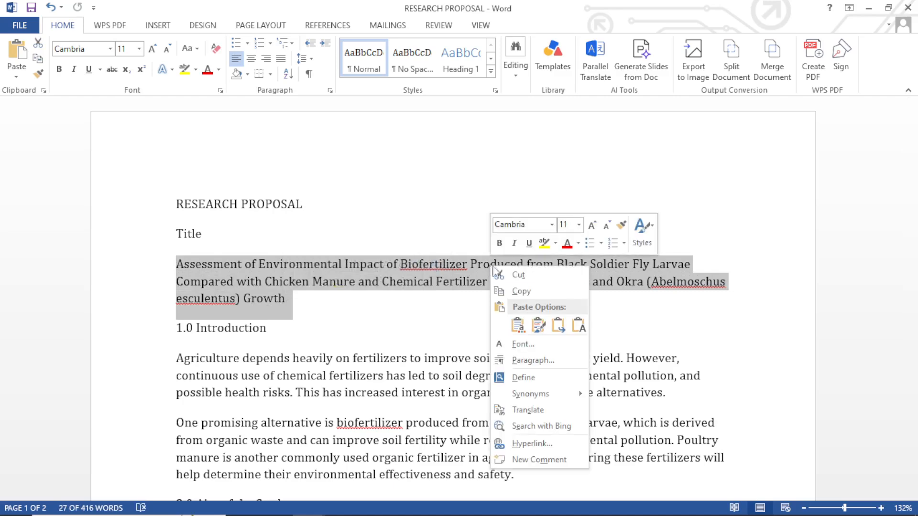
click(534, 280)
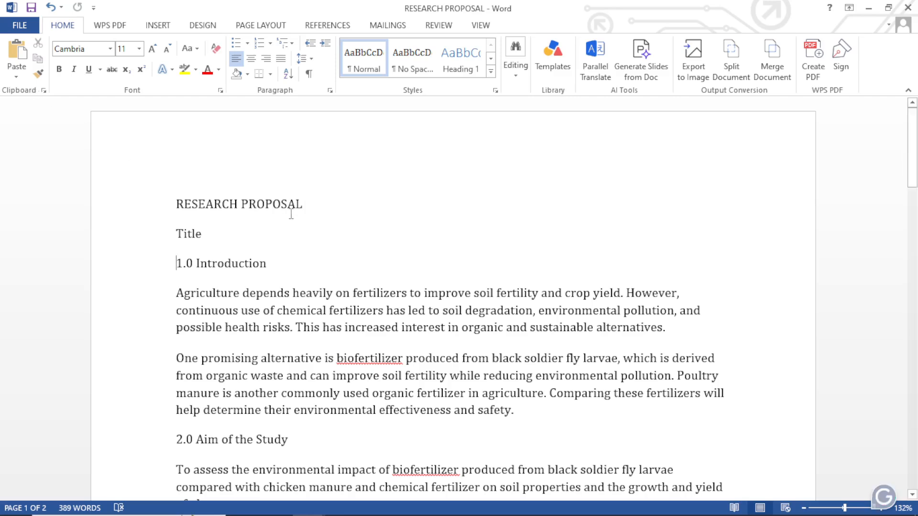
key(ctrl+v)
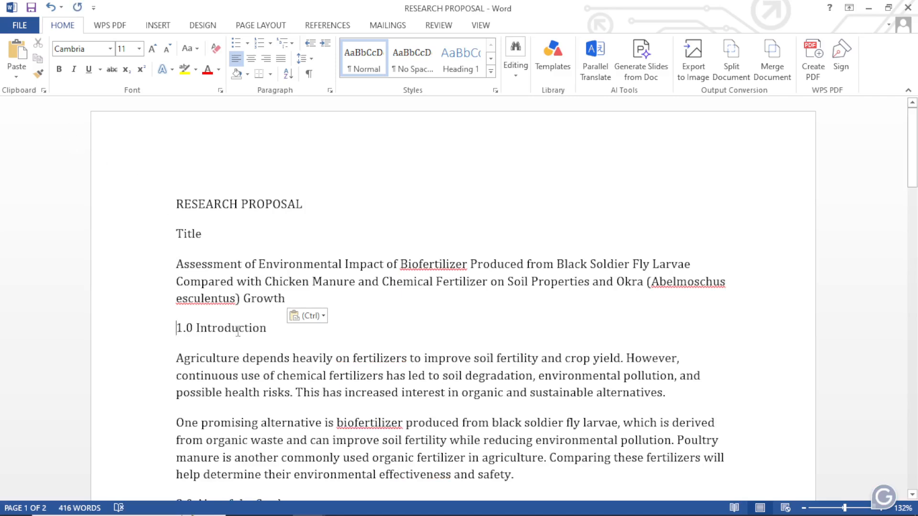
Cut the first two lines of the title paragraph, undo the cut and clear the selection
click(125, 262)
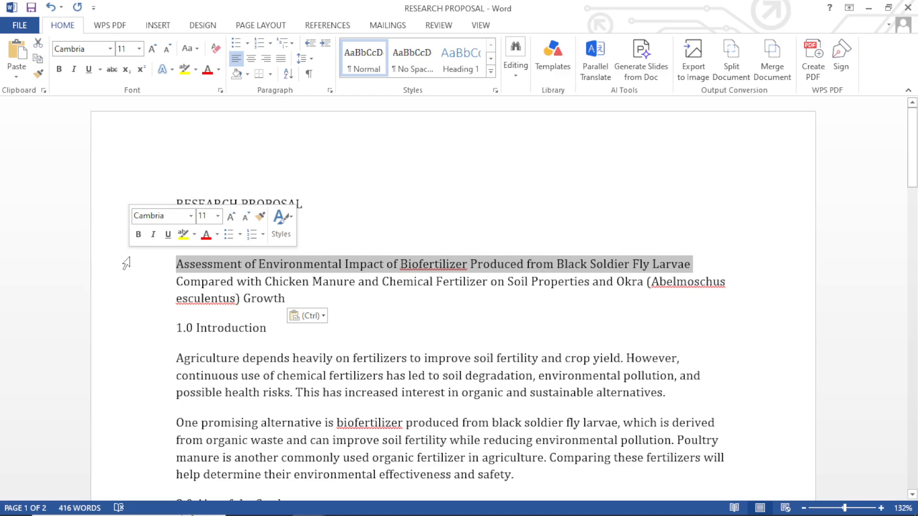
key(shift+Down)
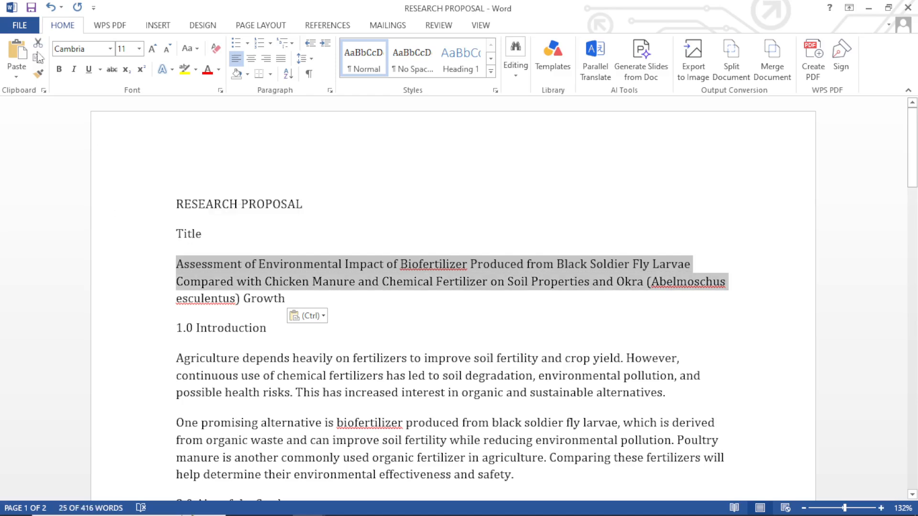
click(41, 46)
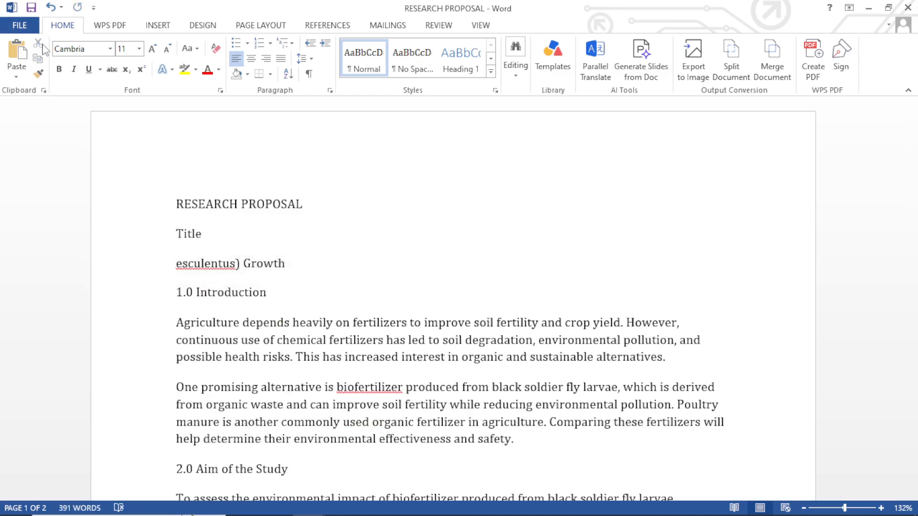
key(ctrl+z)
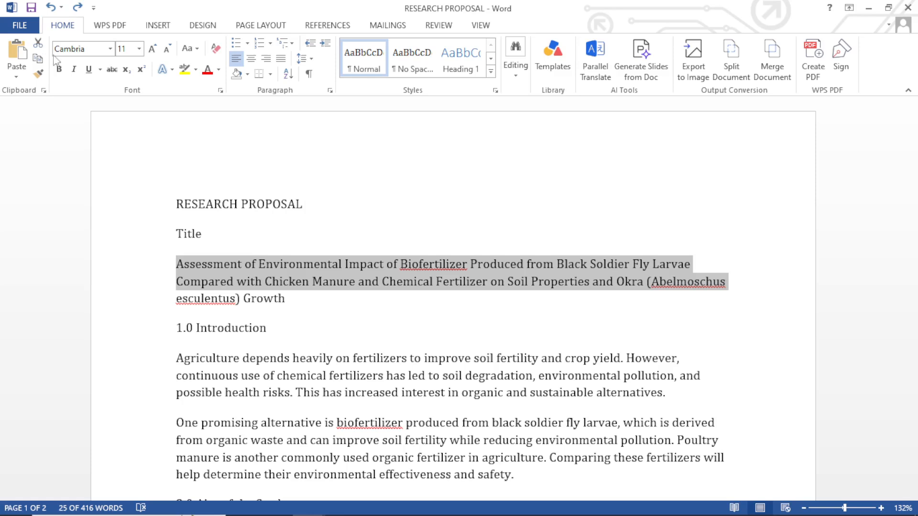
click(263, 272)
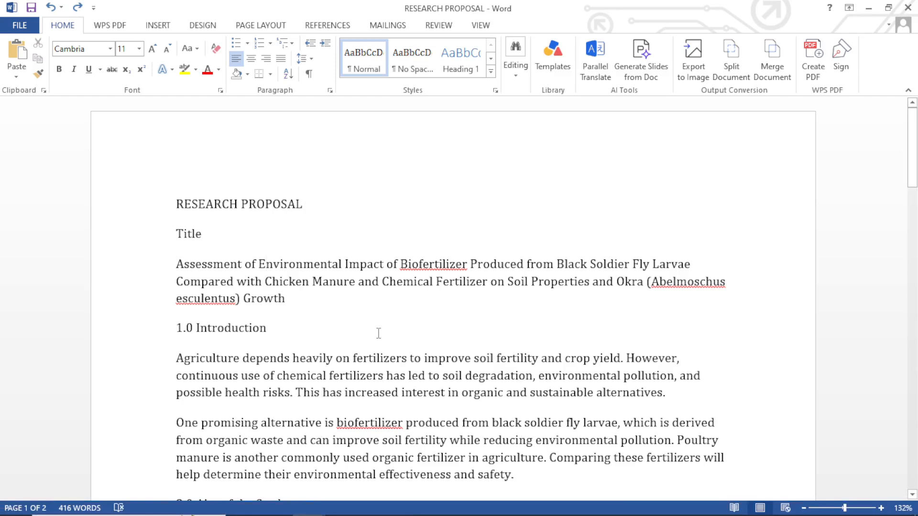
Change the font of the entire document text to Calisto MT
key(ctrl+a)
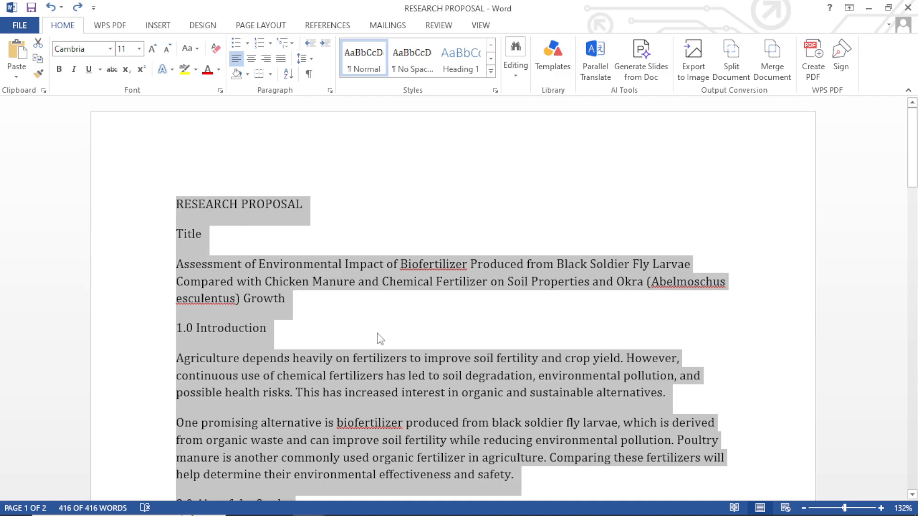
click(111, 49)
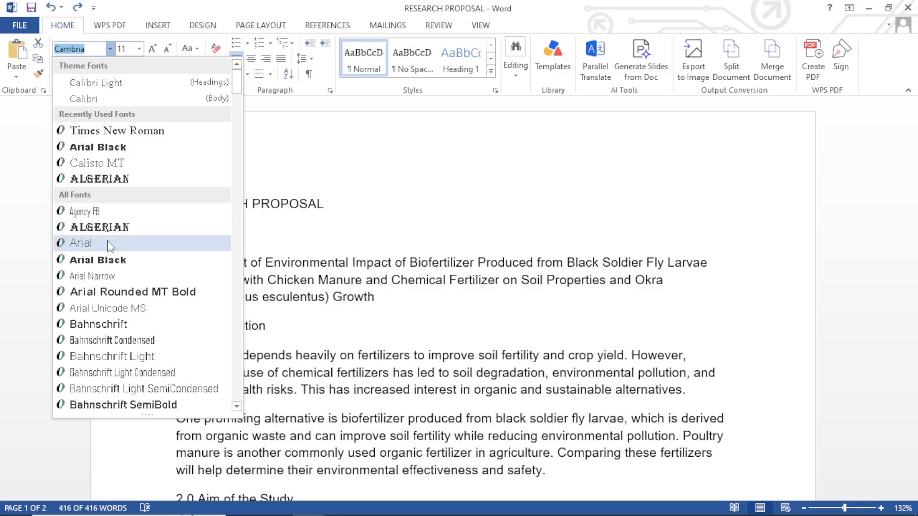
click(122, 164)
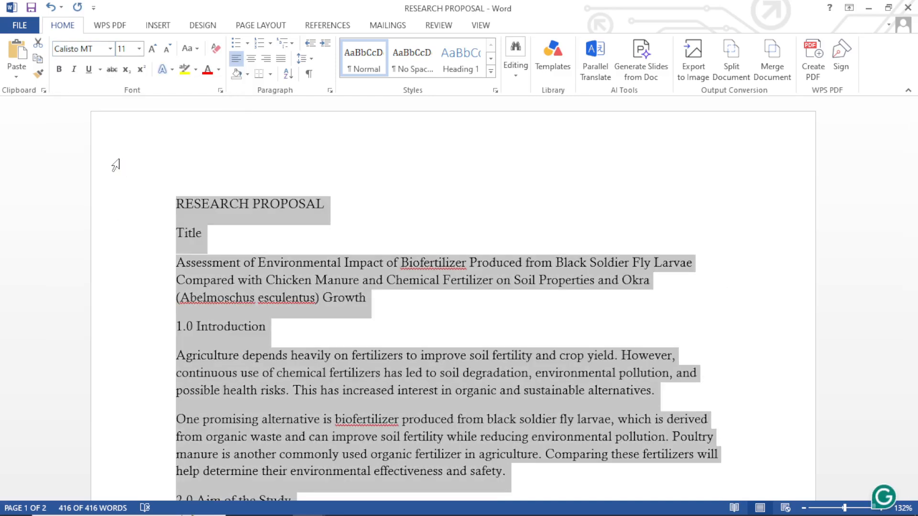
mouse_move(81, 515)
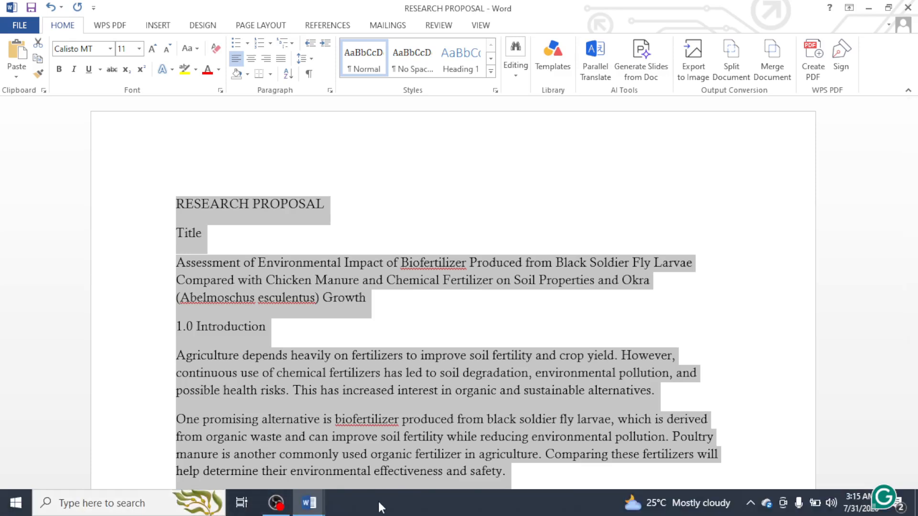
text(u)
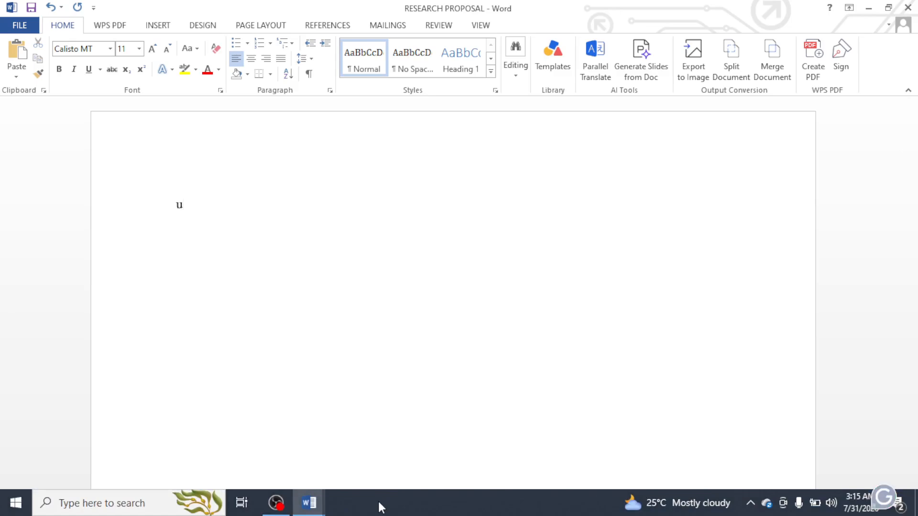
text(u)
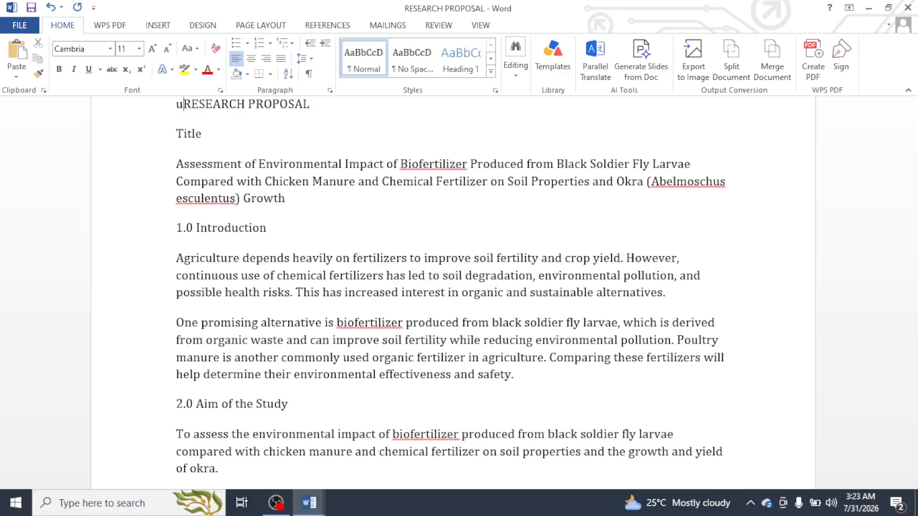
Delete the stray letter u in front of the RESEARCH PROPOSAL heading and check the available fonts without changing the font
key(BackSpace)
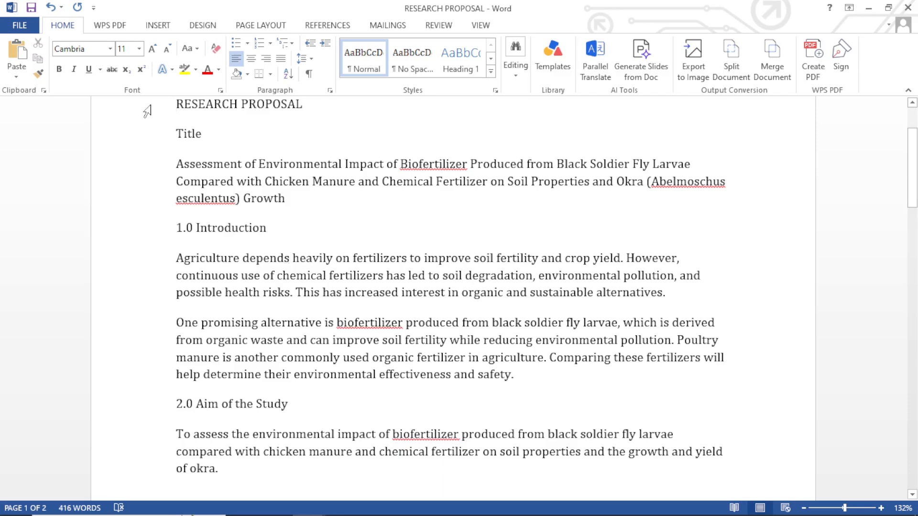
click(110, 49)
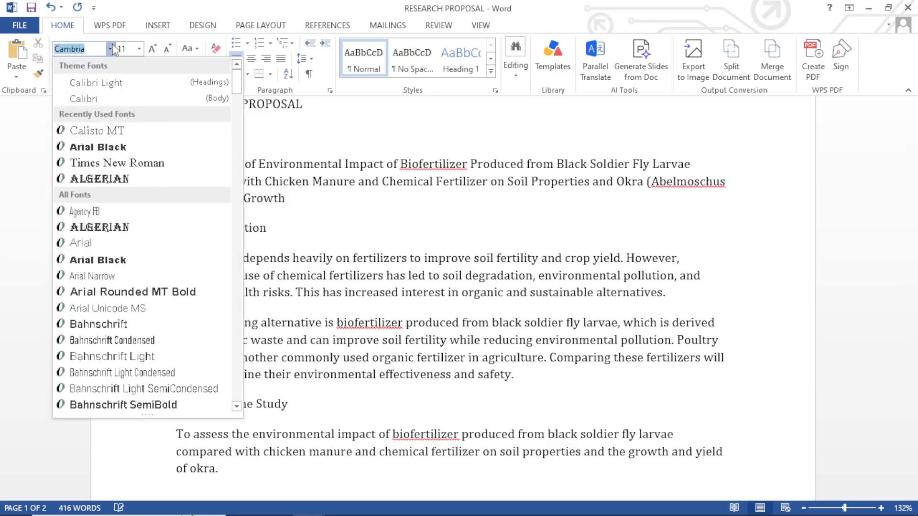
key(Escape)
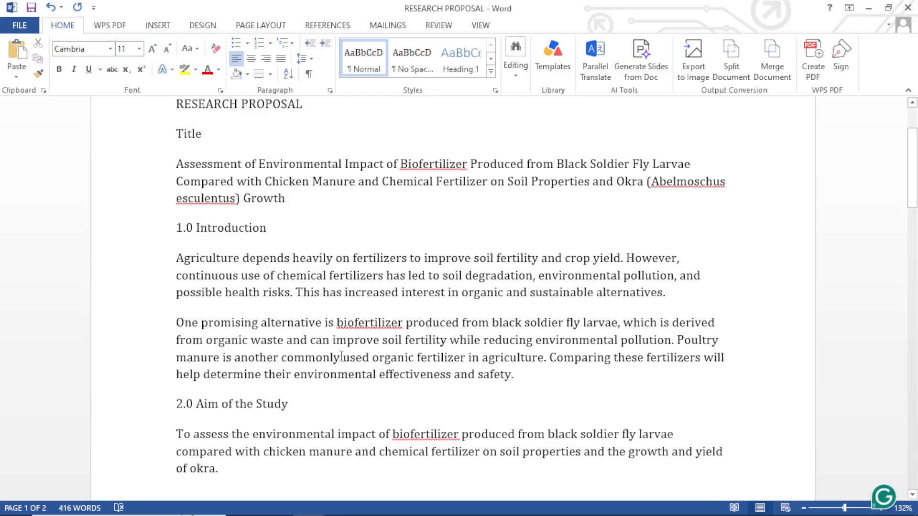
Try font sizes 18, 20 and 14 on the entire document text and settle on 12
key(ctrl+a)
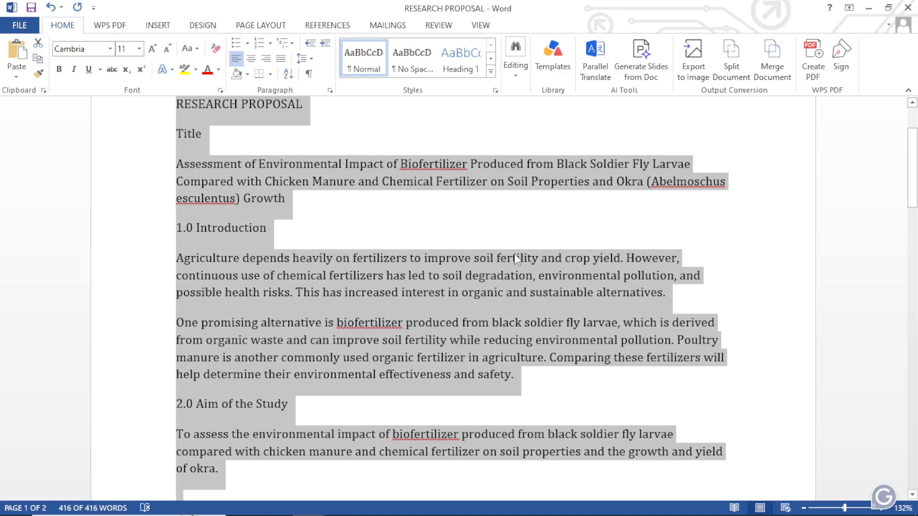
click(139, 48)
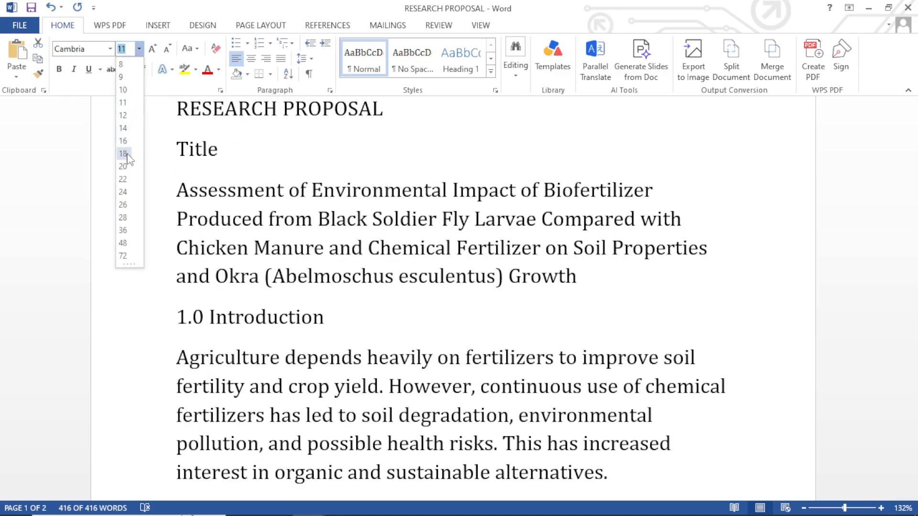
click(123, 154)
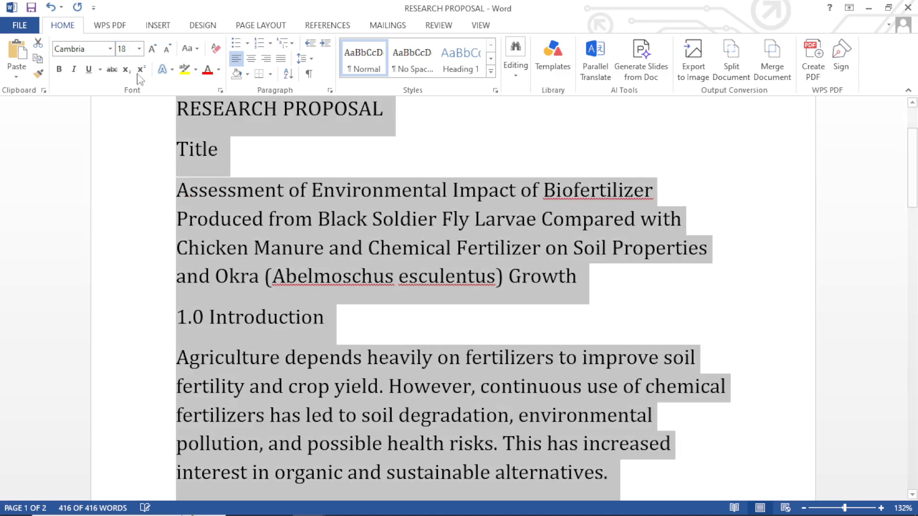
click(138, 49)
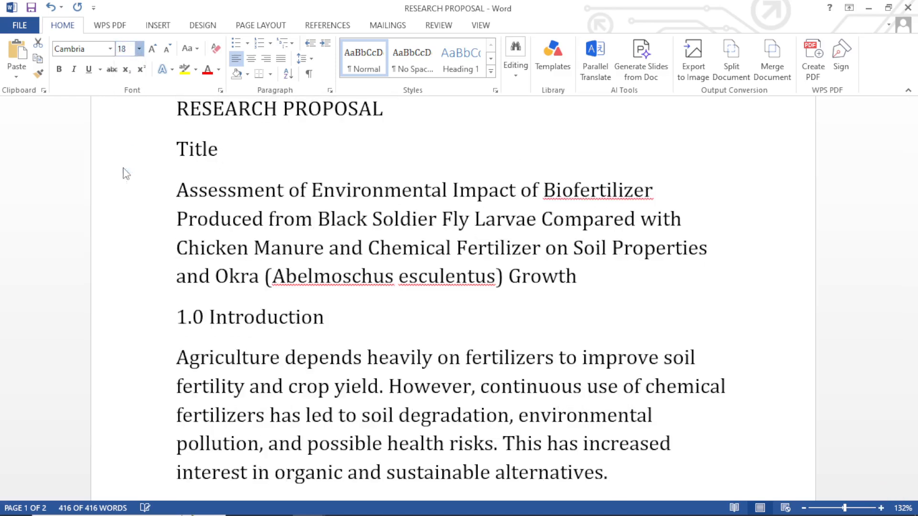
click(120, 167)
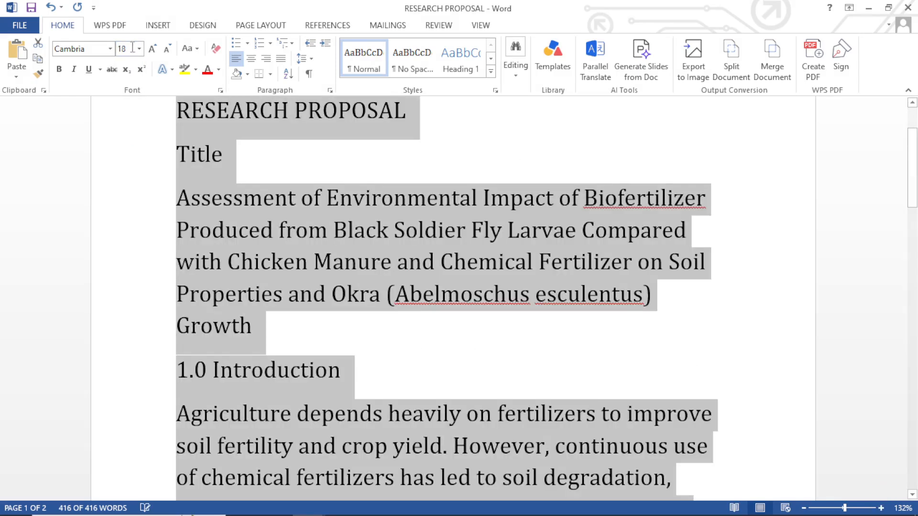
click(138, 48)
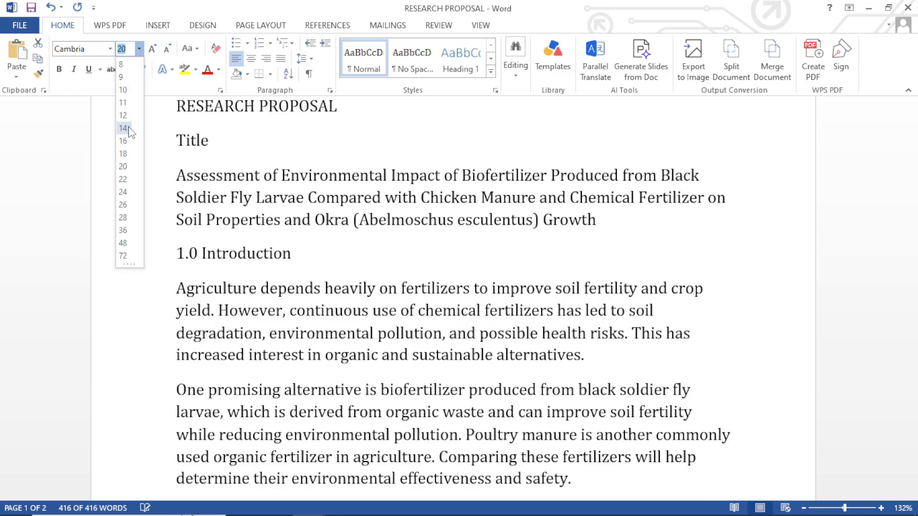
click(125, 128)
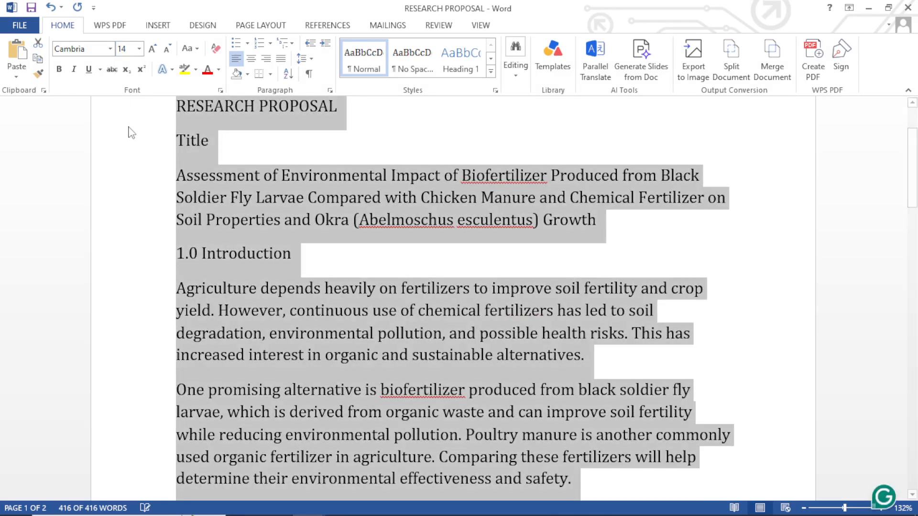
click(139, 48)
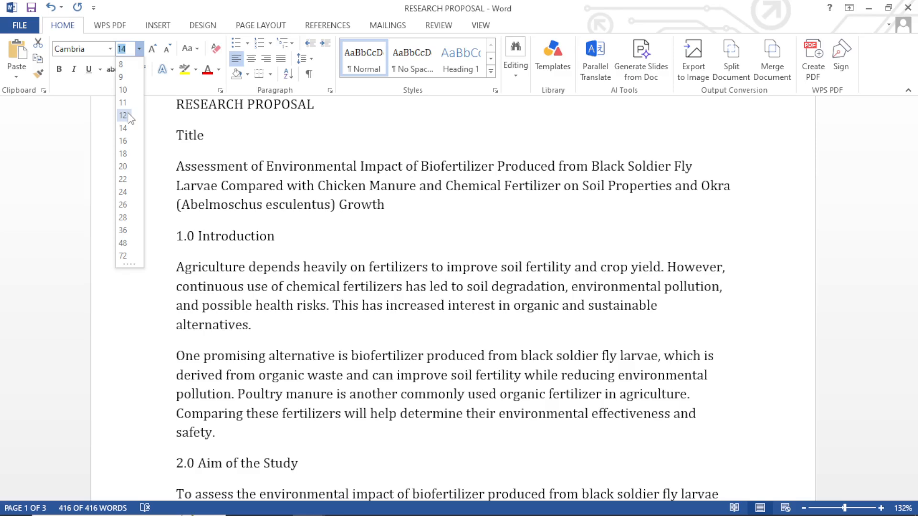
click(124, 118)
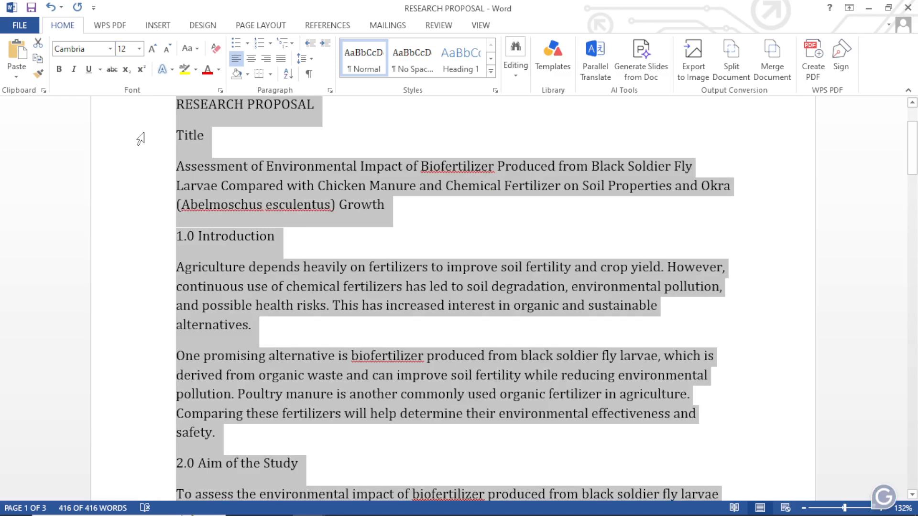
Set the font size of the RESEARCH PROPOSAL heading to 18
click(158, 167)
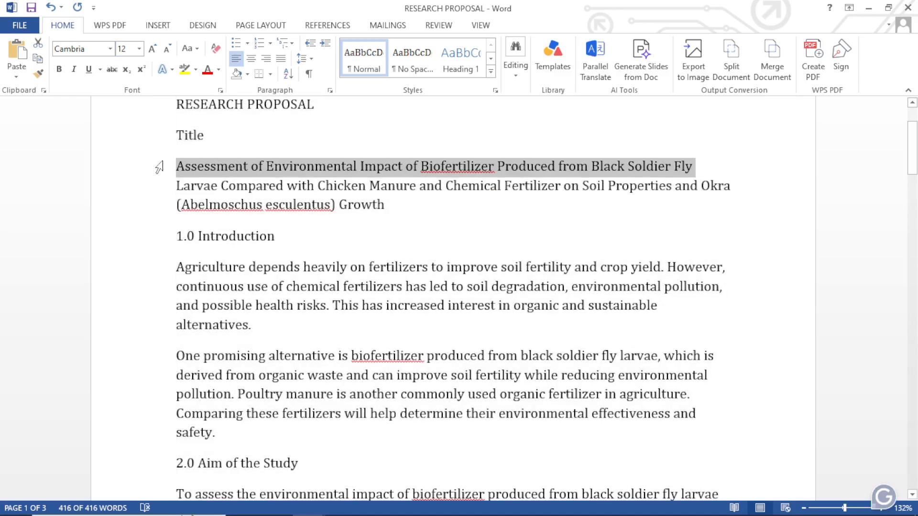
click(151, 113)
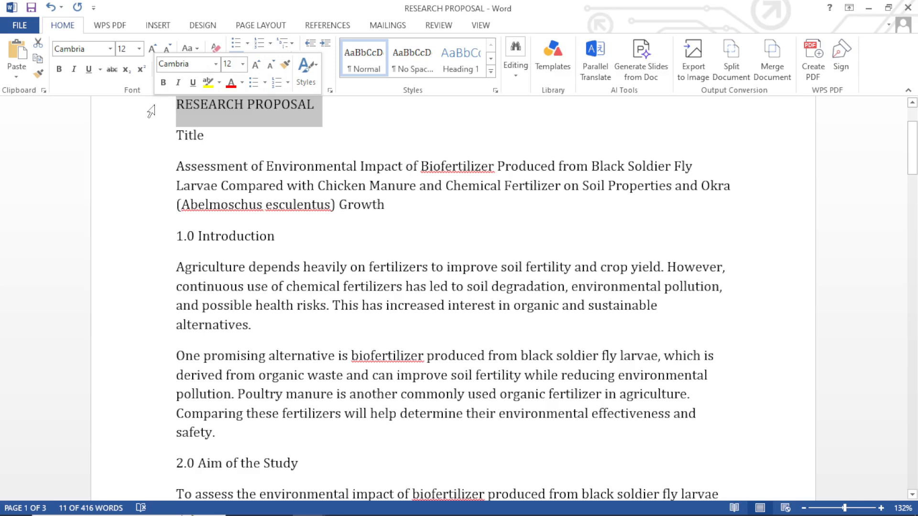
click(139, 49)
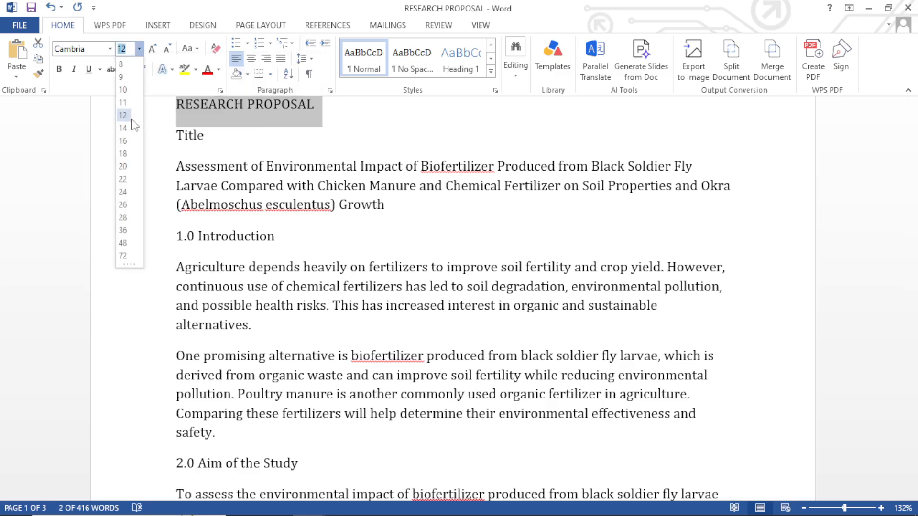
click(123, 154)
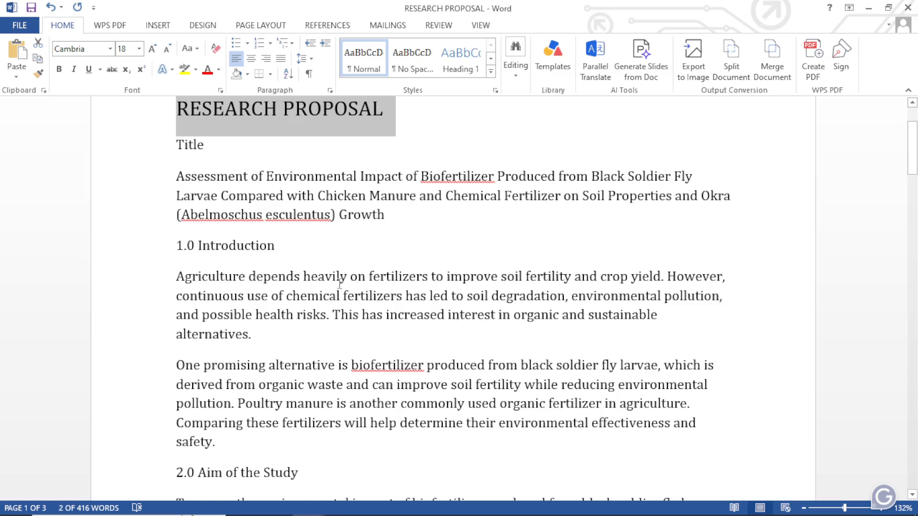
Increase the font size of the word This in the first Introduction paragraph by one increment to 14
drag(177, 176, 342, 256)
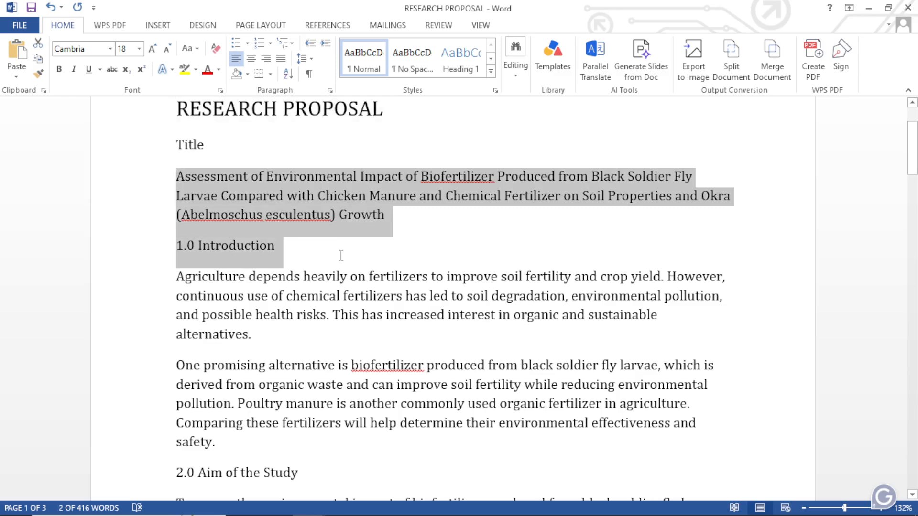
click(341, 311)
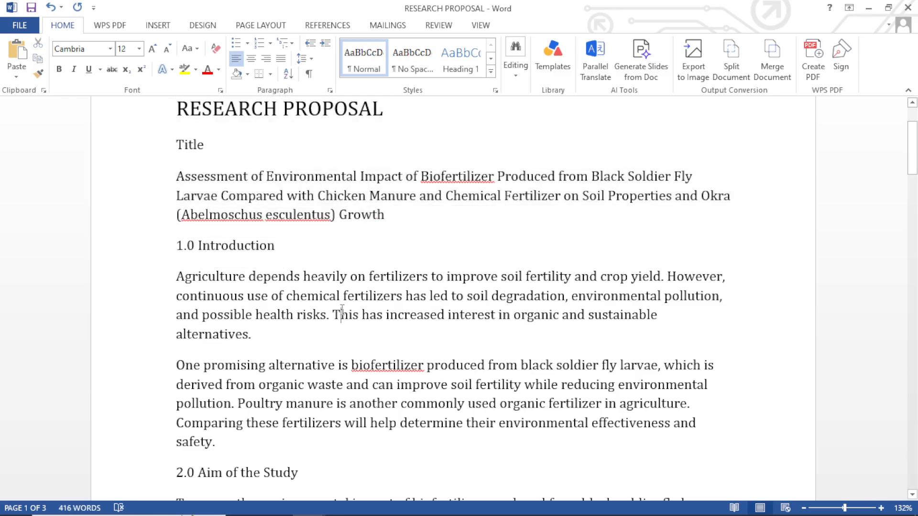
click(157, 50)
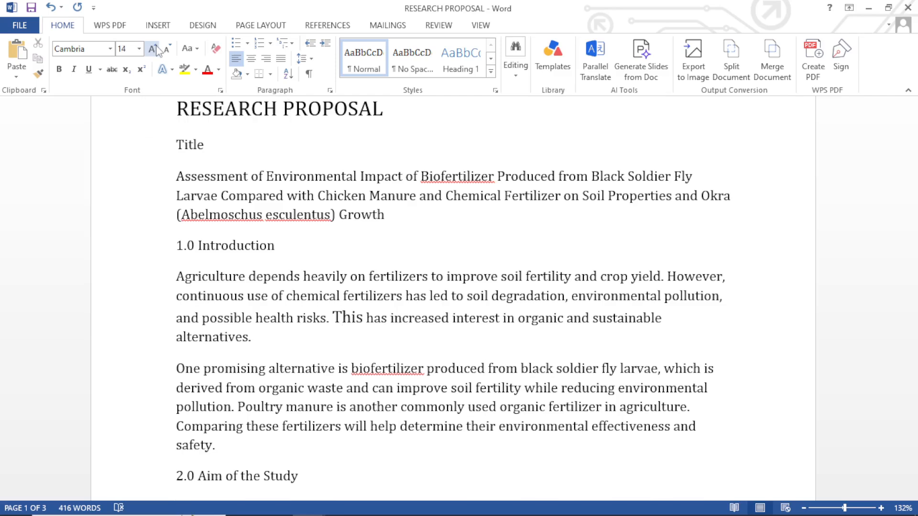
Enlarge the entire document text by increments and shrink it until the body text is size 11
key(ctrl+a)
click(152, 49)
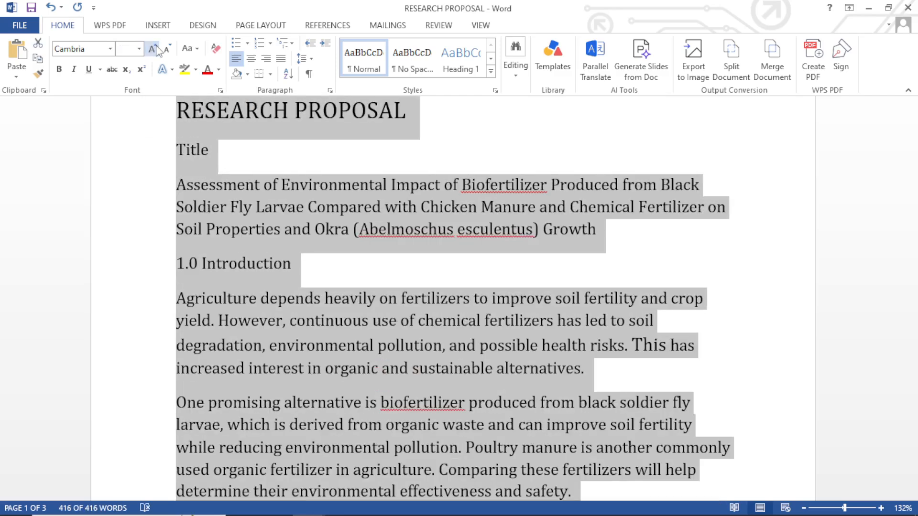
click(154, 49)
click(168, 49)
click(168, 50)
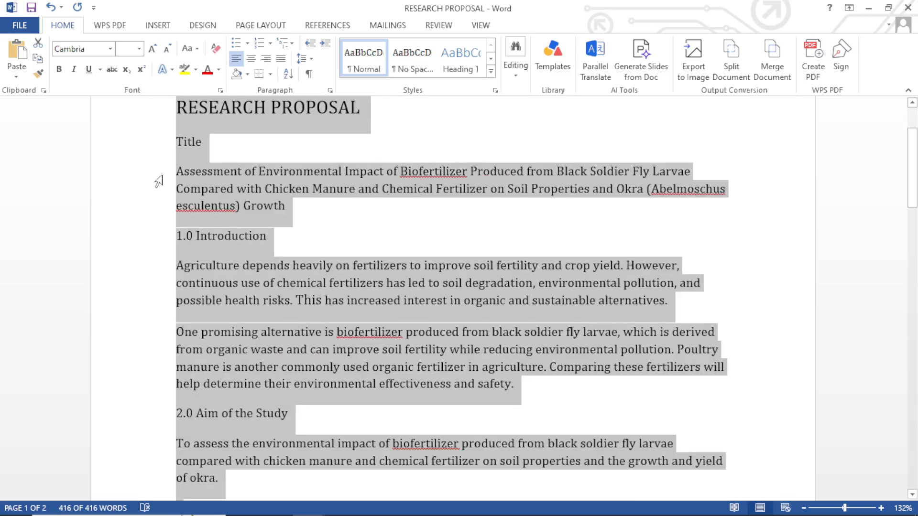
Demonstrate bold by repeatedly applying it to and removing it from the entire document text, ending without bold and with the selection cleared
click(59, 69)
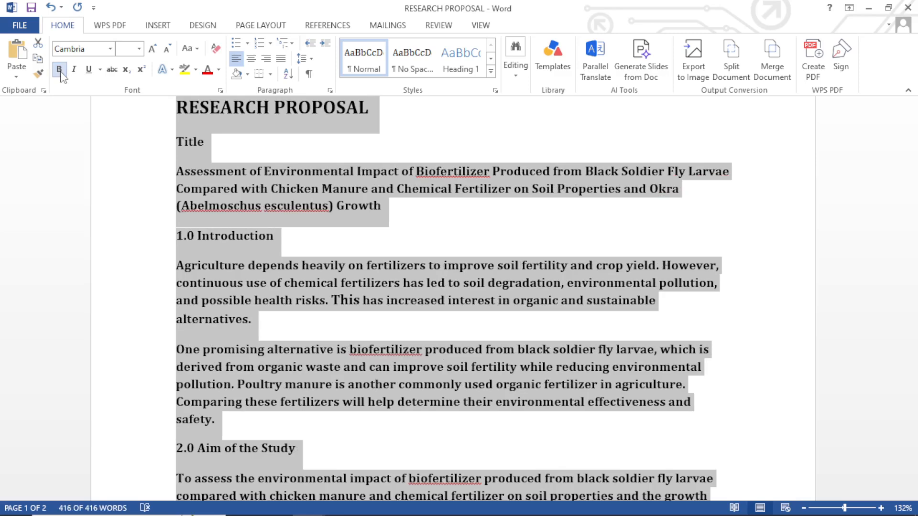
click(60, 71)
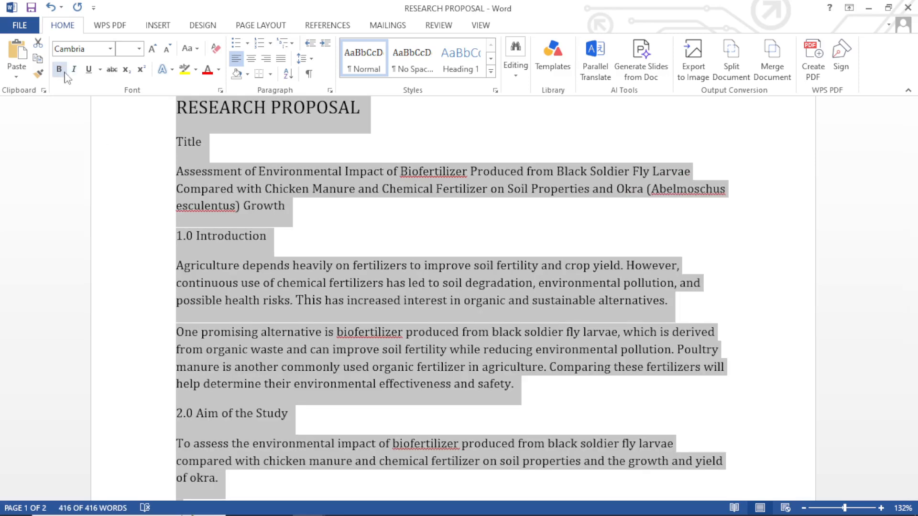
click(60, 70)
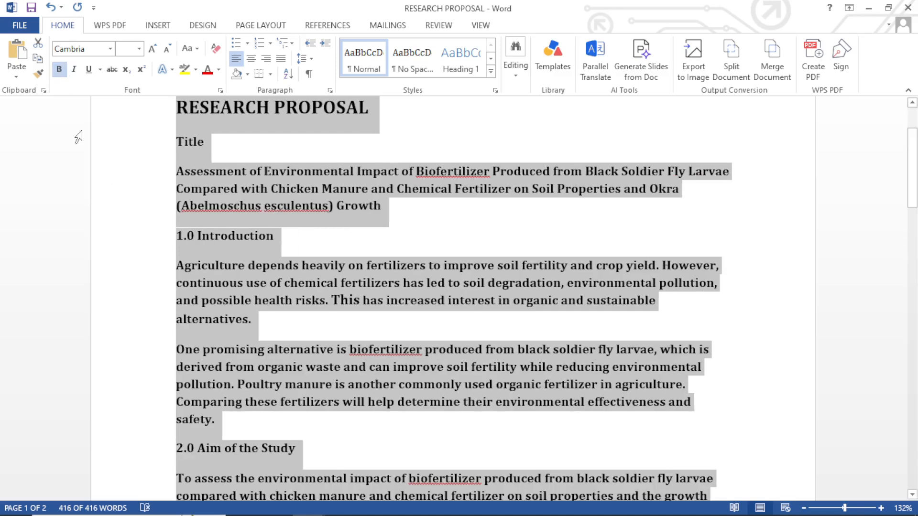
click(59, 71)
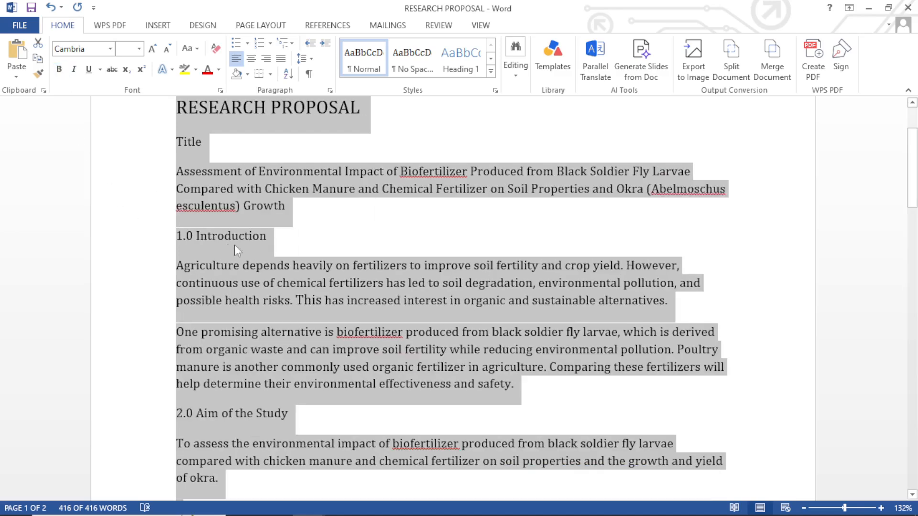
click(253, 254)
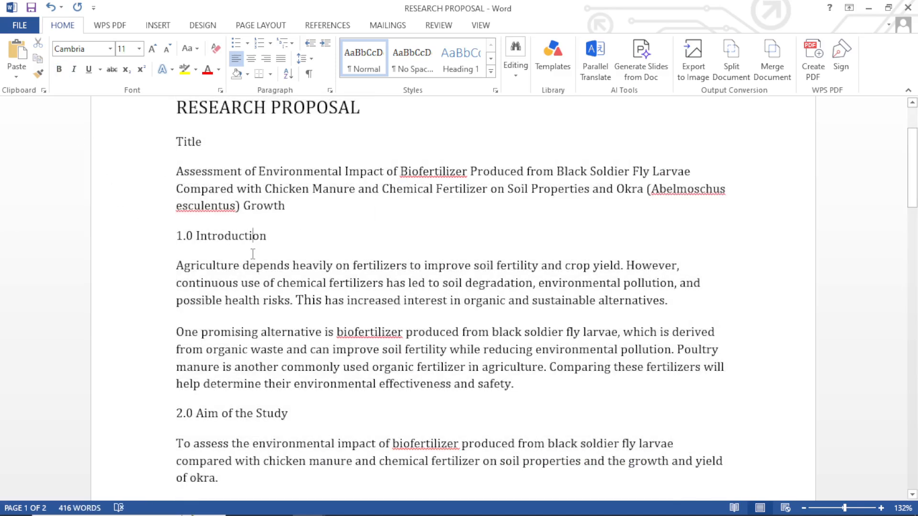
key(ctrl+a)
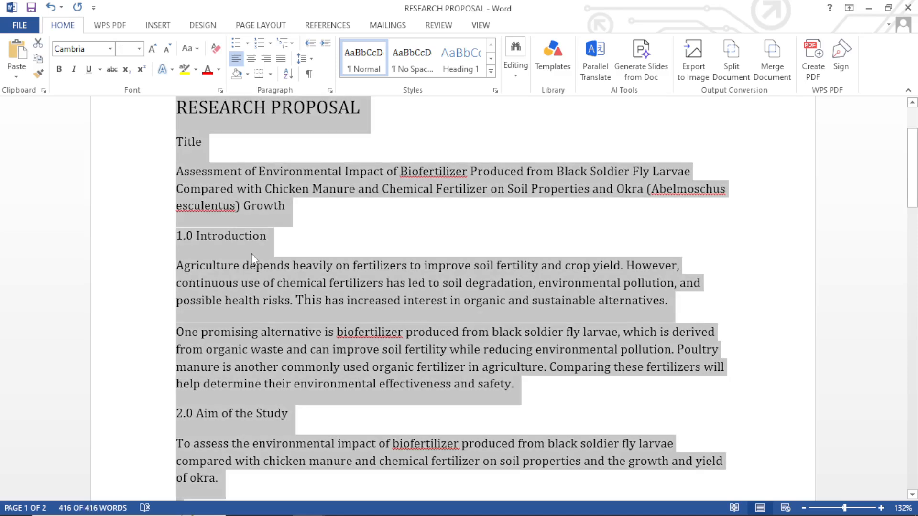
key(ctrl+b)
key(ctrl+b)
click(239, 235)
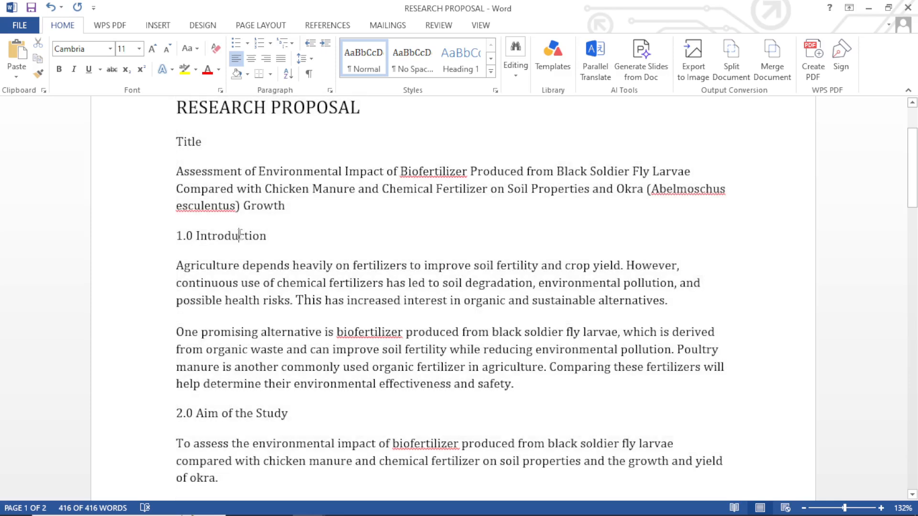
Italicize the whole Assessment of Environmental Impact title paragraph and clear the selection
drag(178, 170, 267, 213)
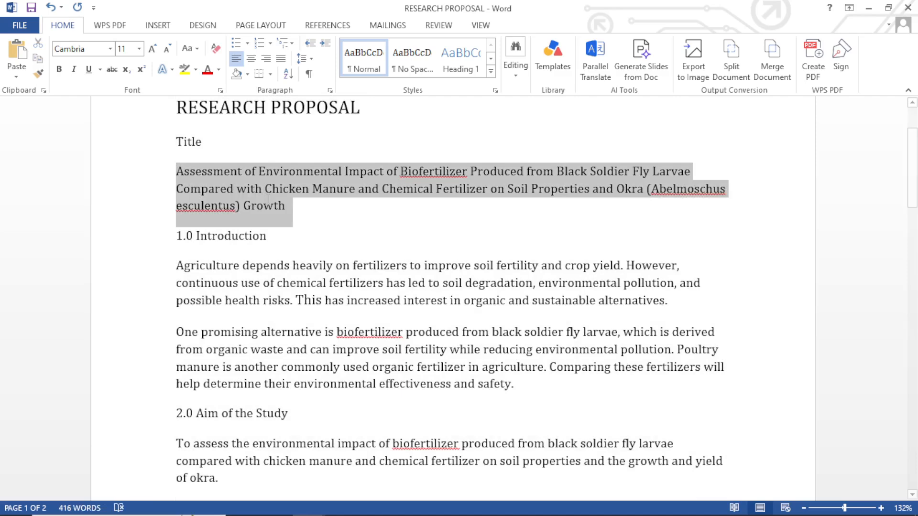
drag(267, 213, 266, 199)
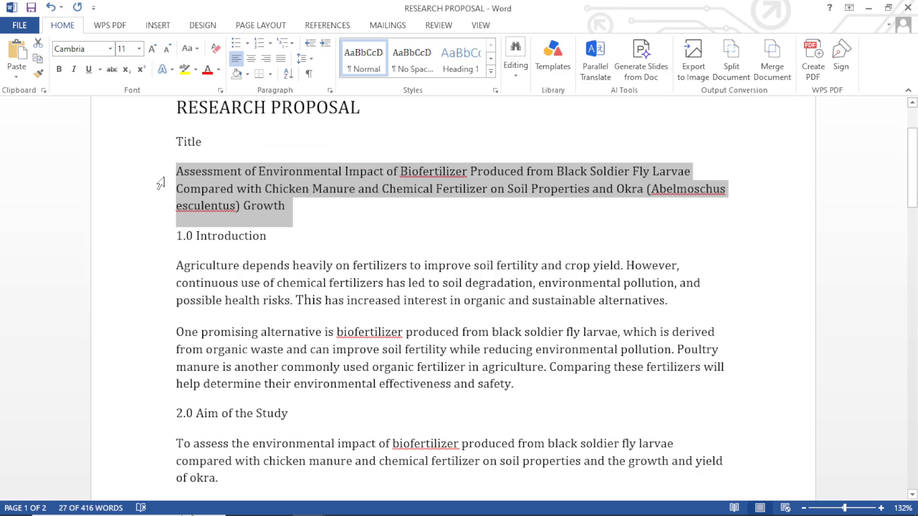
click(74, 70)
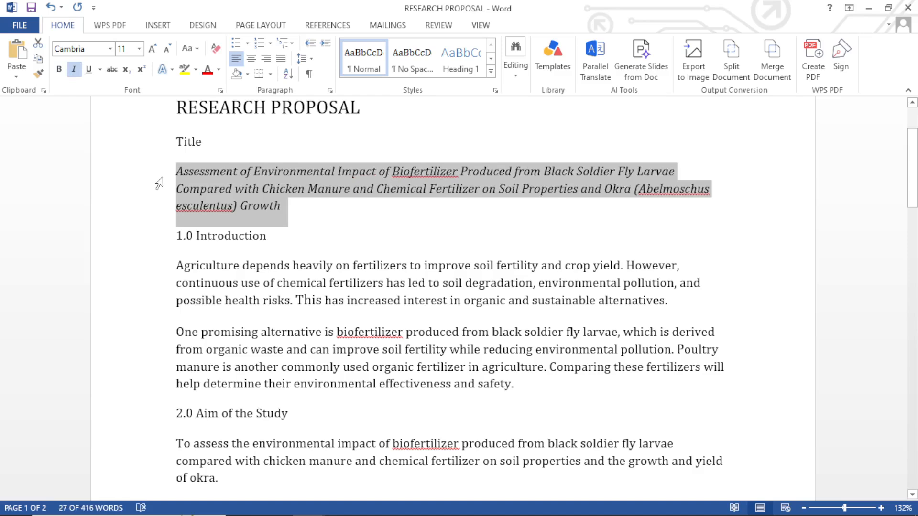
click(195, 214)
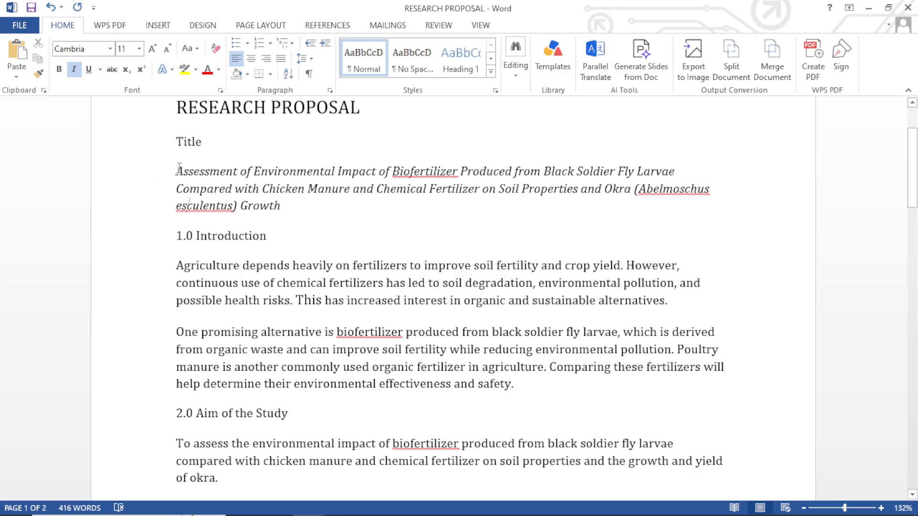
Remove the italics from the Assessment of Environmental Impact title paragraph and apply them again
drag(175, 170, 290, 215)
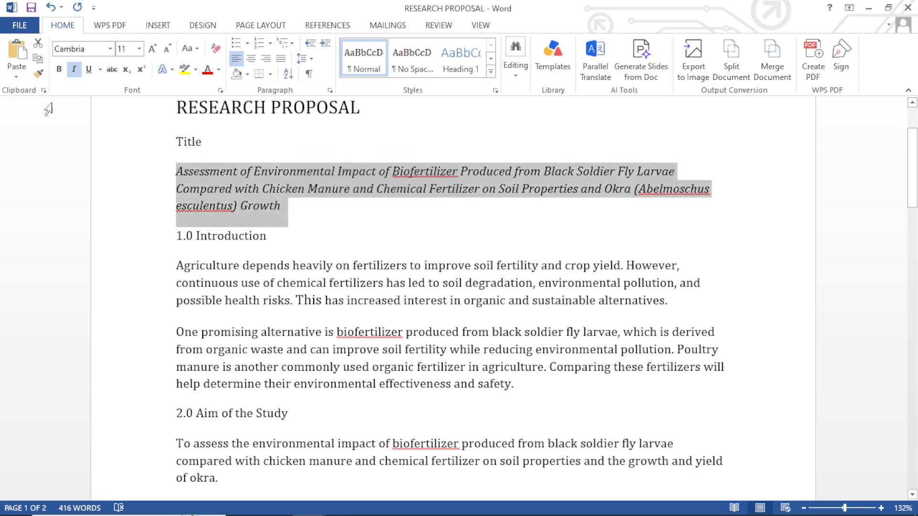
click(74, 70)
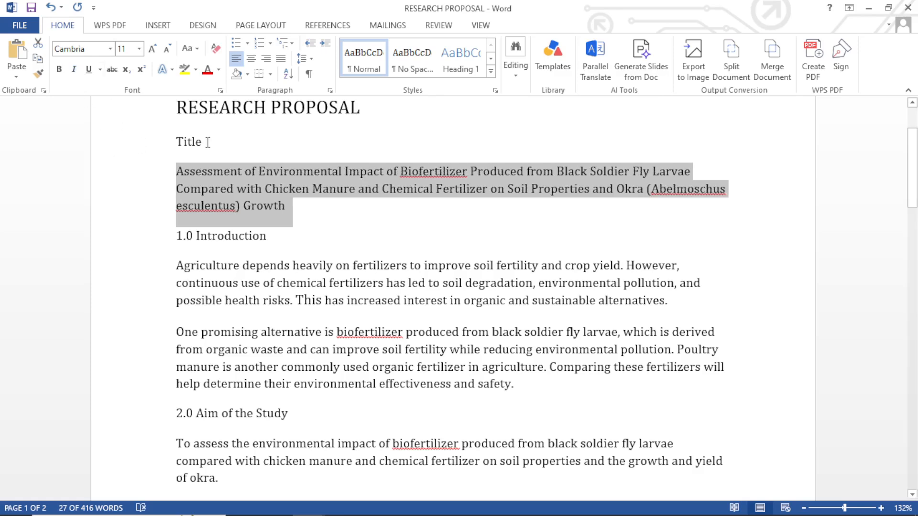
key(ctrl+i)
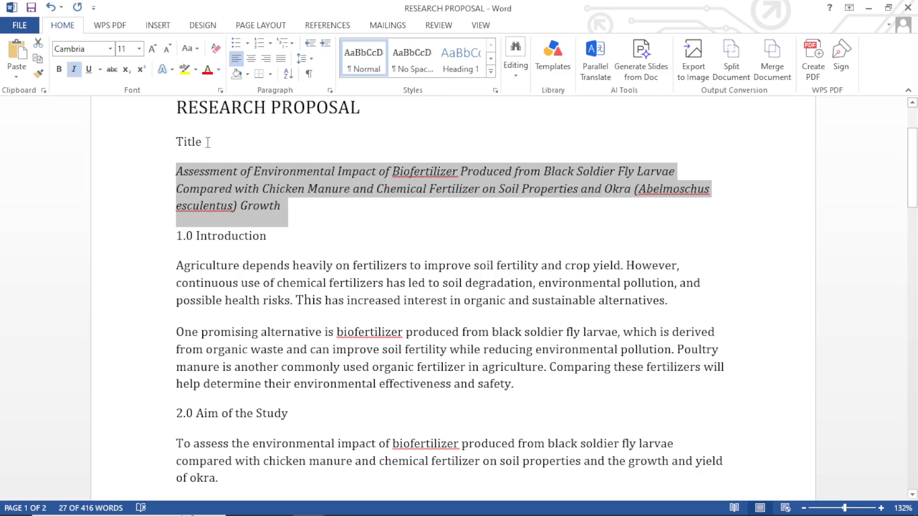
Remove the italics from the Assessment of Environmental Impact title paragraph and clear the selection
key(ctrl+i)
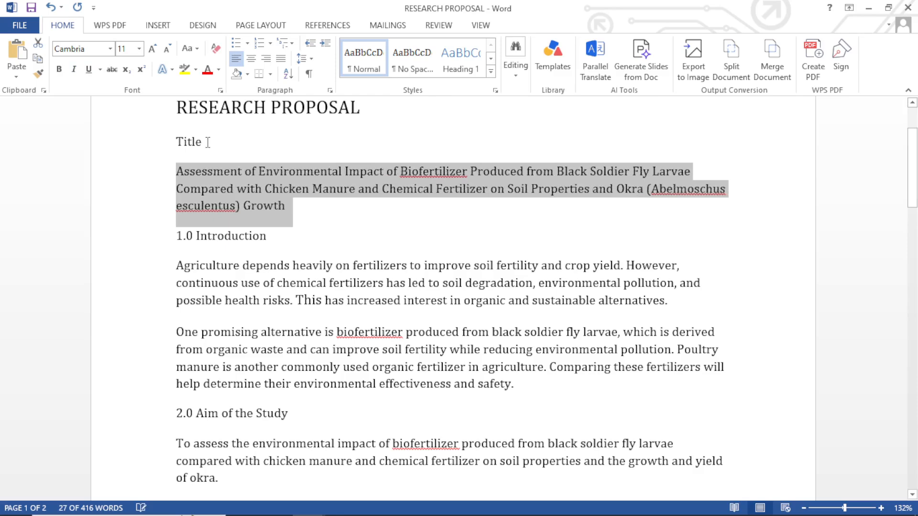
click(190, 193)
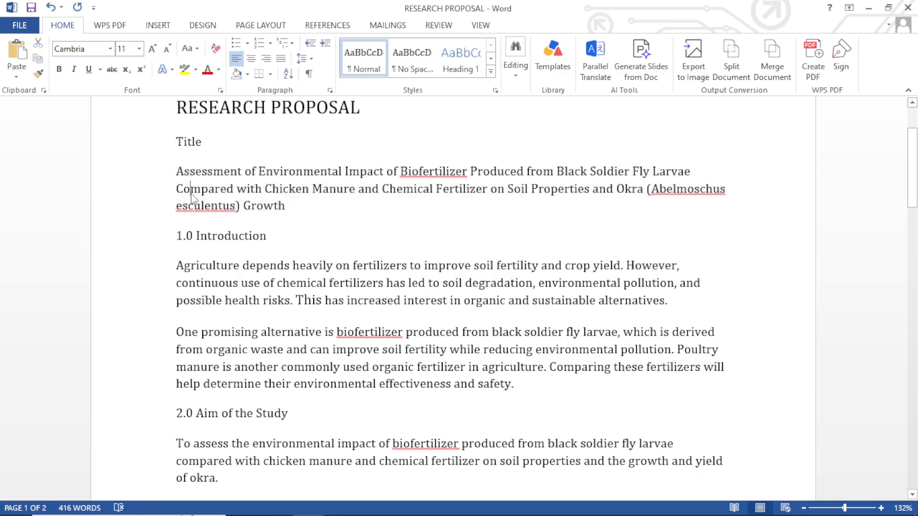
Demonstrate underlining on the RESEARCH PROPOSAL heading, ending with the underline removed
click(126, 122)
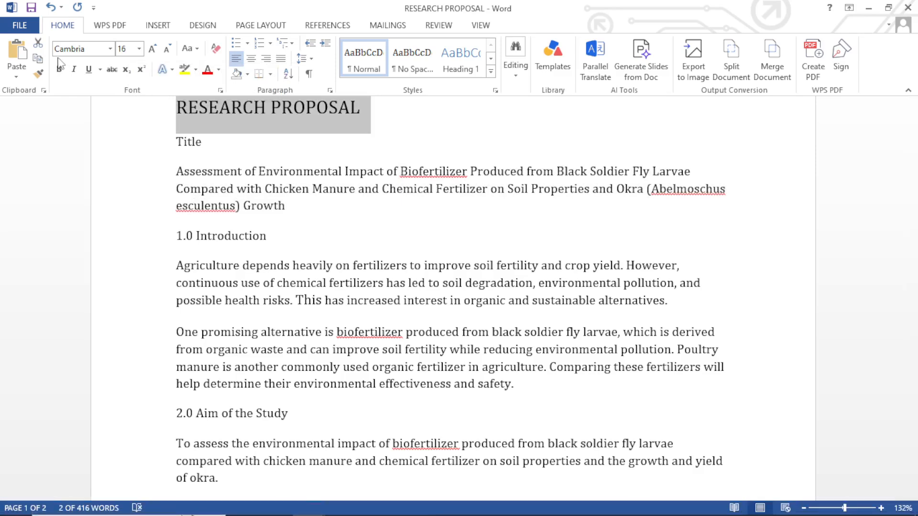
click(89, 72)
click(89, 73)
key(ctrl+u)
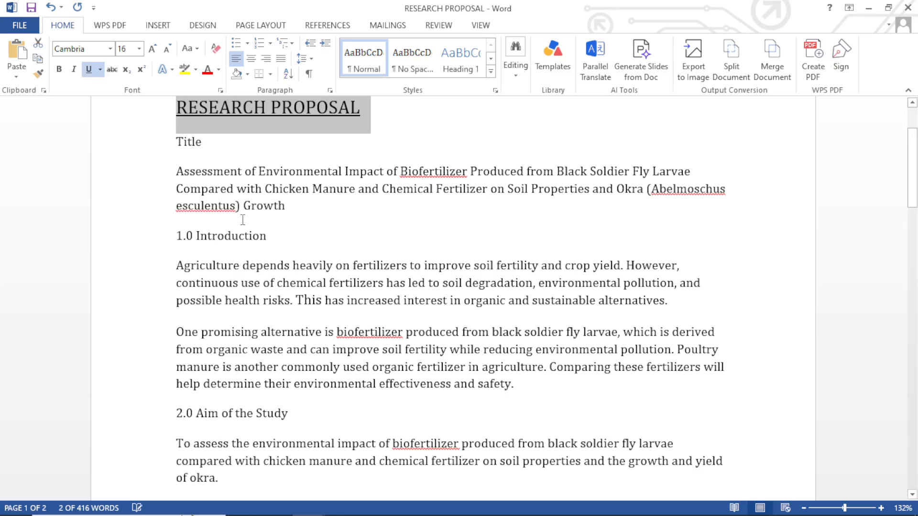
key(ctrl+u)
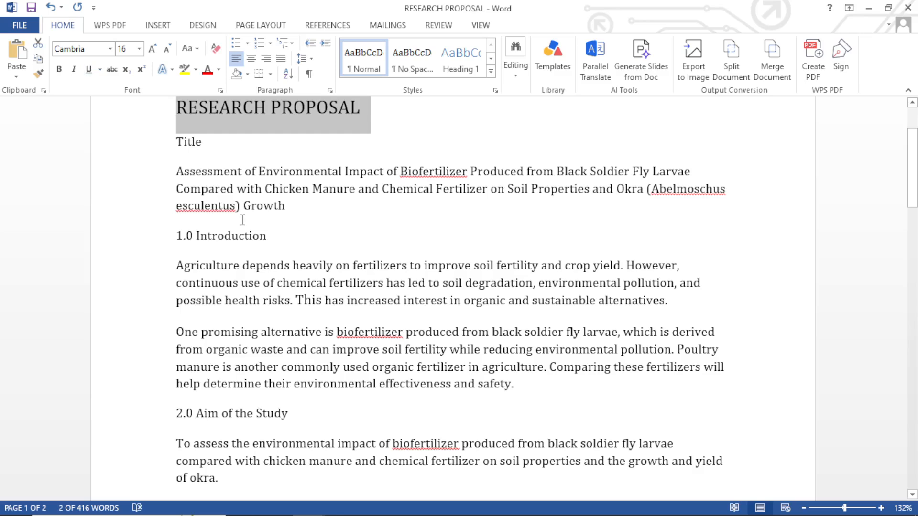
Look through the underline styles and underline colors available for the RESEARCH PROPOSAL heading without applying one
click(101, 74)
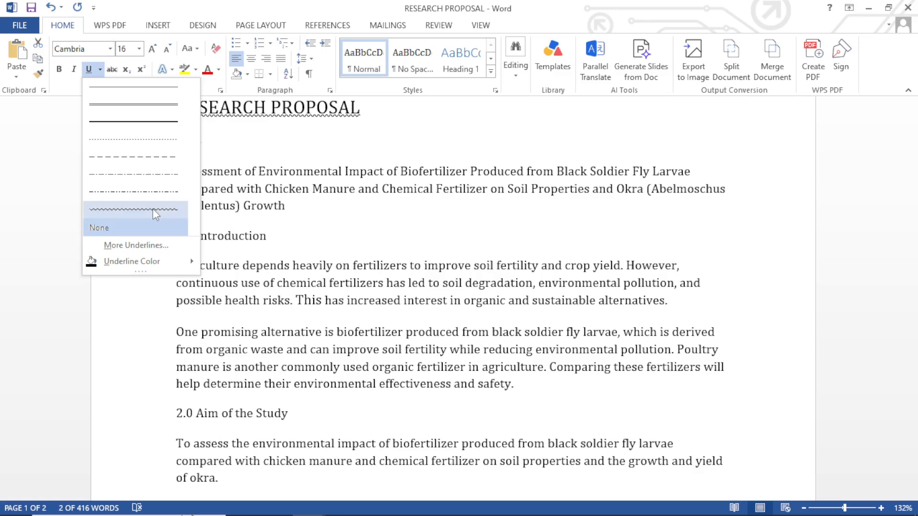
mouse_move(177, 261)
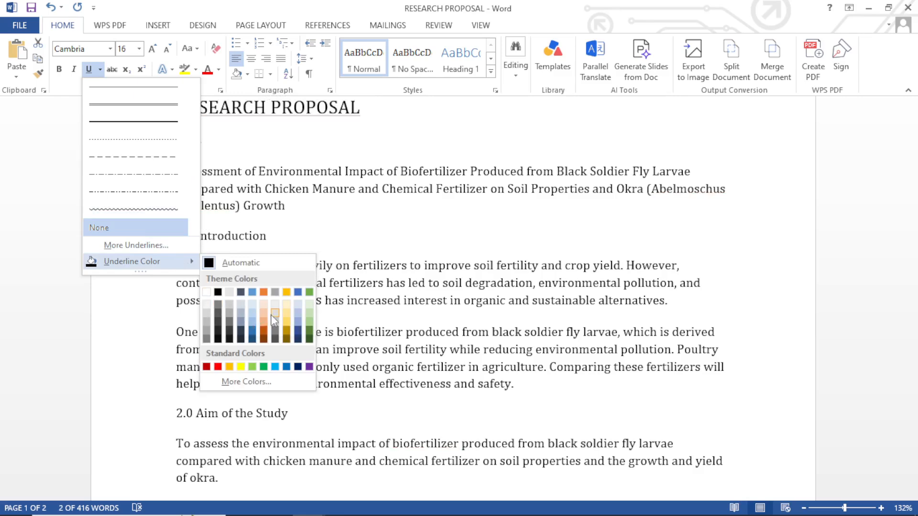
click(248, 136)
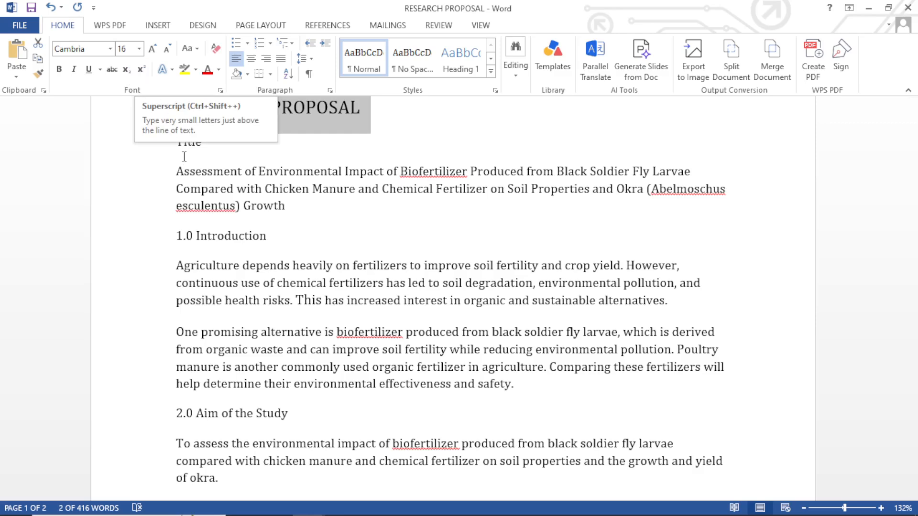
Add a 2 directly after the word Title, format it as superscript and clear the selection
click(233, 147)
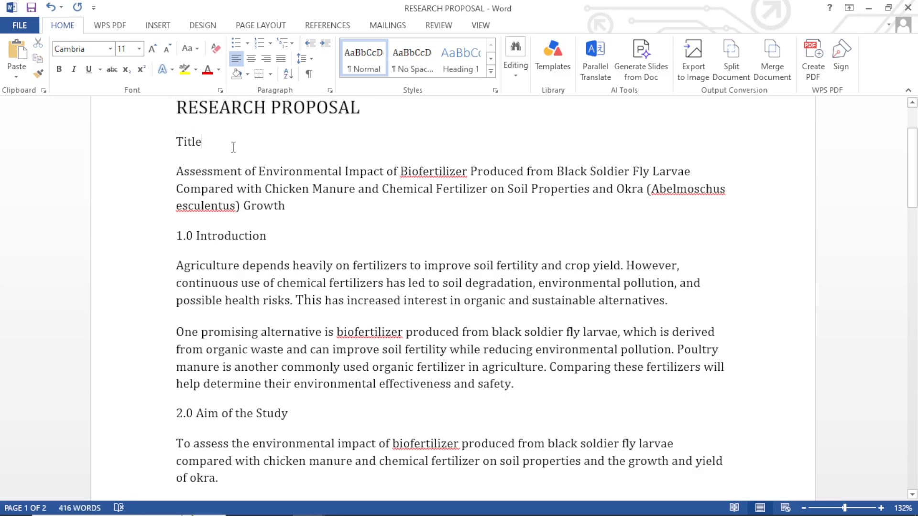
text(2)
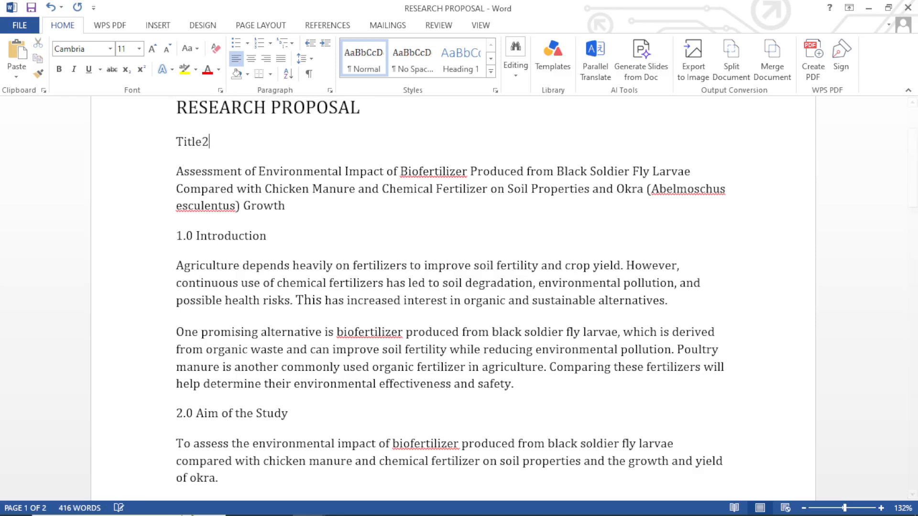
drag(209, 141, 201, 141)
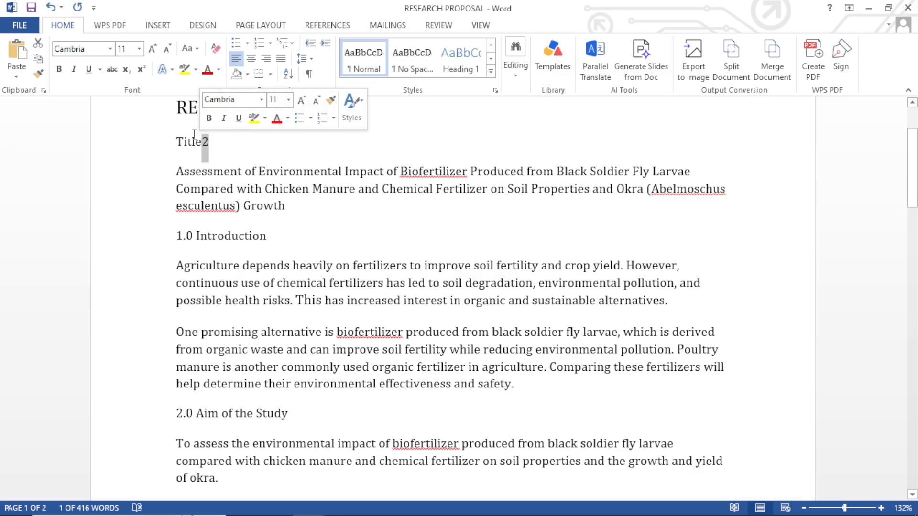
click(141, 71)
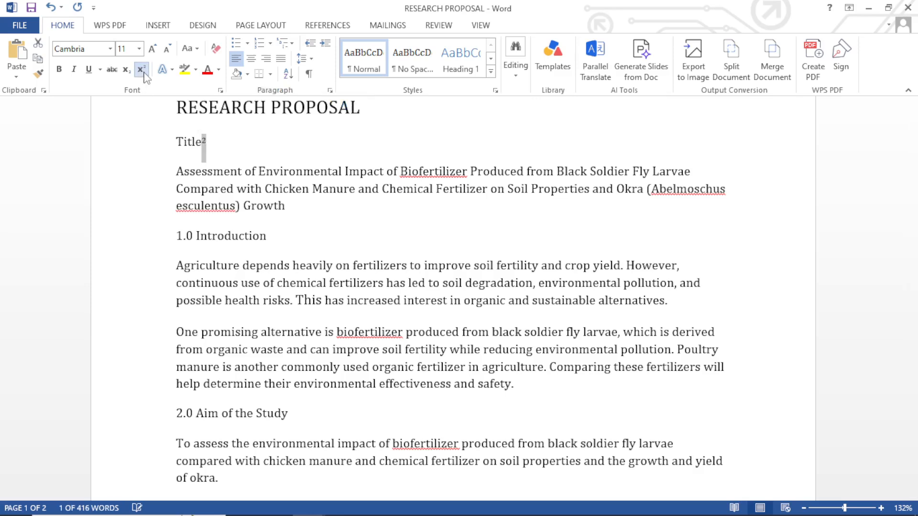
click(248, 139)
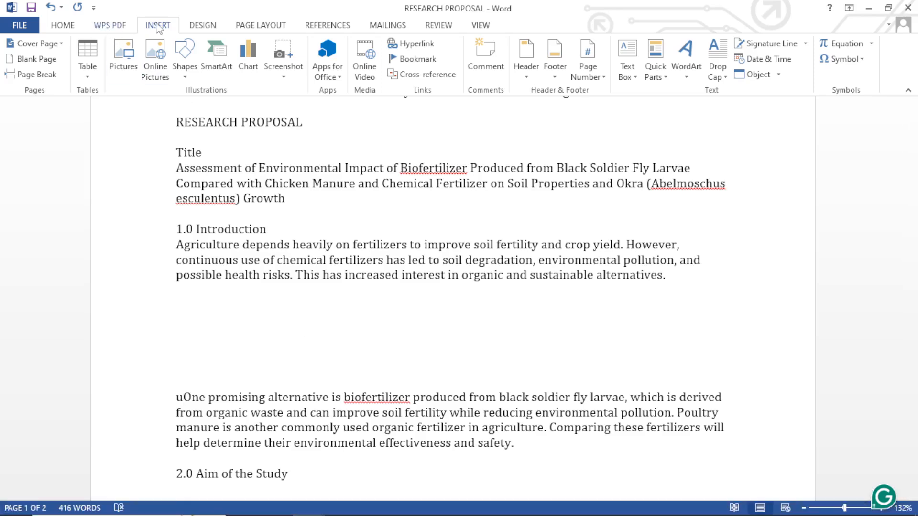
Insert the fish picture "images (10)" from the Pictures folder before "One promising alternative"
click(63, 26)
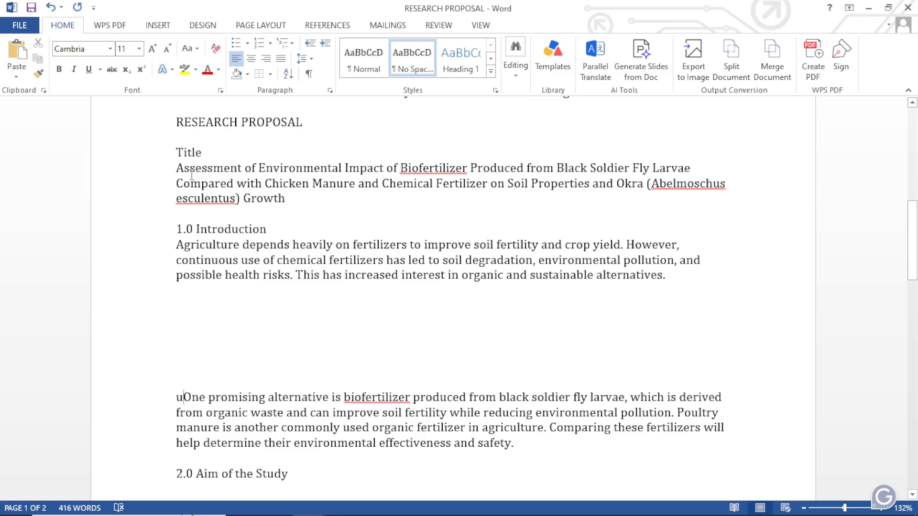
click(160, 26)
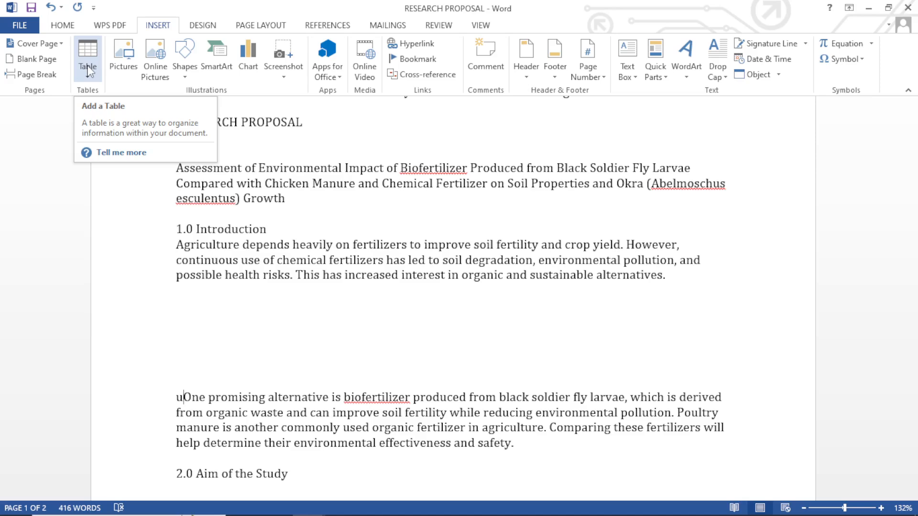
click(119, 71)
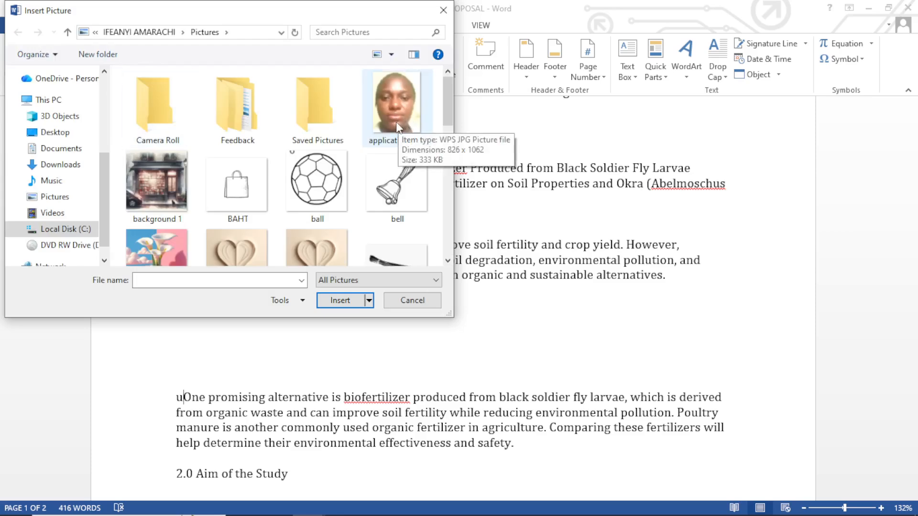
drag(446, 111, 350, 195)
click(316, 203)
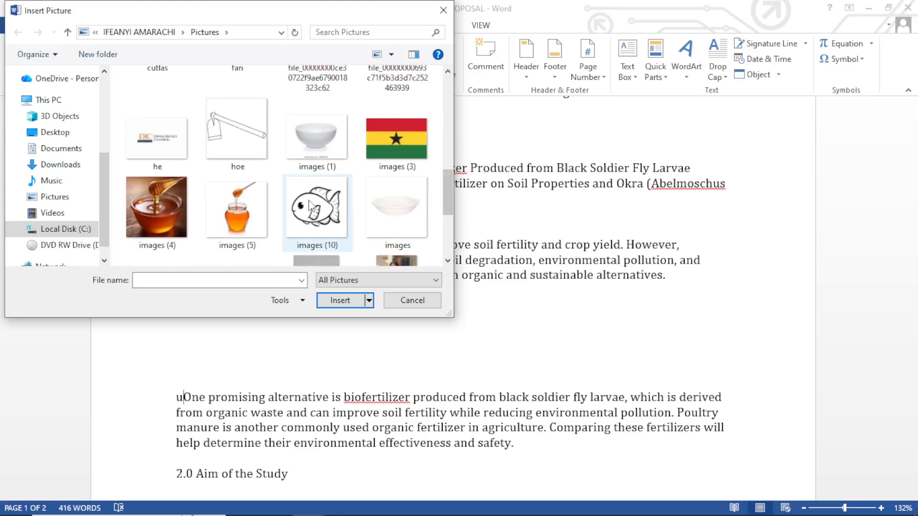
click(340, 300)
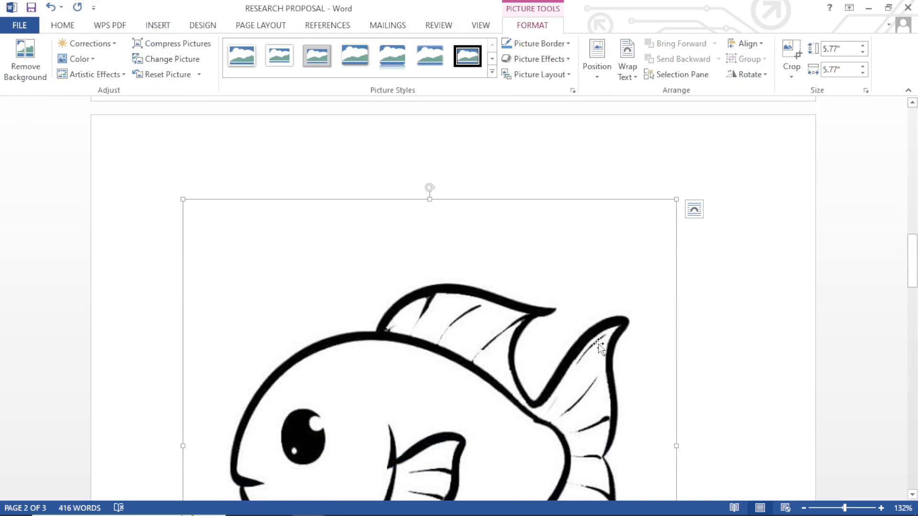
Position the fish picture in the middle center of the page with text wrapping and bring it to the front
drag(593, 366, 580, 330)
mouse_move(588, 202)
mouse_down()
mouse_move(598, 156)
mouse_move(582, 200)
mouse_up()
click(598, 80)
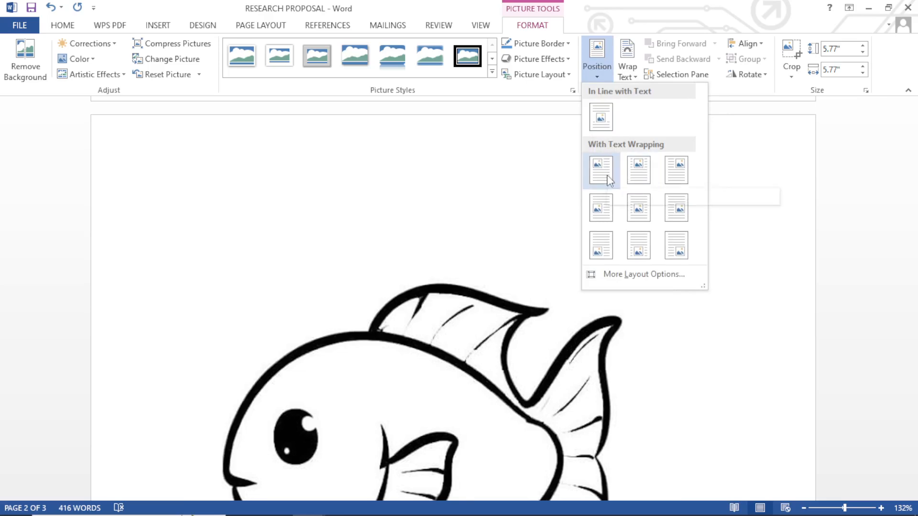
click(641, 214)
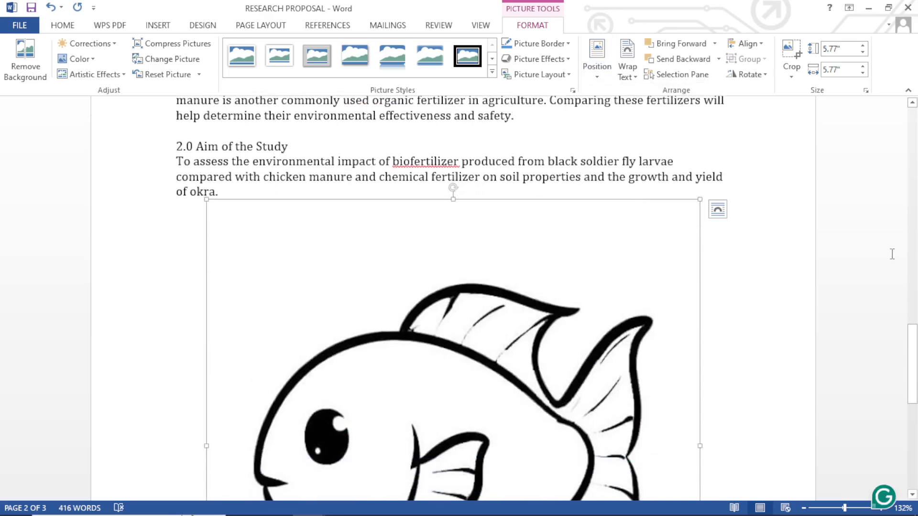
mouse_move(914, 346)
mouse_down()
mouse_move(914, 423)
mouse_move(914, 355)
mouse_up()
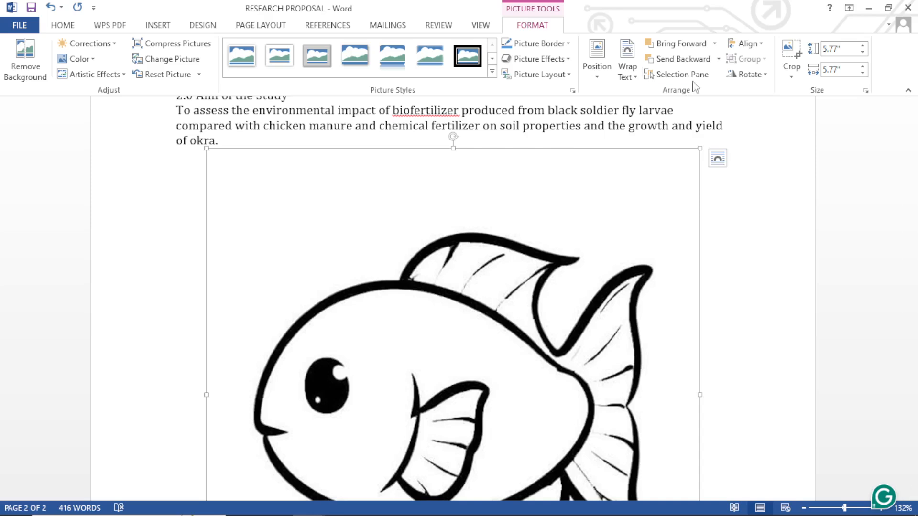
click(715, 44)
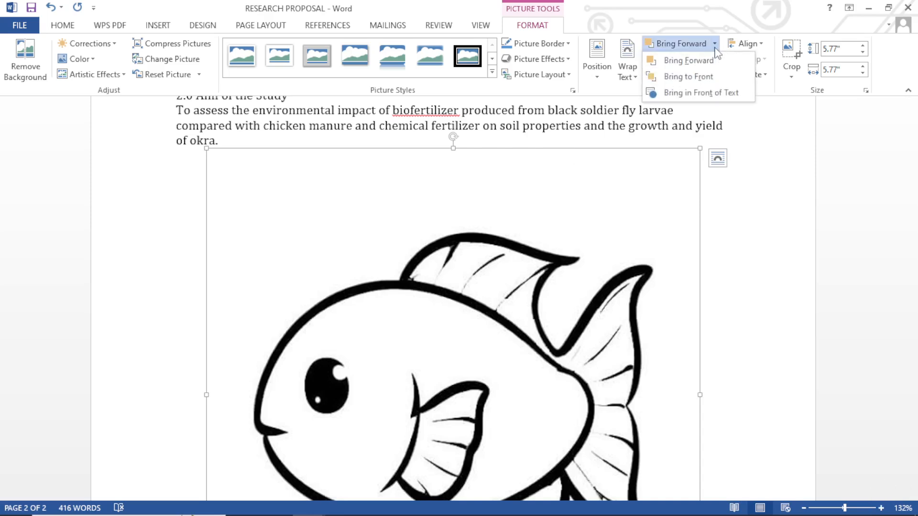
click(713, 78)
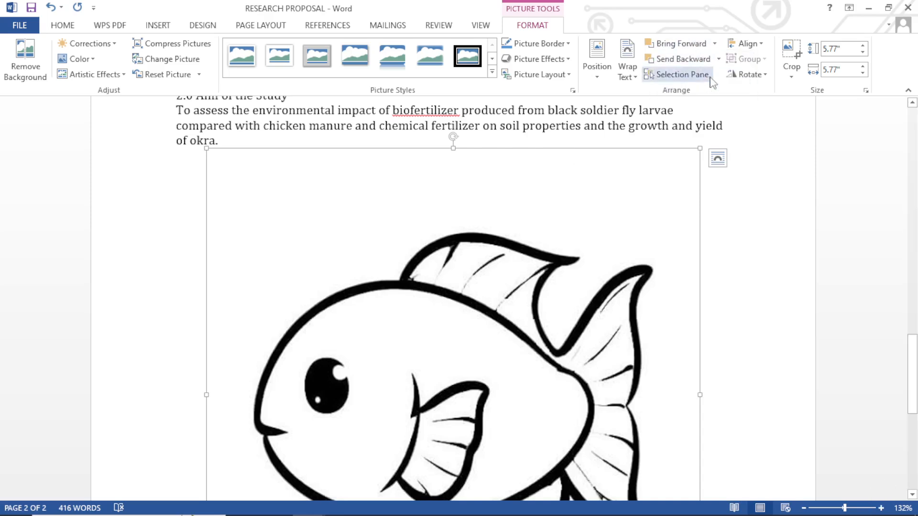
Move the fish picture into the empty area below the text and shrink it to about 1.46" high and 2.46" wide
drag(564, 183, 565, 201)
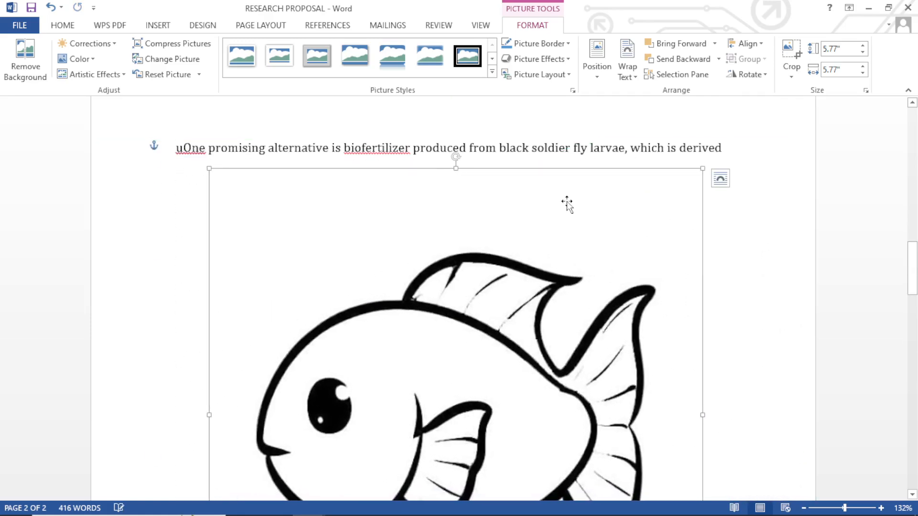
drag(703, 168, 457, 354)
scroll(403, 450, down, 4)
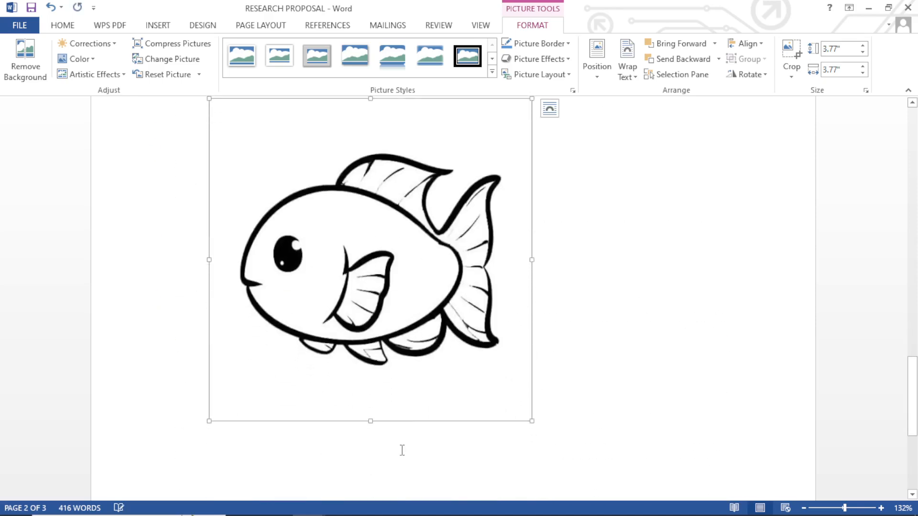
drag(530, 418, 549, 337)
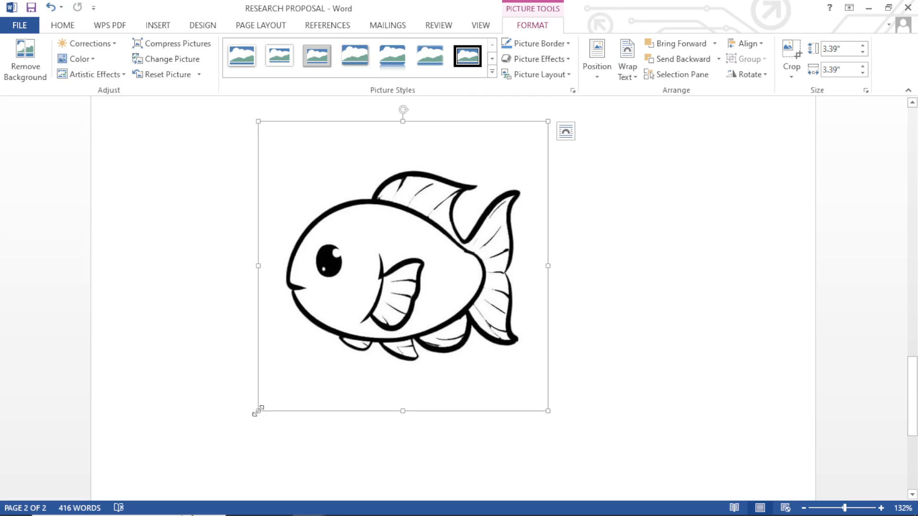
drag(258, 411, 337, 245)
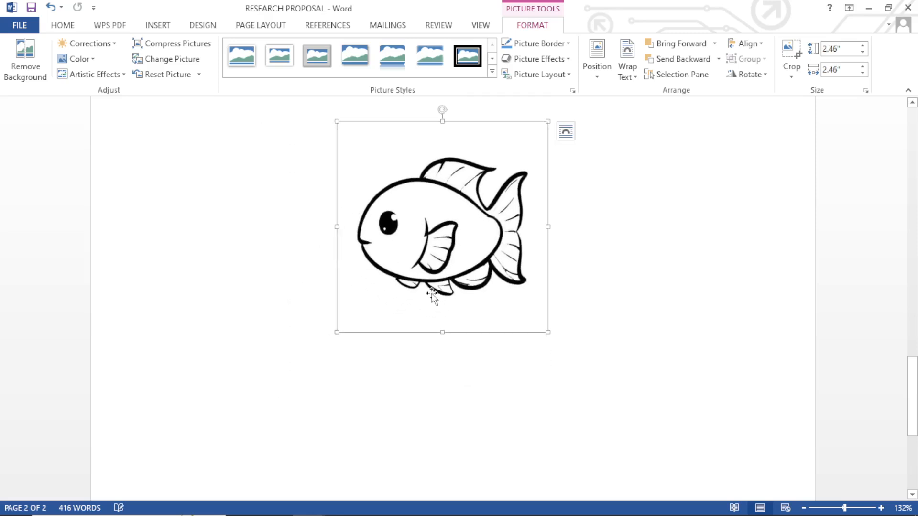
drag(442, 332, 439, 247)
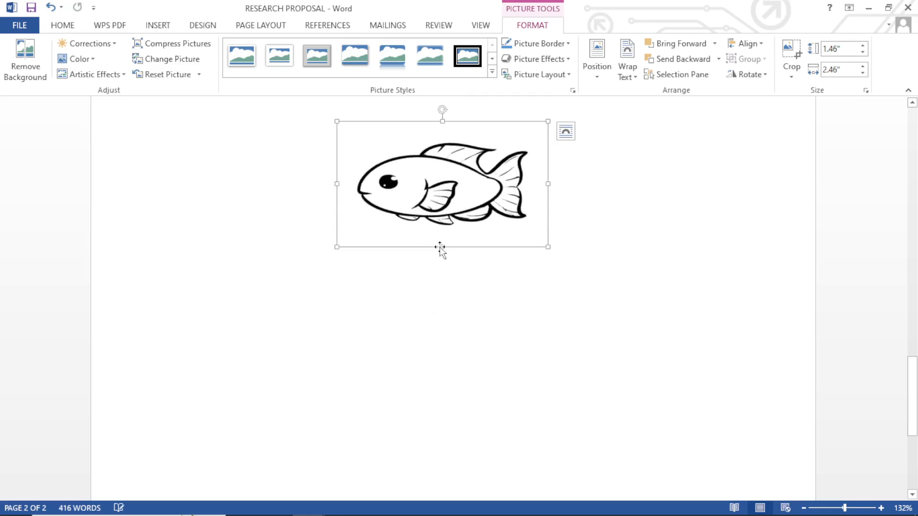
Stretch the fish picture to about 2.57" high and place it to the right of the "To assess the environmental impact" paragraph
drag(912, 386, 912, 315)
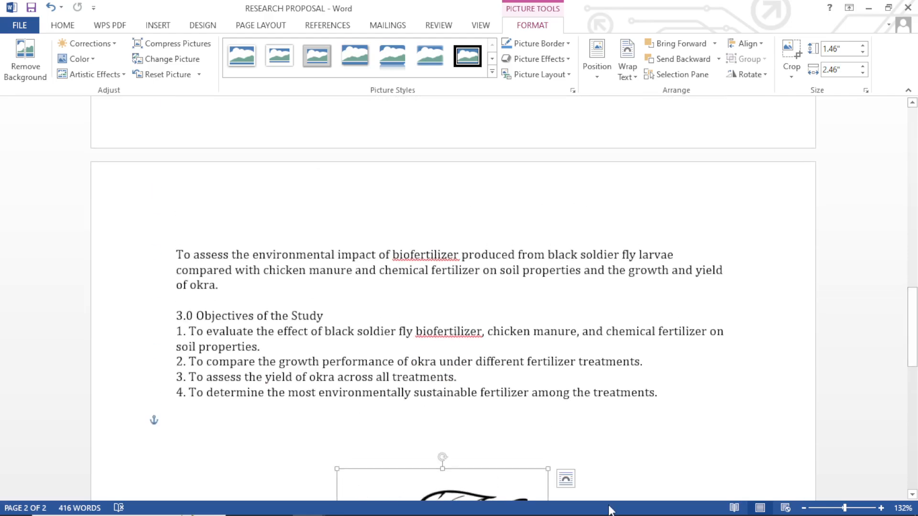
drag(486, 487, 475, 374)
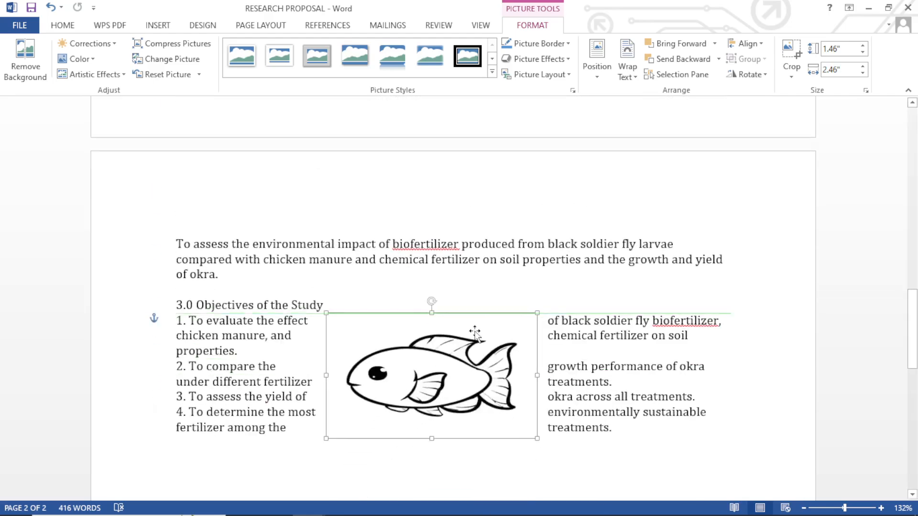
drag(429, 439, 428, 479)
drag(423, 372, 616, 182)
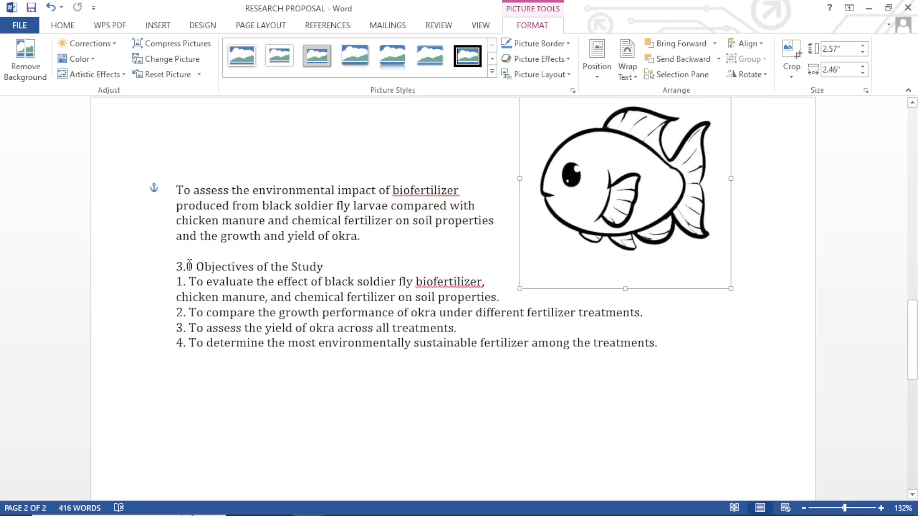
Insert eleven blank lines above the 3.0 Objectives of the Study heading
click(174, 268)
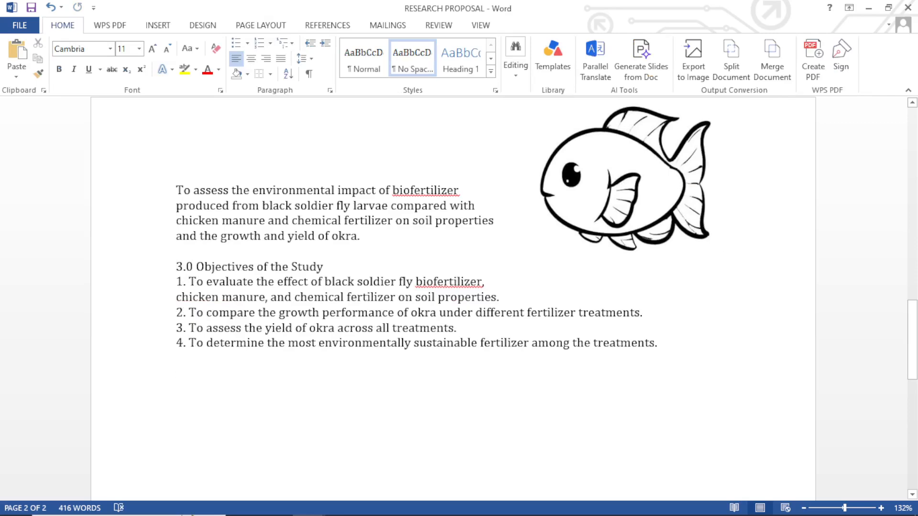
key(Return)
key(Return)
key(Return)
key(Return)
key(Return)
key(Return)
key(Return)
key(Return)
key(Return)
key(Return)
key(Return)
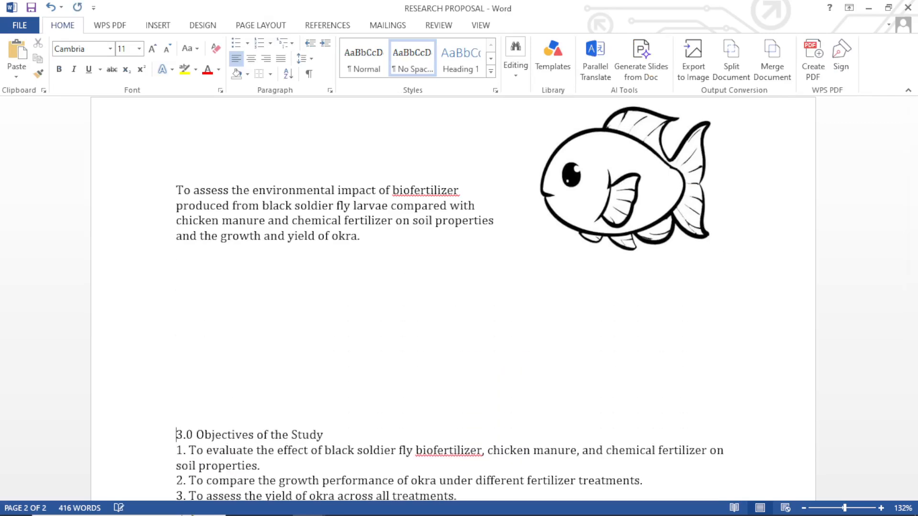
Move the fish picture into the gap above 3.0 Objectives of the Study and push that heading one line down below it
drag(639, 194, 375, 330)
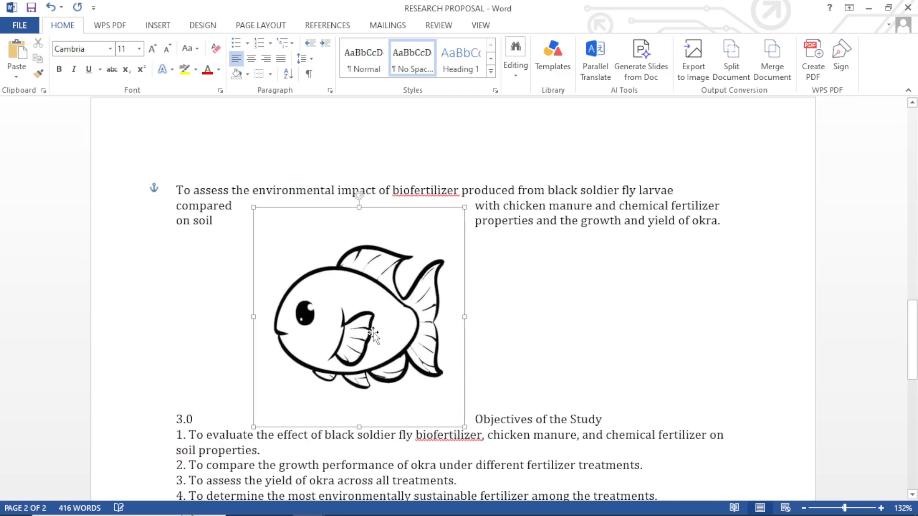
click(171, 423)
key(Return)
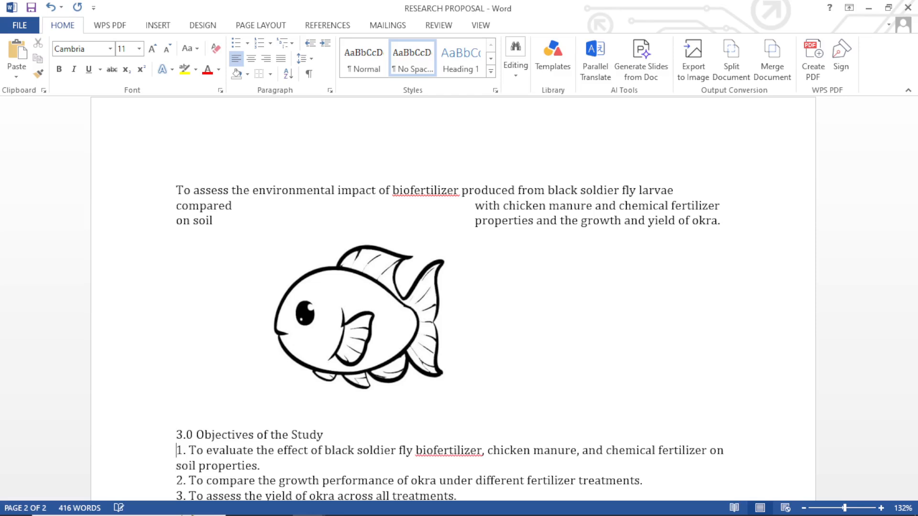
Insert four blank lines above the 3.0 Objectives of the Study heading and move the fish picture down clear of the paragraph above it
key(Down)
key(Down)
key(Down)
key(Down)
key(Down)
key(Down)
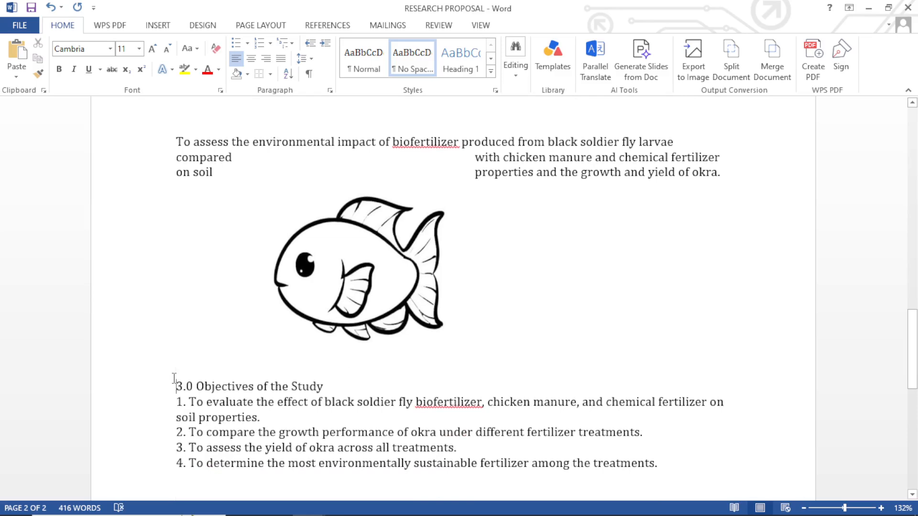
key(Return)
key(Return)
key(Return)
key(Return)
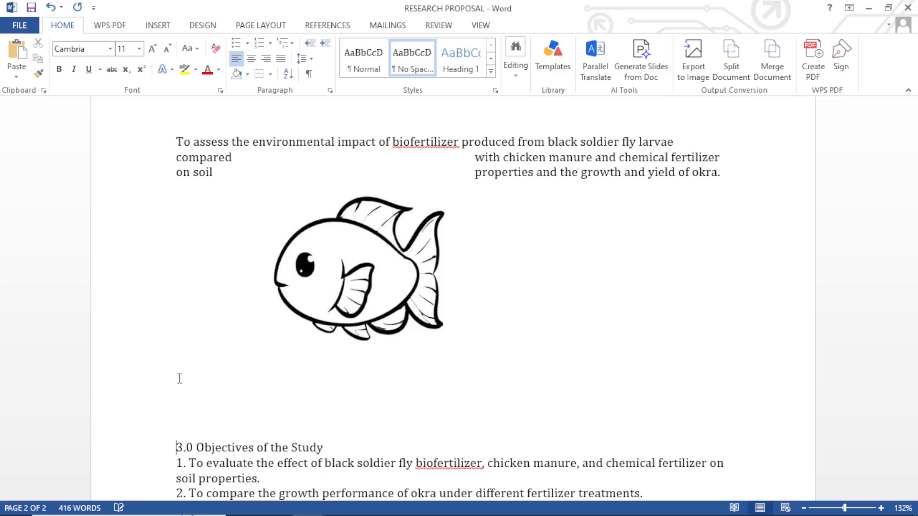
drag(367, 282, 391, 324)
click(606, 303)
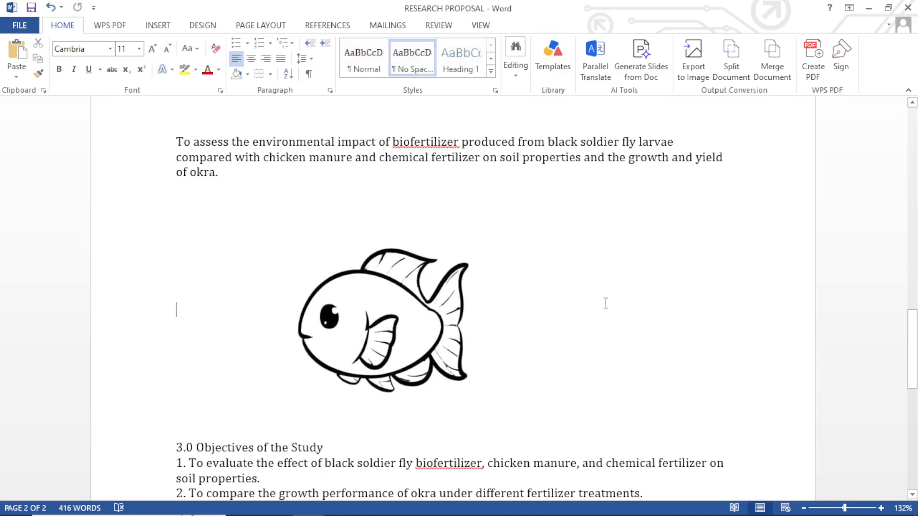
Look back through the document from the first introduction section down to the fish picture on page 2
key(Up)
key(Up)
key(Up)
key(Up)
key(Up)
key(Up)
key(Up)
key(Up)
key(Up)
key(Up)
key(Up)
key(Up)
key(Up)
key(Up)
key(Up)
key(Up)
key(Up)
key(Up)
key(Up)
key(Up)
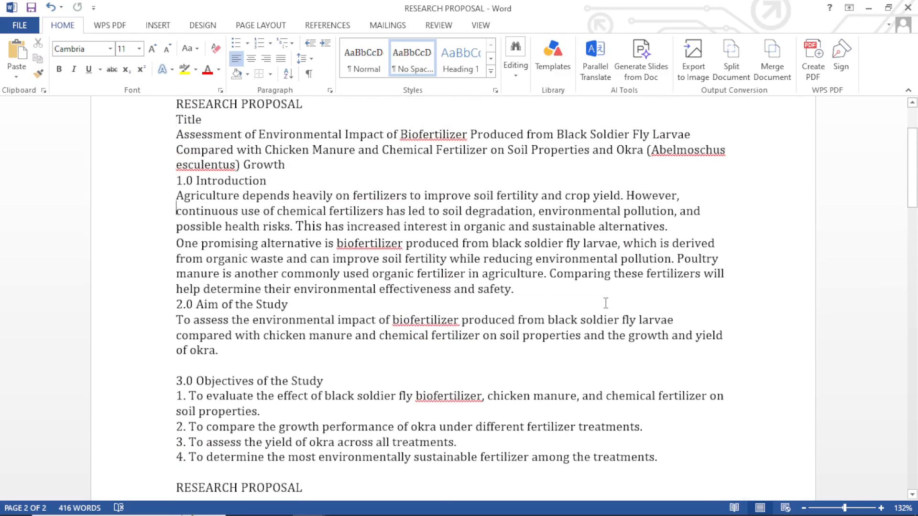
key(Down)
key(Down)
key(Down)
key(Down)
key(Down)
key(Down)
key(Down)
key(Down)
key(Down)
key(Down)
key(Down)
key(Down)
key(Down)
key(Down)
key(Down)
key(Down)
key(Down)
key(Down)
key(Down)
key(Down)
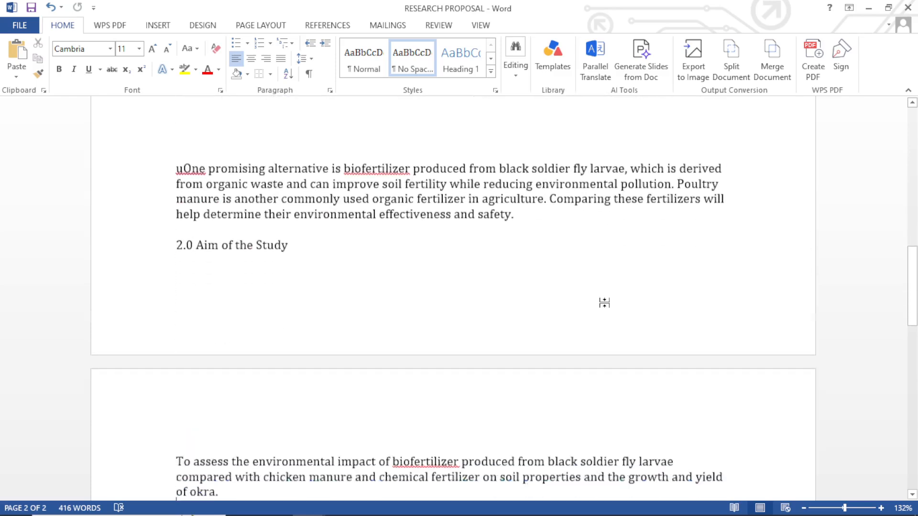
key(Down)
key(Down)
key(Down)
key(Down)
key(Down)
key(Down)
key(Down)
key(Down)
key(Down)
key(Down)
key(Down)
key(Down)
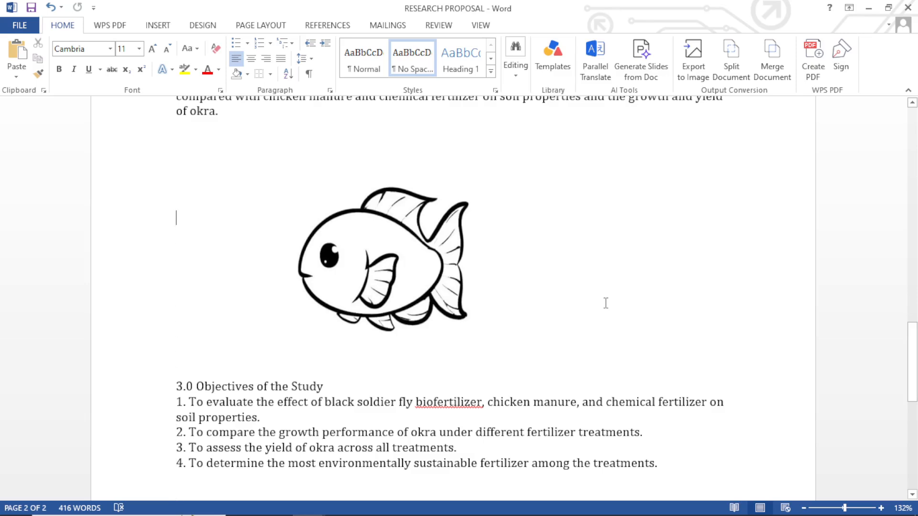
Move the fish picture up to page 1, between the title text and the 1.0 Introduction paragraph of the second proposal copy
click(400, 273)
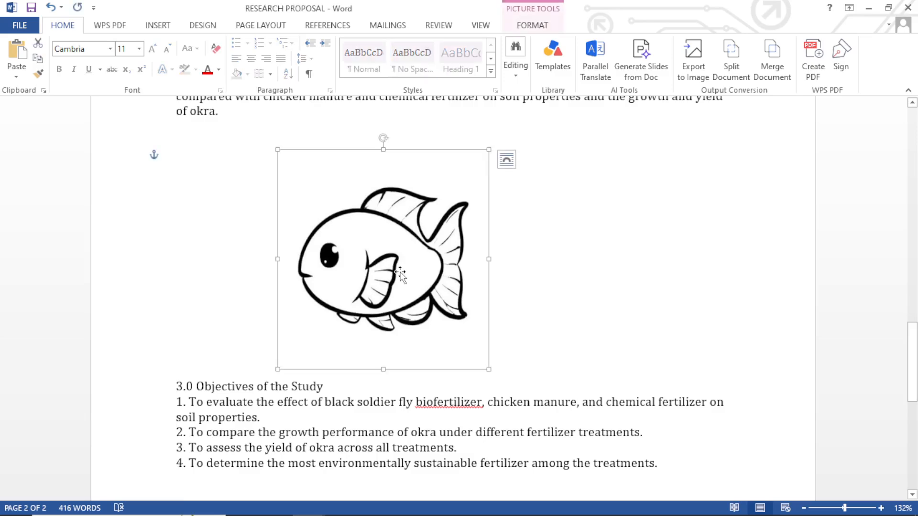
drag(413, 218, 404, 139)
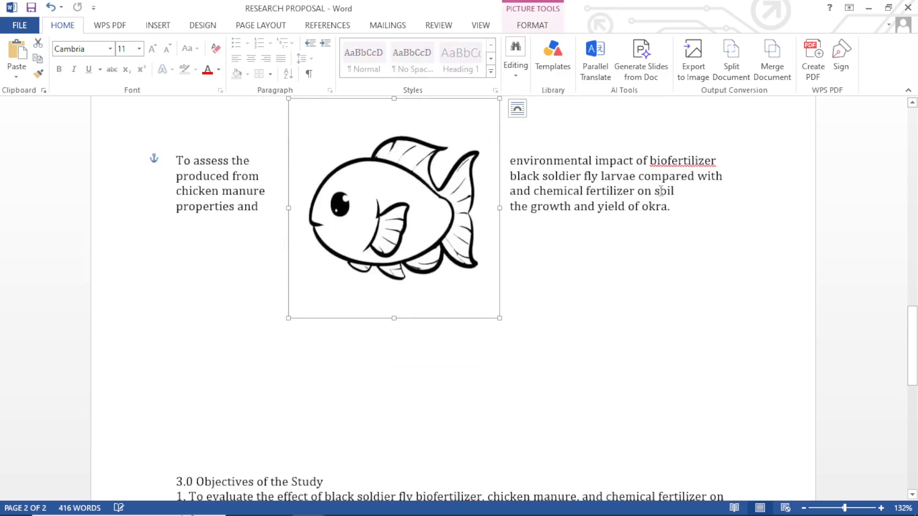
click(912, 103)
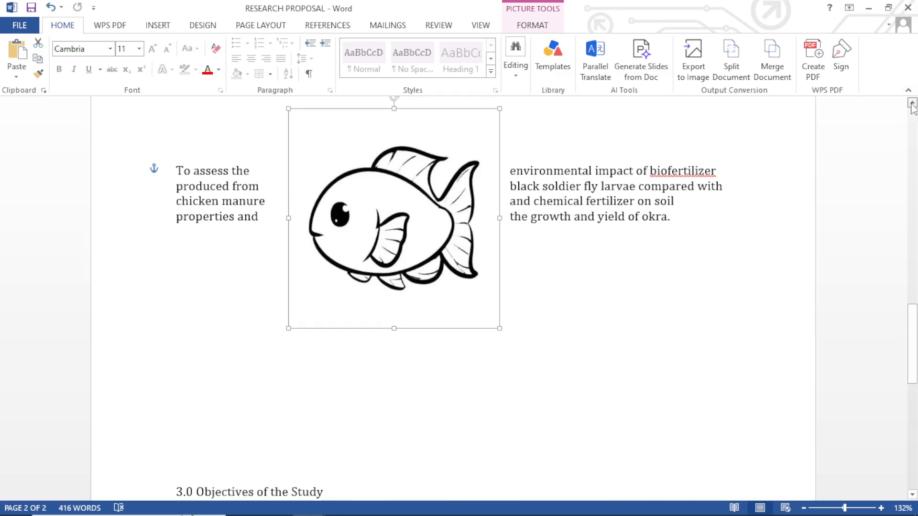
scroll(912, 103, up, 5)
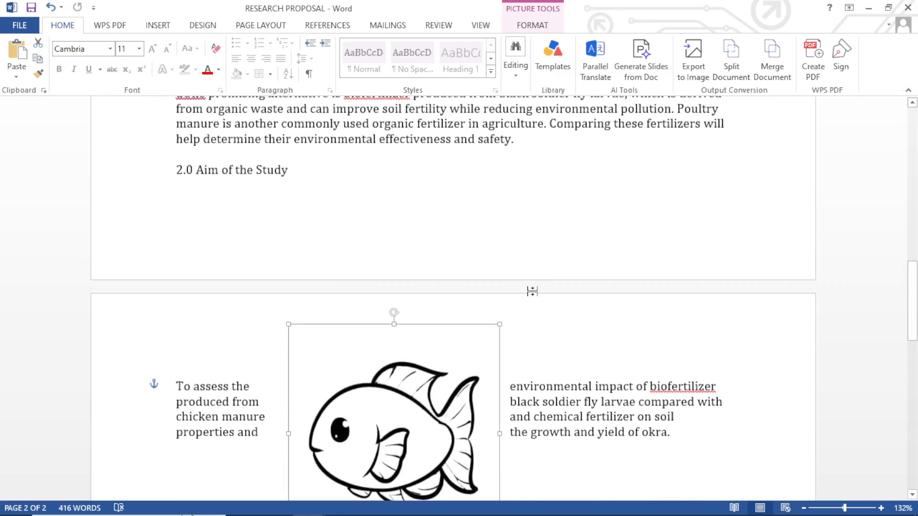
drag(377, 421, 440, 130)
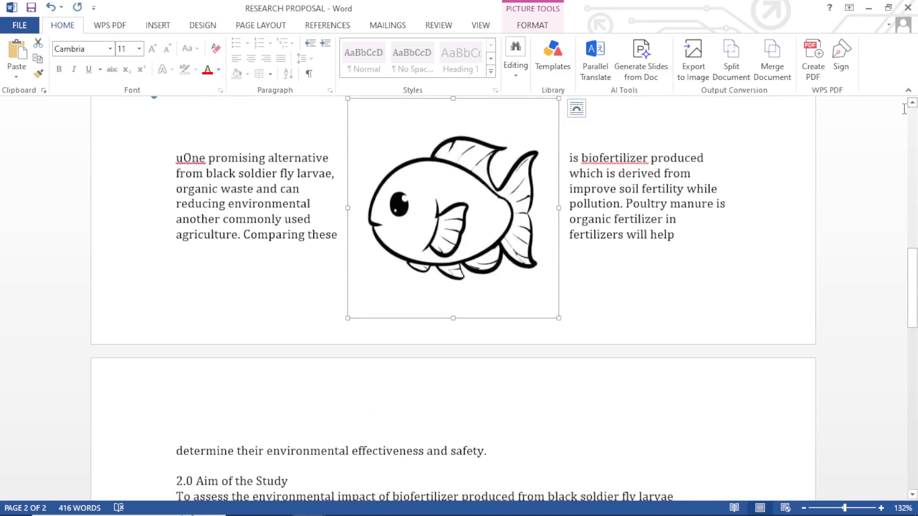
scroll(910, 109, up, 2)
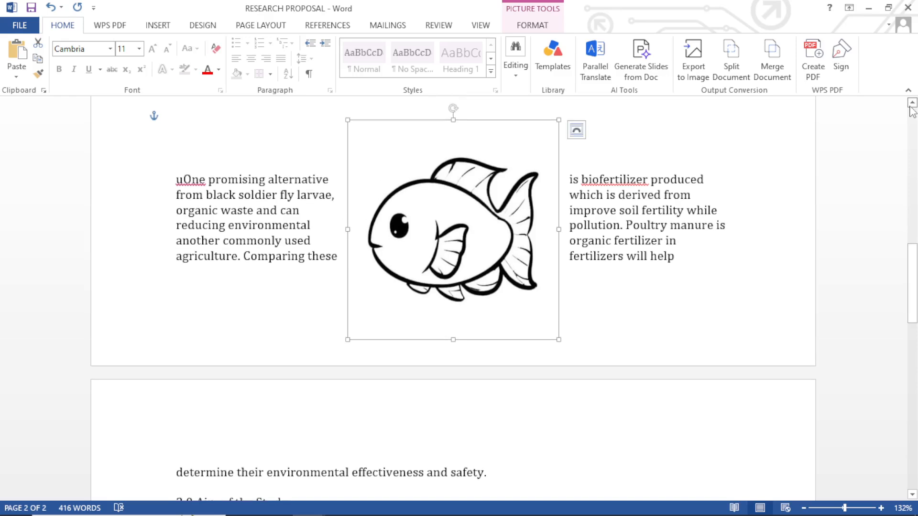
scroll(911, 111, up, 3)
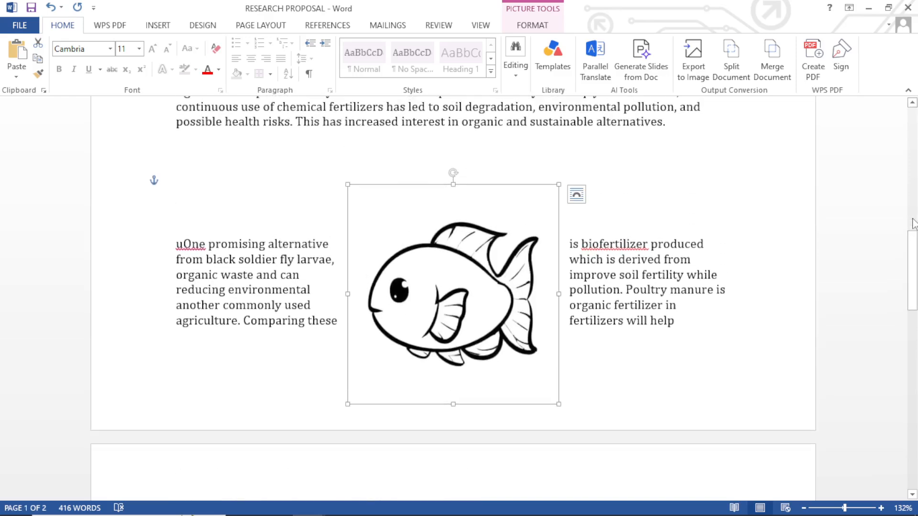
click(914, 258)
drag(914, 258, 914, 227)
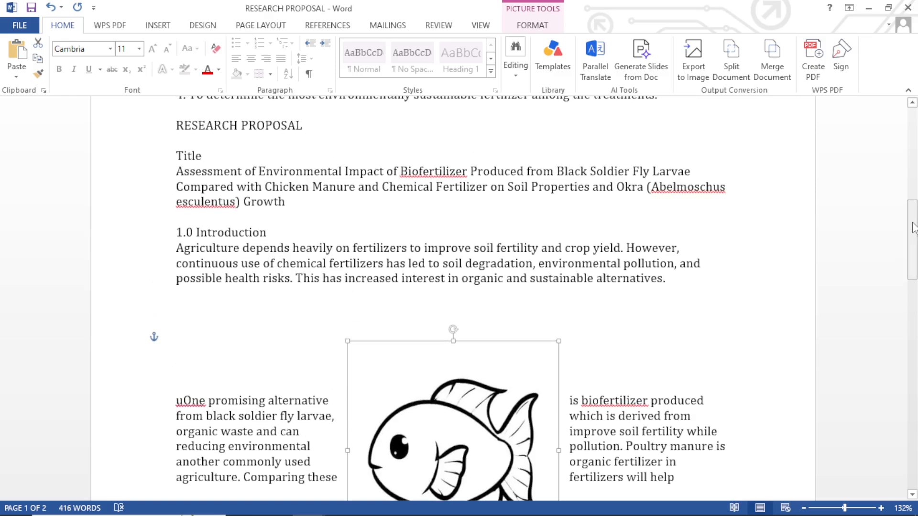
drag(450, 439, 440, 269)
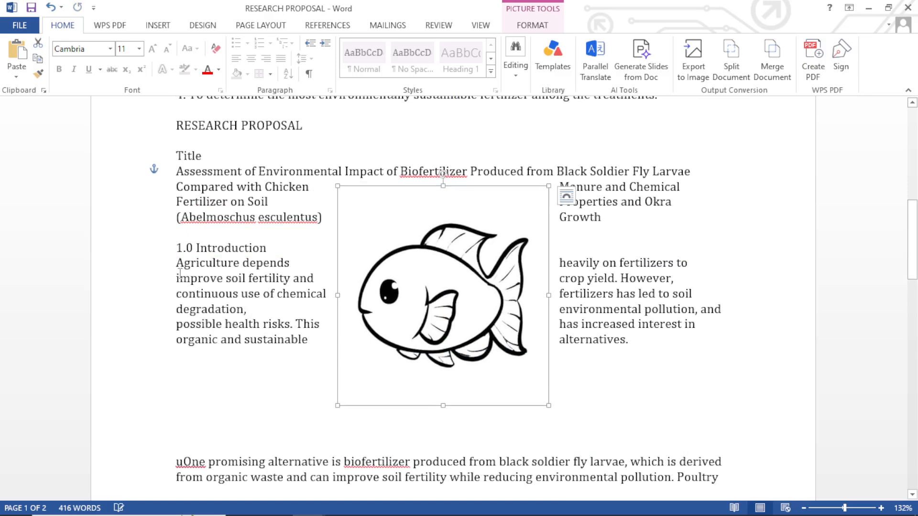
Insert fifteen blank lines above the 1.0 Introduction heading beside the fish picture
click(171, 249)
key(Return)
key(Return)
key(Return)
key(Return)
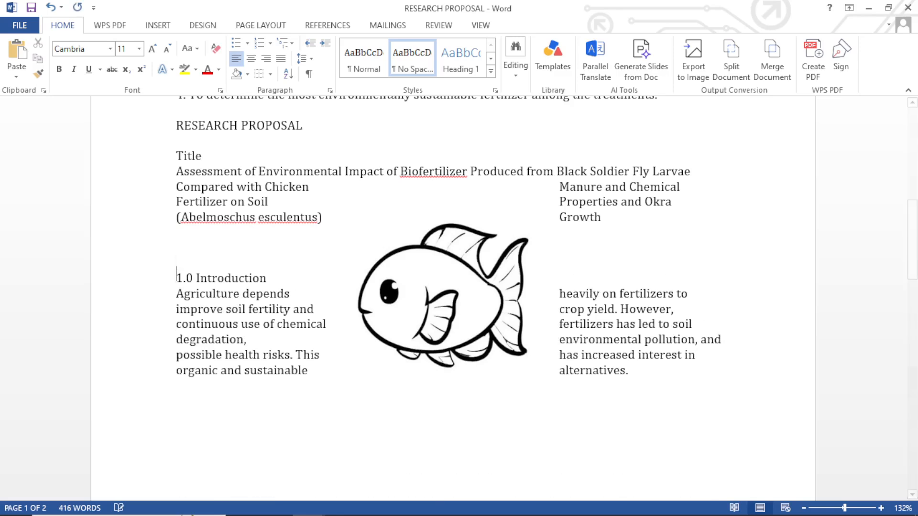
key(Return)
key(Return)
key(Return)
key(Return)
key(Return)
key(Return)
key(Return)
key(Return)
key(Return)
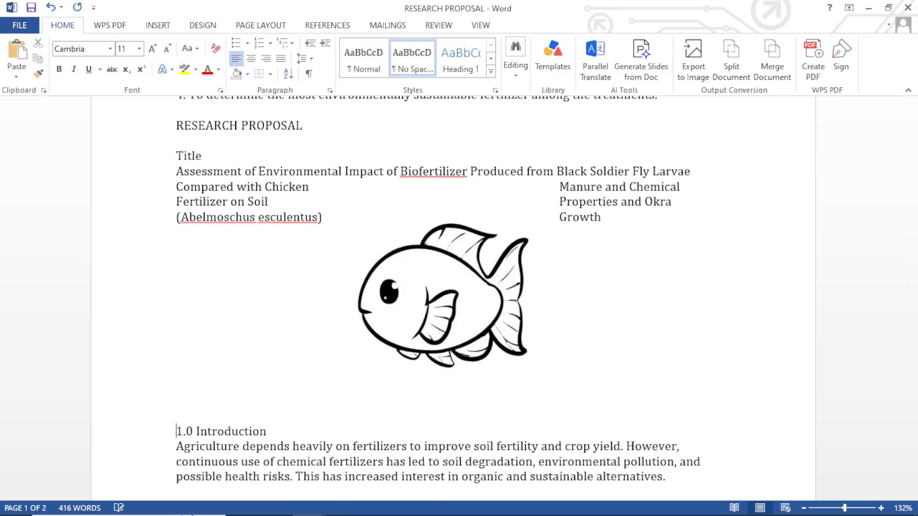
key(Return)
key(Return)
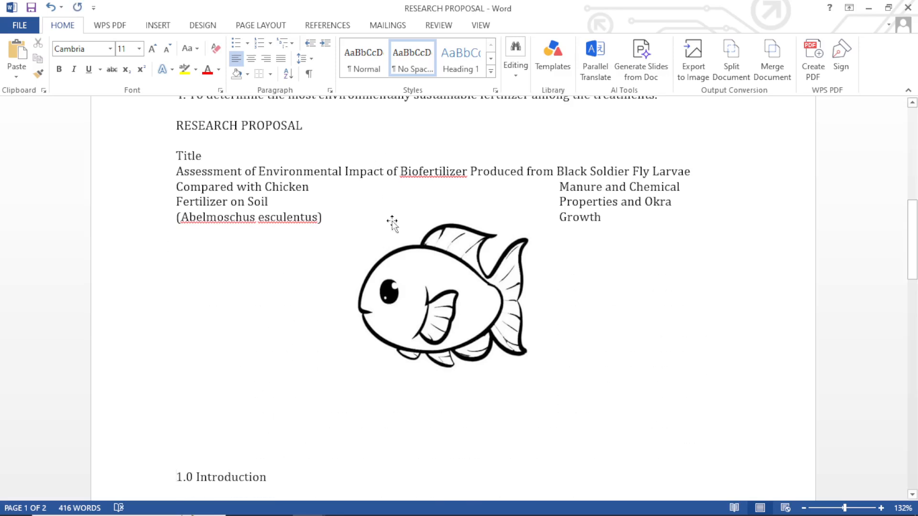
Move the fish picture into the gap below the title text and push the 1.0 Introduction heading onto page 2 with "tu" before it
drag(402, 241, 374, 287)
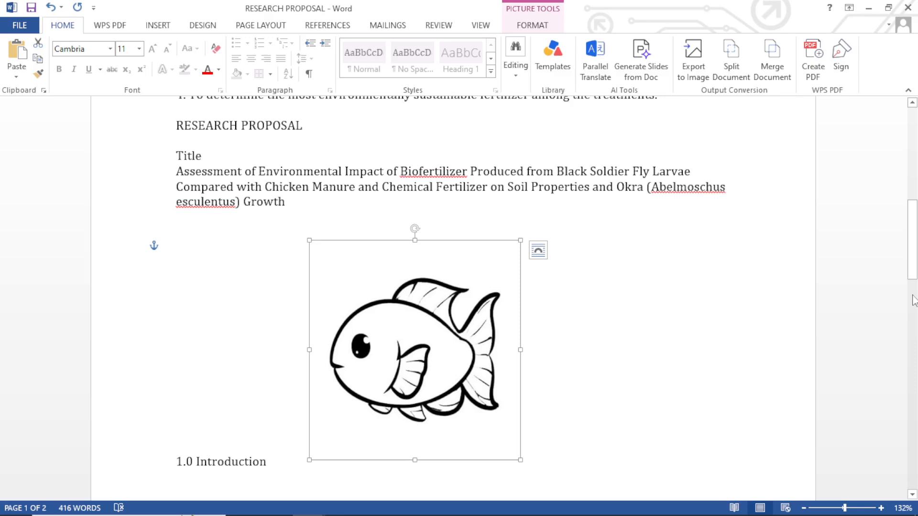
drag(913, 277, 914, 329)
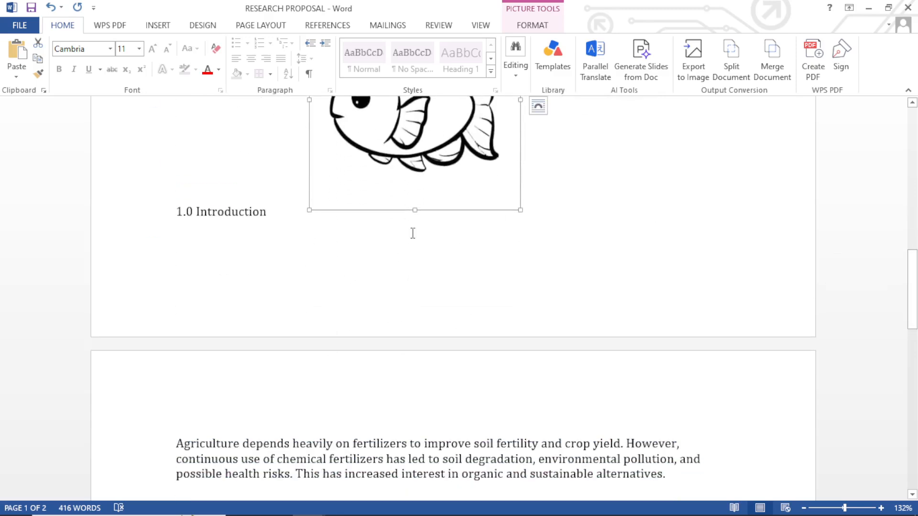
click(174, 211)
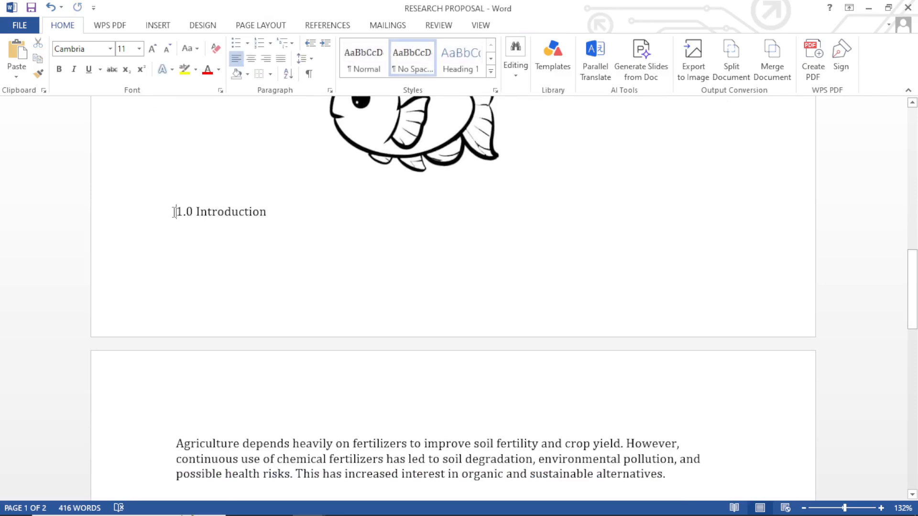
key(Return)
key(Return)
key(Return)
text(tu)
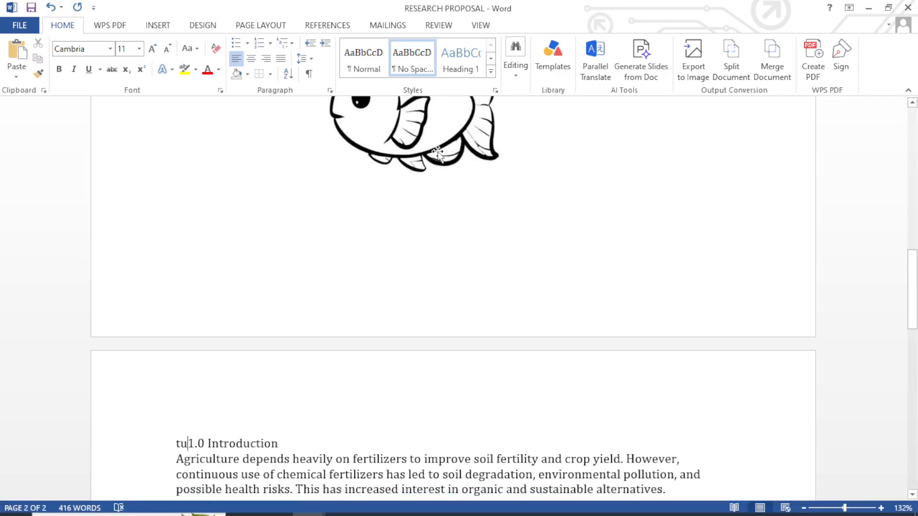
Insert ten blank lines above the first 1.0 Introduction heading of the document and enter "u" in front of it
key(Up)
key(Up)
key(Up)
key(Up)
key(Up)
key(Up)
key(Up)
key(Up)
key(Up)
key(Up)
key(Up)
key(Up)
key(Up)
key(Up)
key(Up)
key(Up)
key(Up)
key(Up)
key(Up)
key(Up)
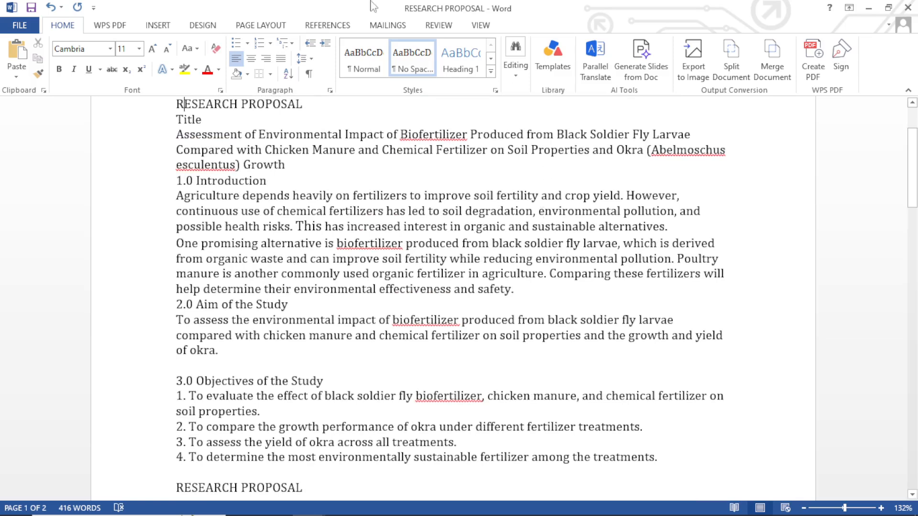
click(154, 29)
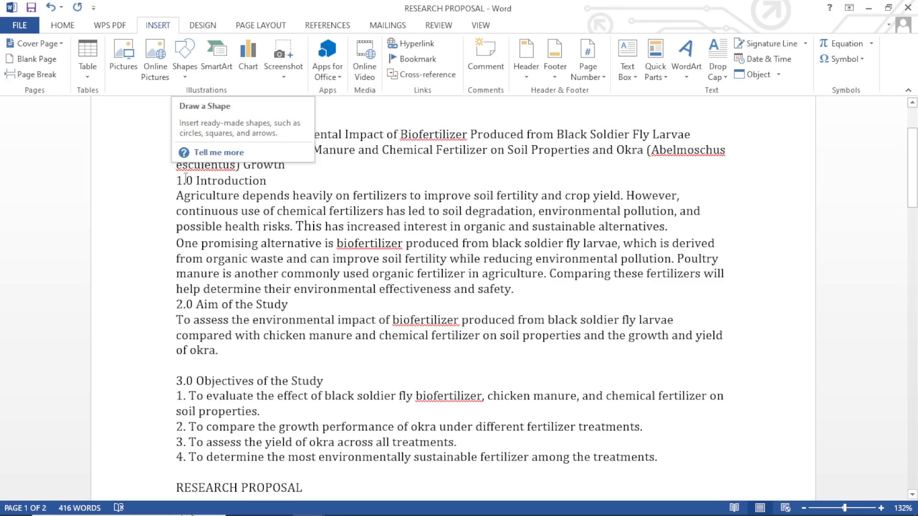
key(Return)
key(Return)
key(Return)
key(Return)
key(Return)
key(Return)
key(Return)
key(Return)
key(Return)
key(Return)
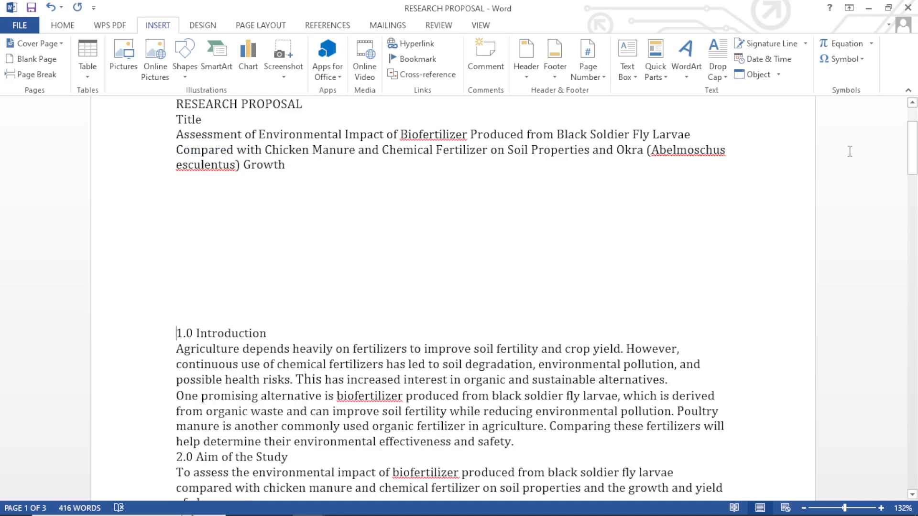
text(u)
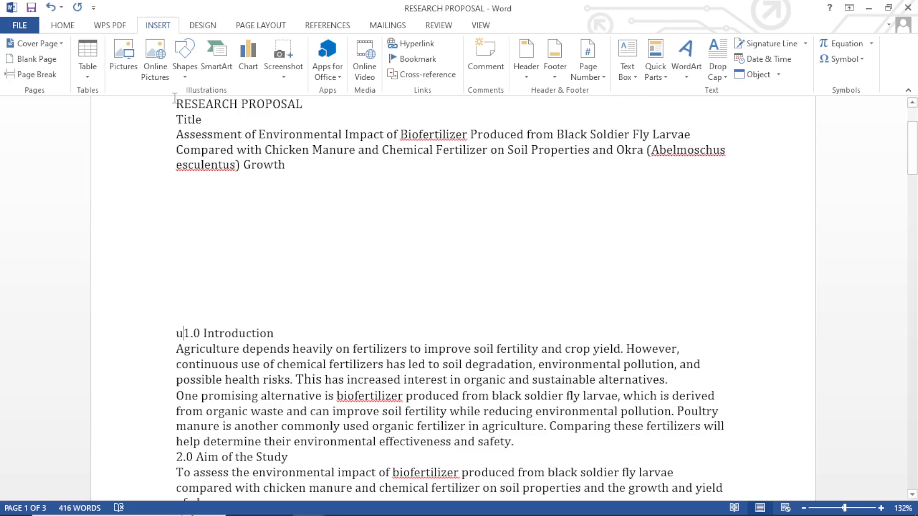
Draw an isosceles triangle about 1.62" high and 2.11" wide and centre it in the gap above the first 1.0 Introduction heading
click(184, 77)
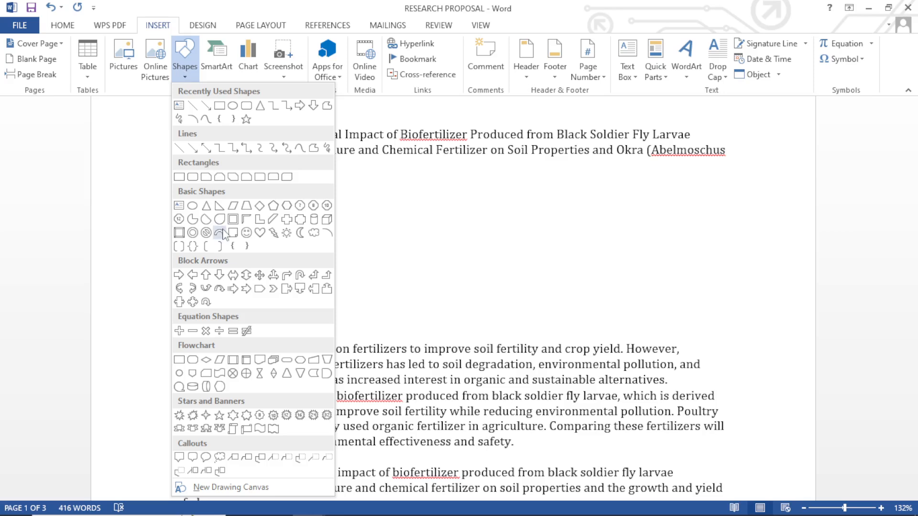
click(260, 106)
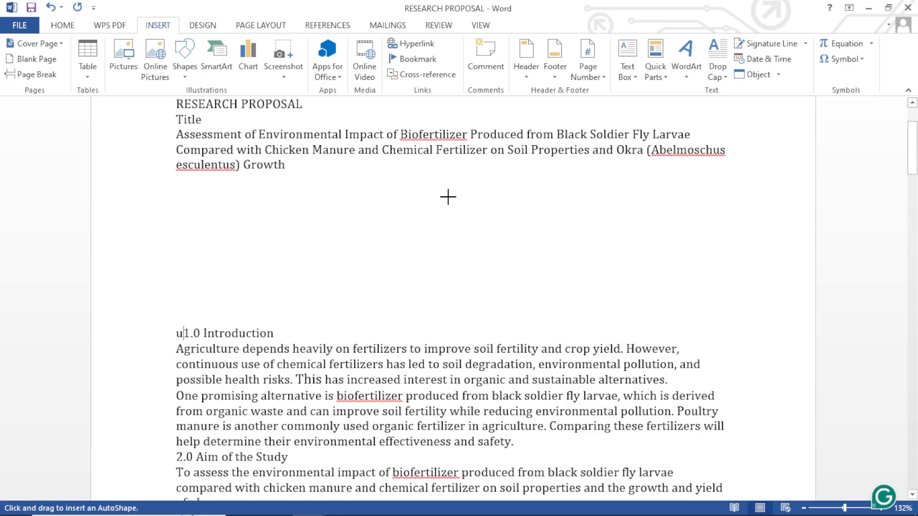
mouse_move(392, 191)
mouse_down()
mouse_move(484, 289)
mouse_move(514, 297)
mouse_up()
mouse_move(577, 316)
mouse_down()
mouse_move(588, 319)
mouse_move(574, 332)
mouse_up()
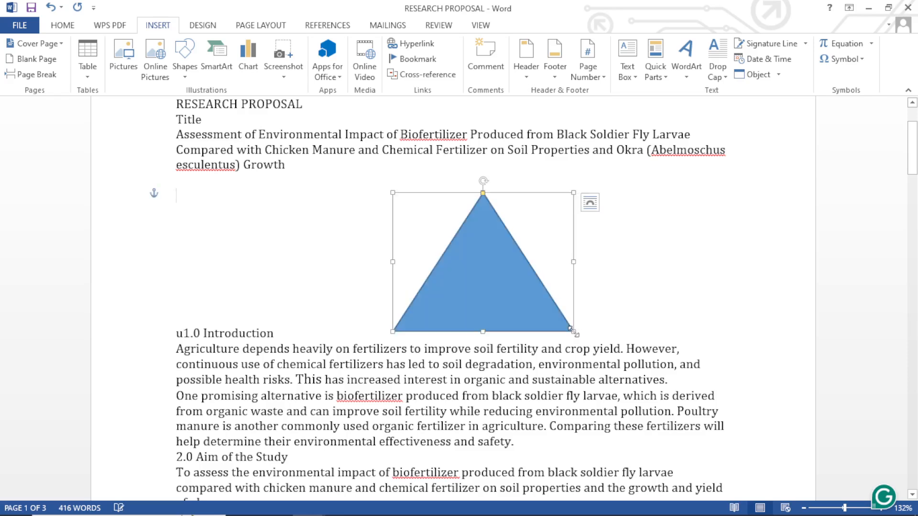
drag(479, 285, 411, 277)
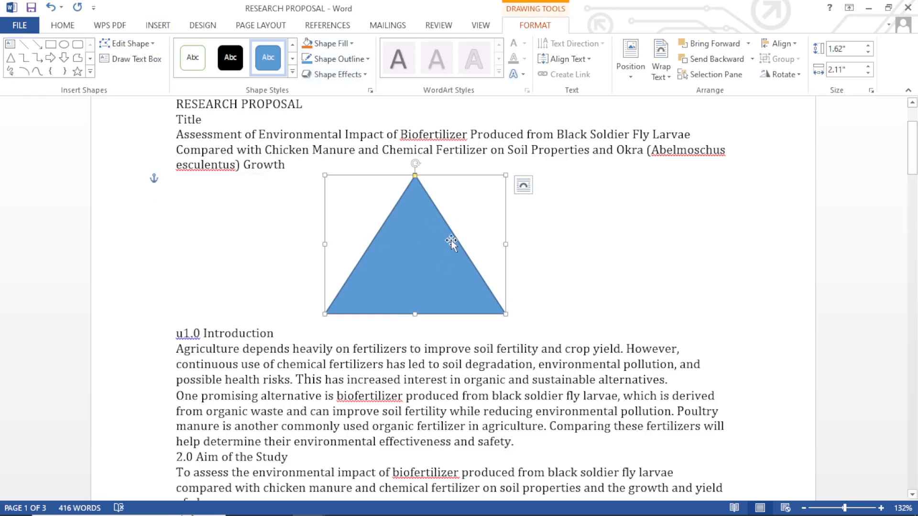
Remove the triangle's fill and set its outline color to black
click(352, 43)
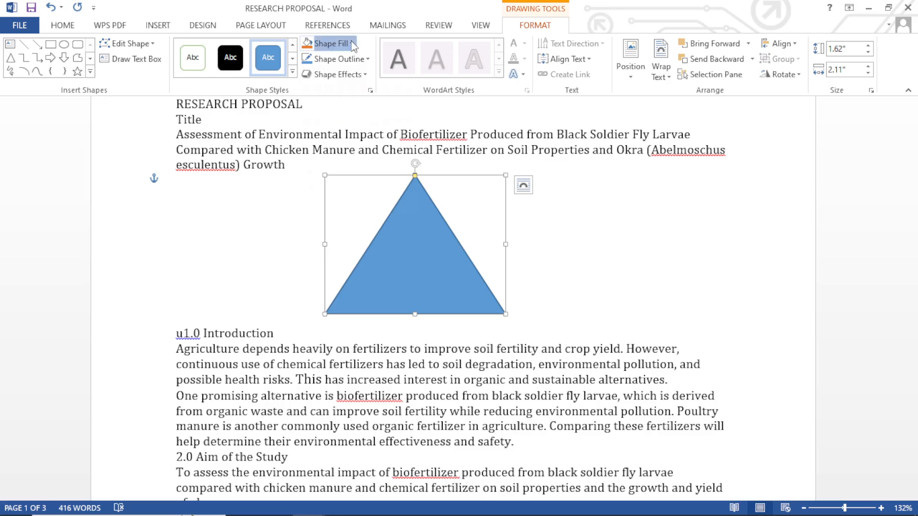
click(333, 160)
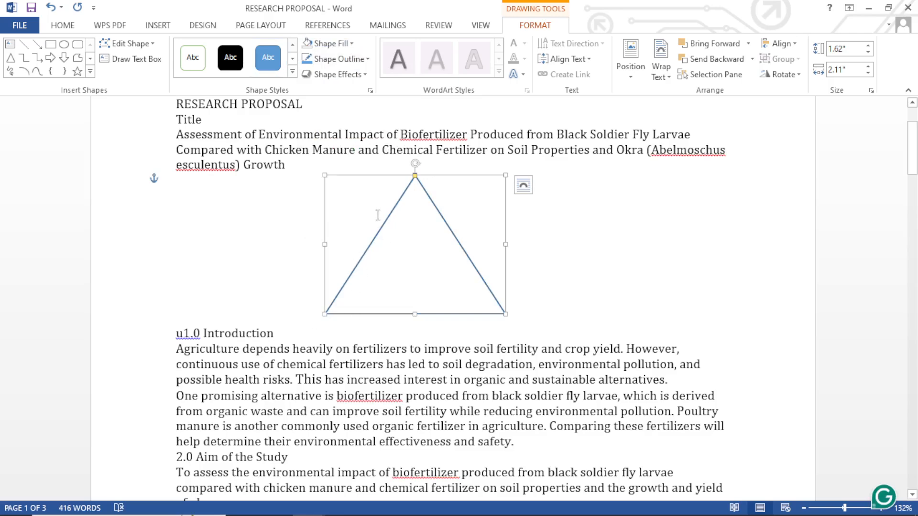
click(372, 59)
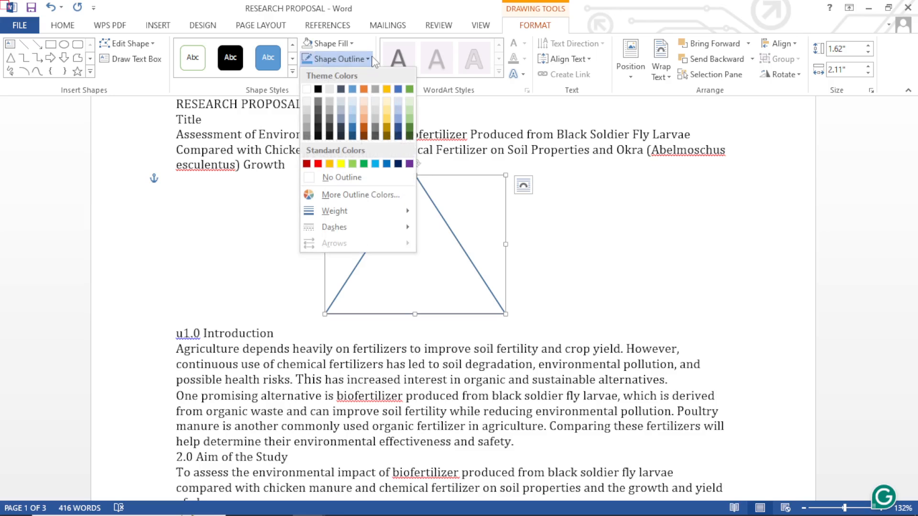
click(318, 89)
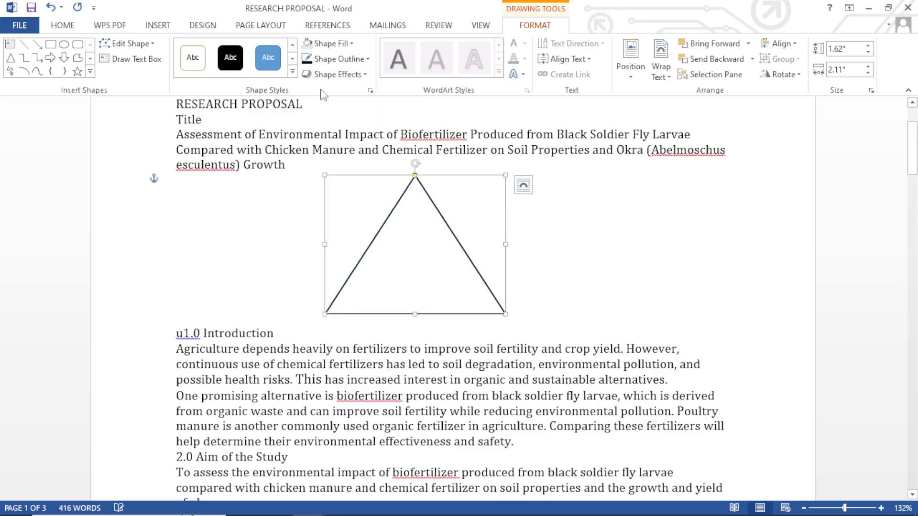
Reapply black to the triangle's outline and try shadow and glow shape effects on it
click(368, 60)
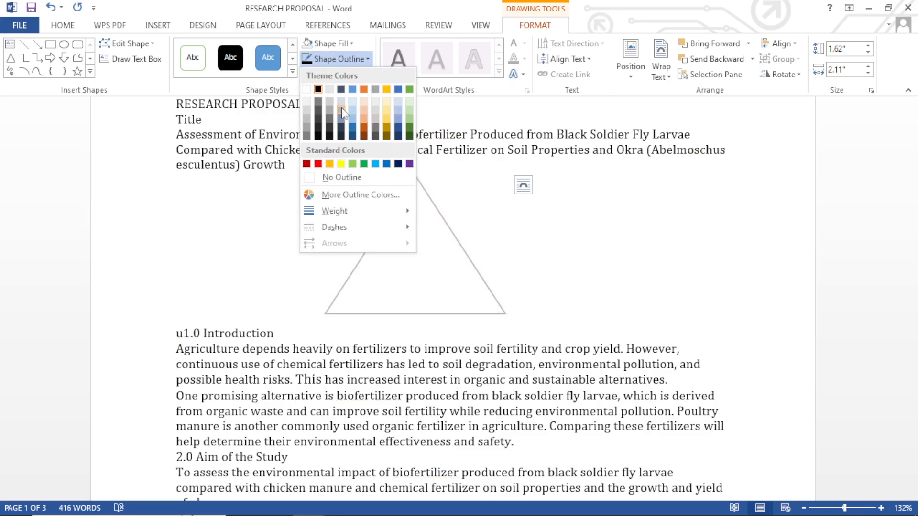
click(321, 92)
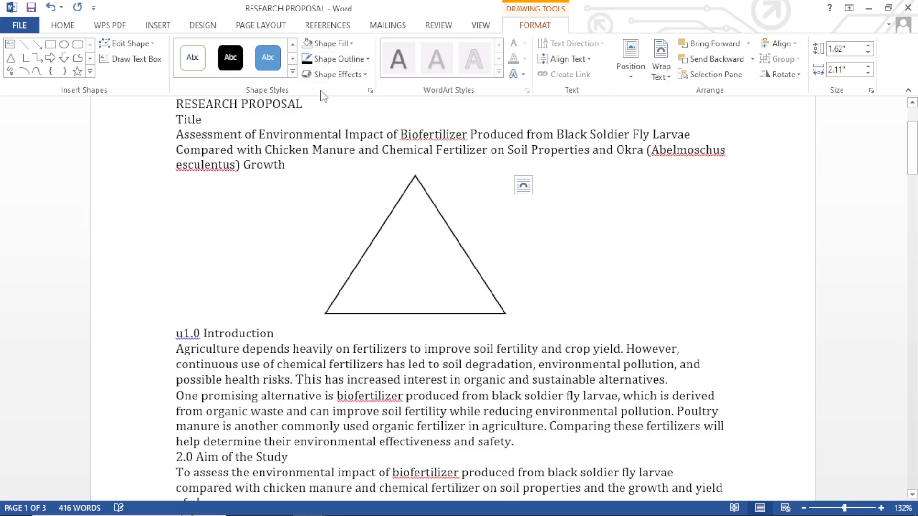
click(365, 75)
mouse_move(354, 115)
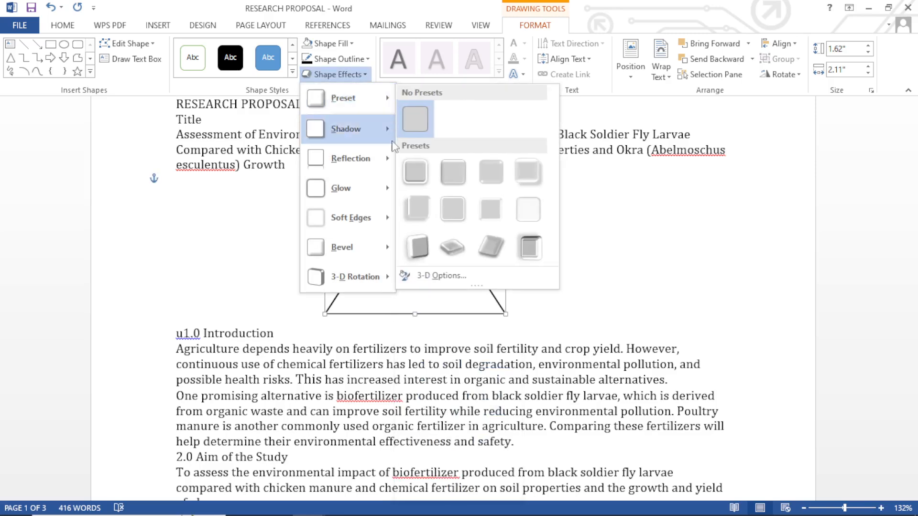
click(423, 221)
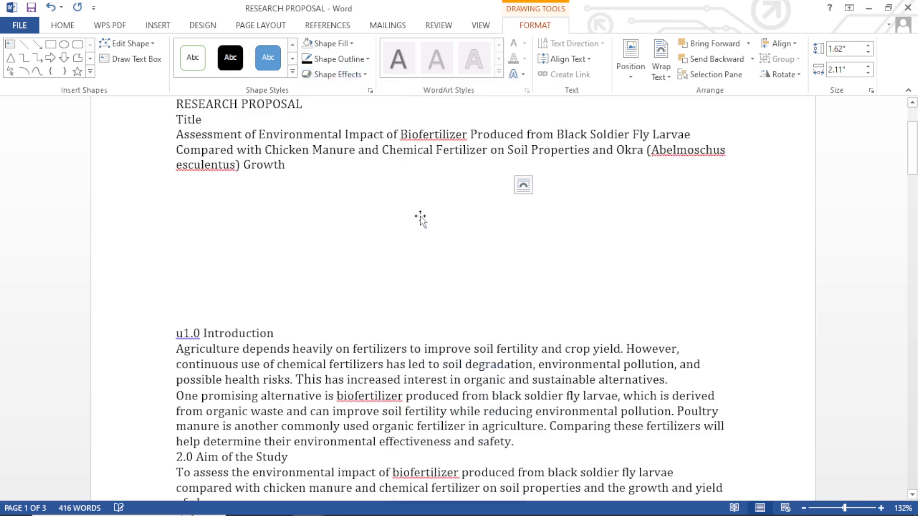
click(362, 78)
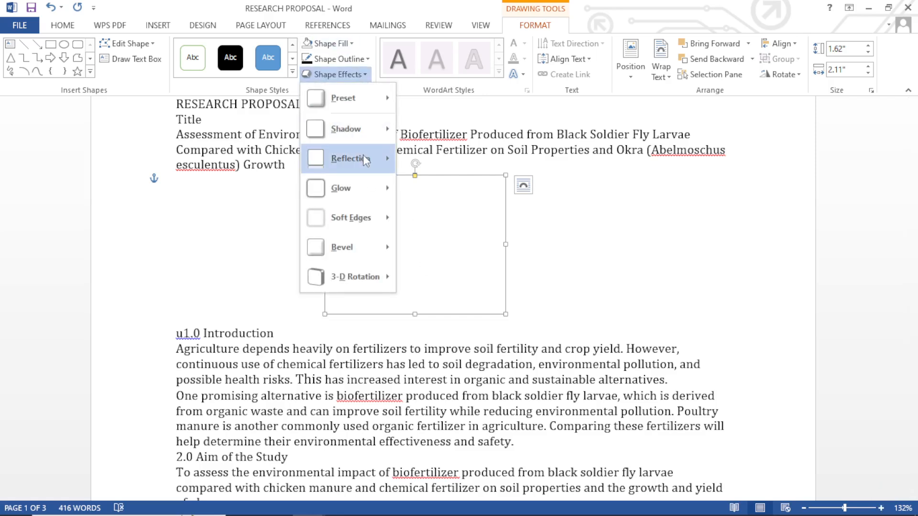
mouse_move(364, 156)
mouse_move(363, 188)
click(456, 301)
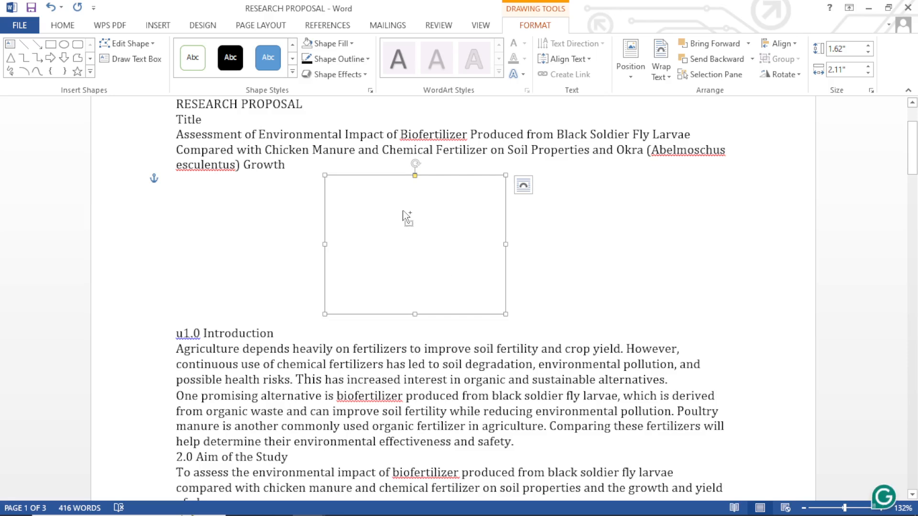
Undo the triangle's shape effects together with its outline and fill changes
key(ctrl+z)
key(ctrl+z)
key(ctrl)
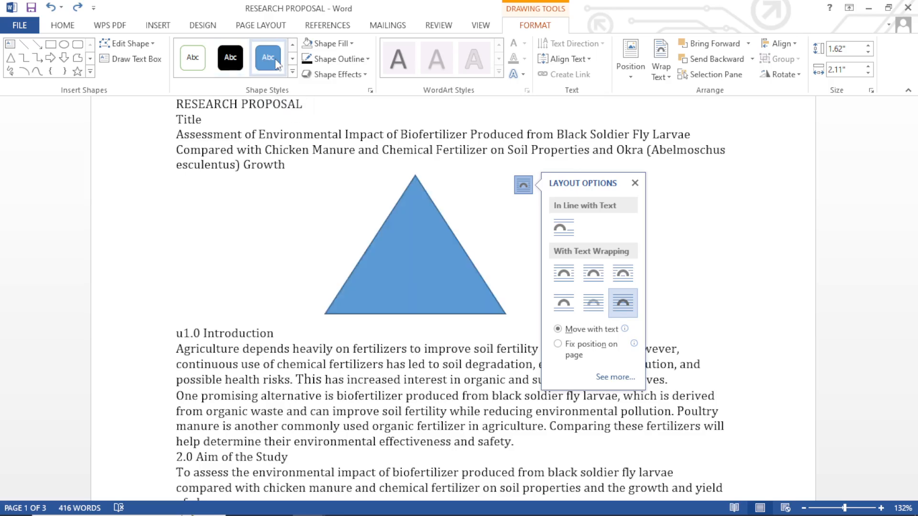
Apply the solid orange shape style from the third gallery row to the triangle and deselect it
click(292, 74)
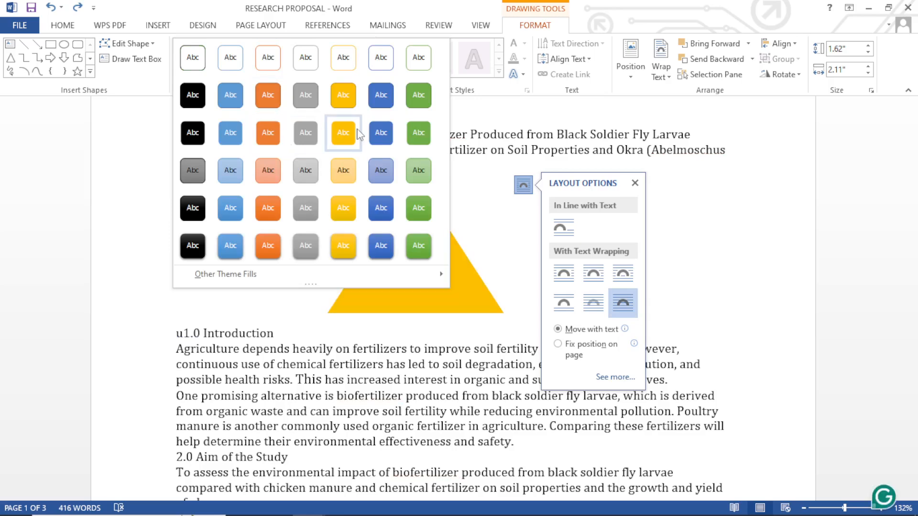
click(260, 133)
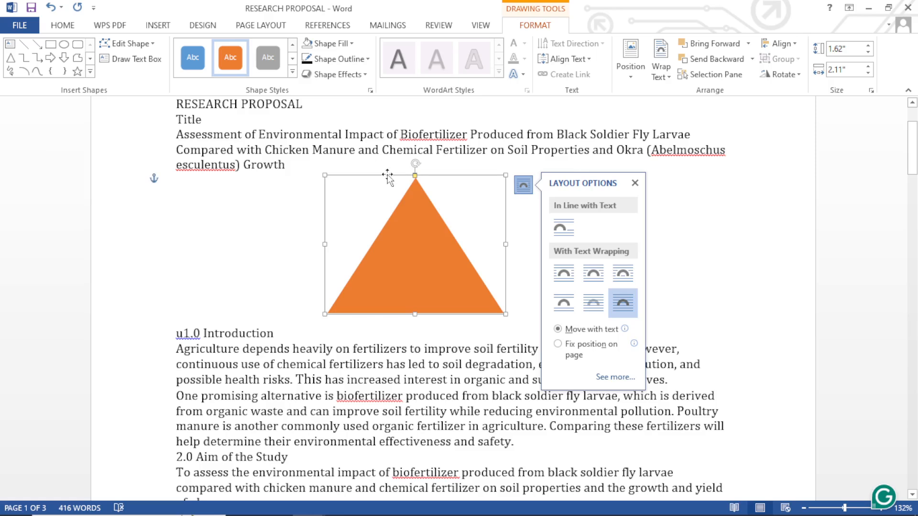
click(674, 229)
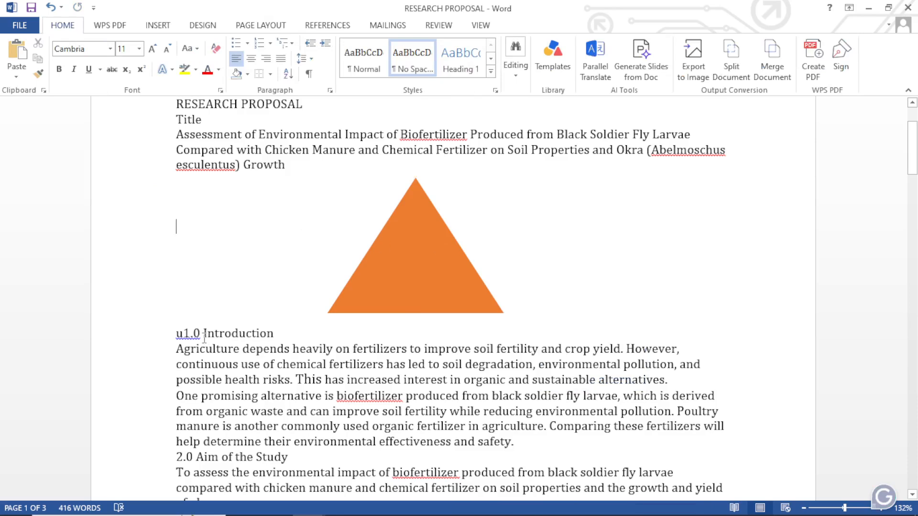
Insert a blank line above the u1.0 Introduction heading and look at the available SmartArt graphics without inserting one
click(177, 333)
key(Return)
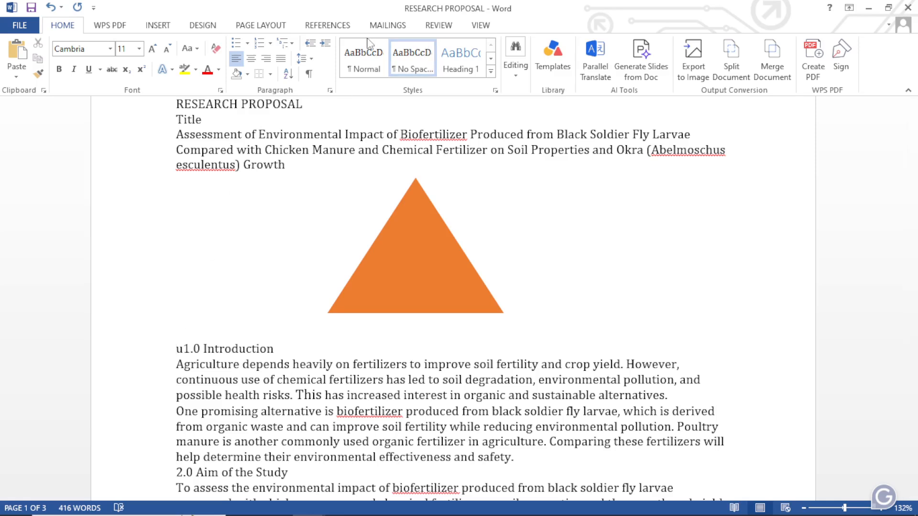
click(163, 28)
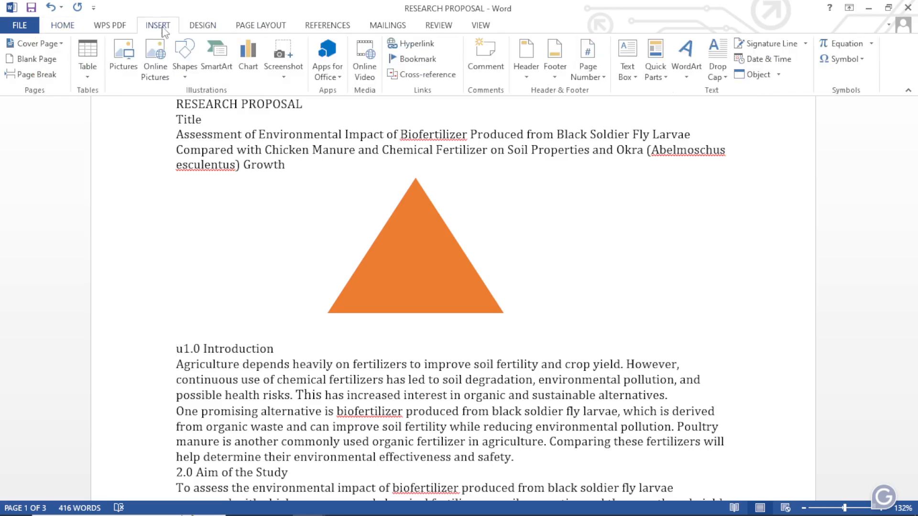
click(209, 59)
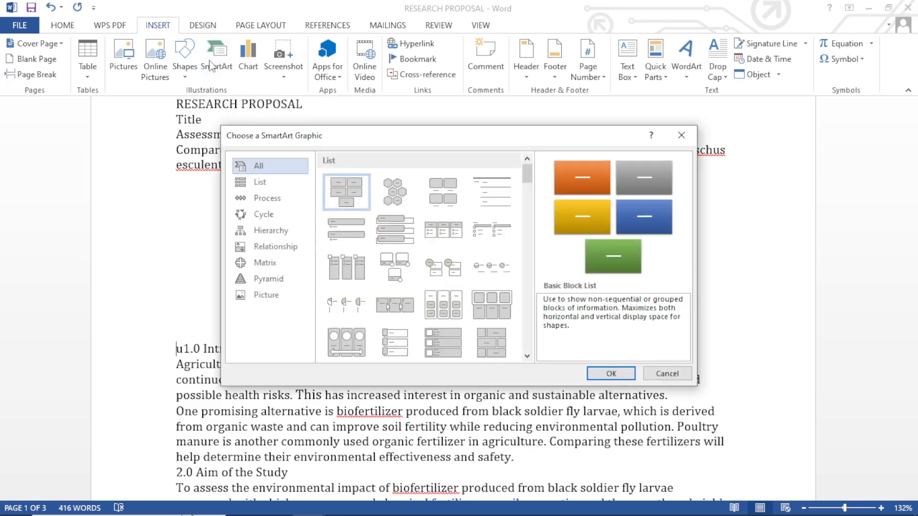
click(681, 137)
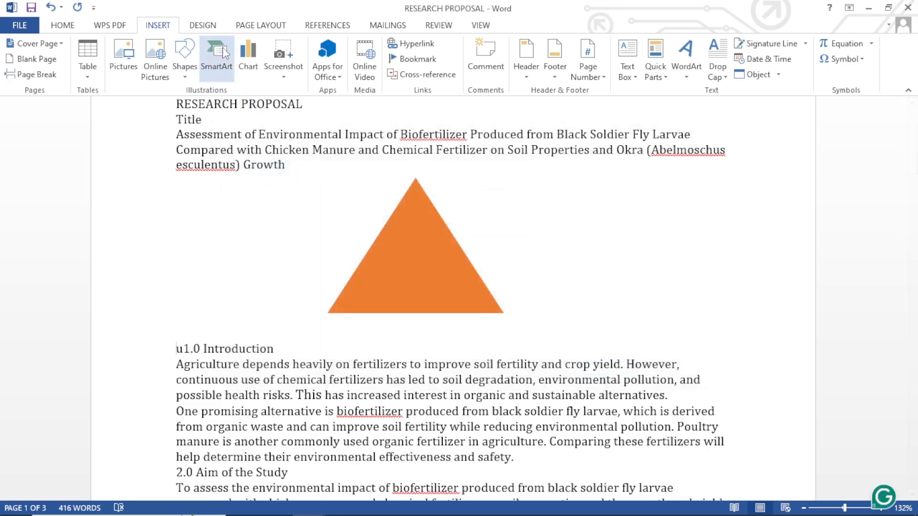
Insert a clustered column chart with the default data in front of the u1.0 Introduction heading
click(248, 53)
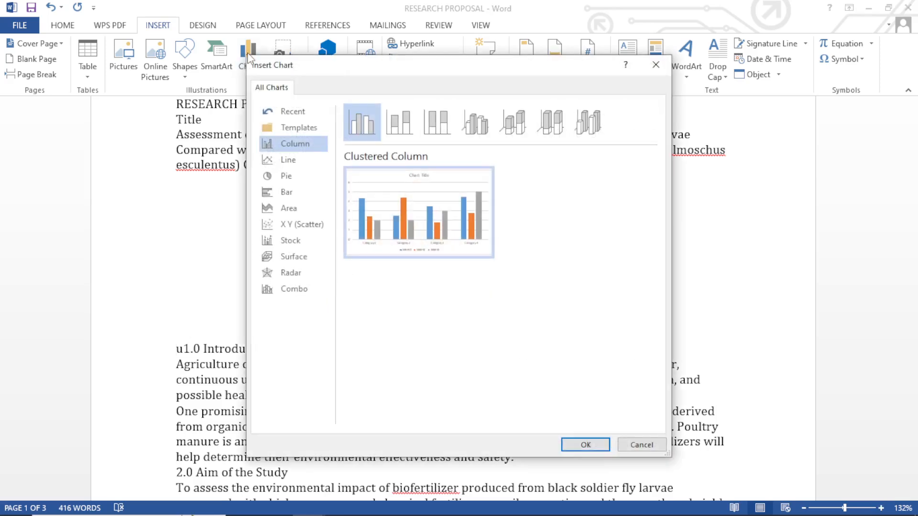
mouse_move(372, 205)
click(586, 445)
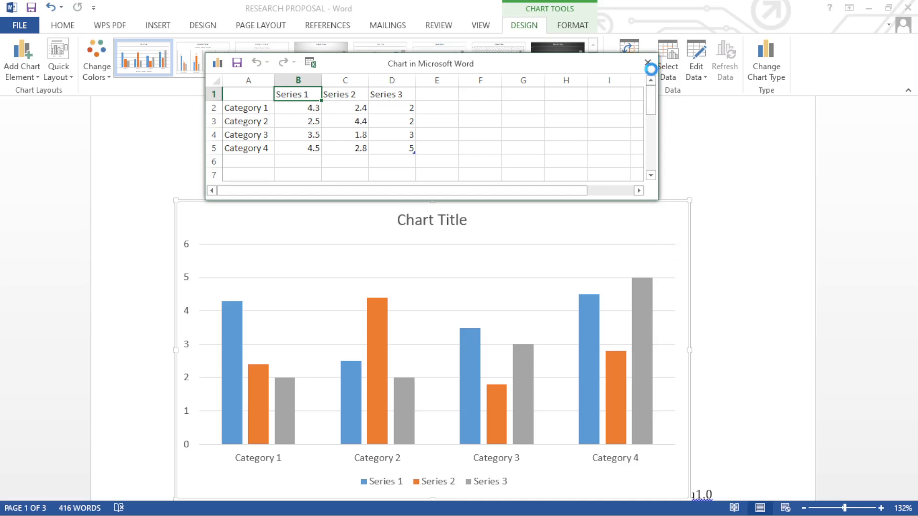
click(746, 195)
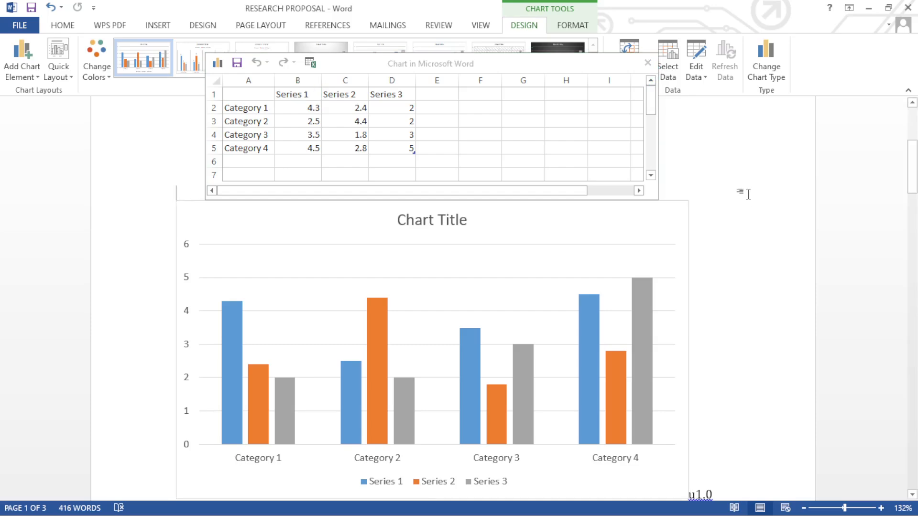
Try to close the chart's data sheet, and undo the chart and the blank line above the u1.0 Introduction heading
click(648, 64)
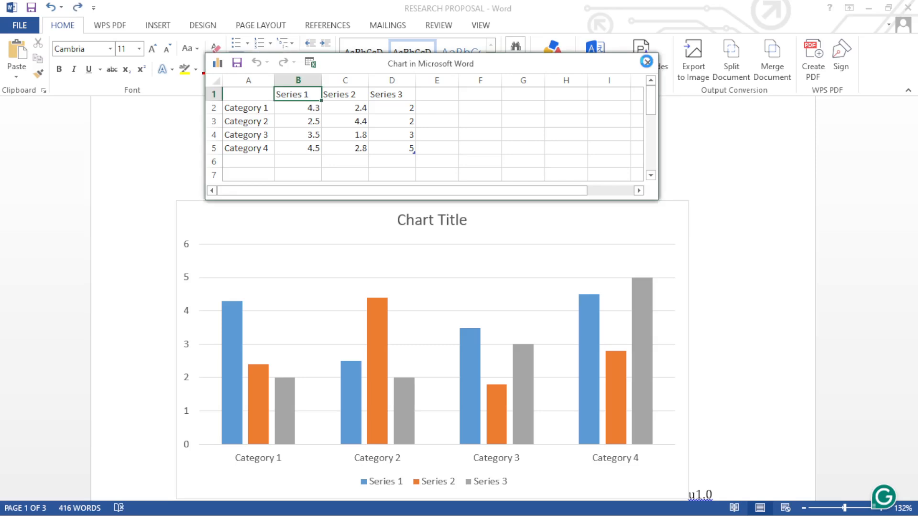
click(484, 12)
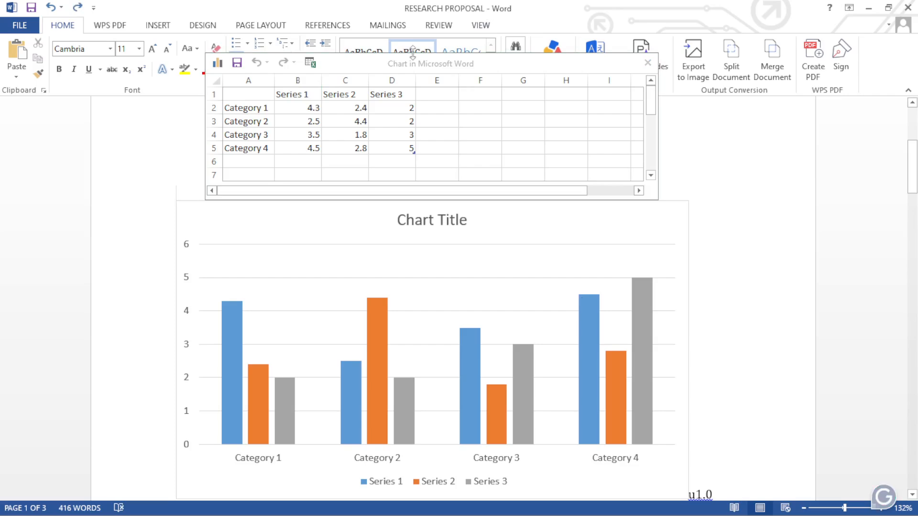
click(648, 66)
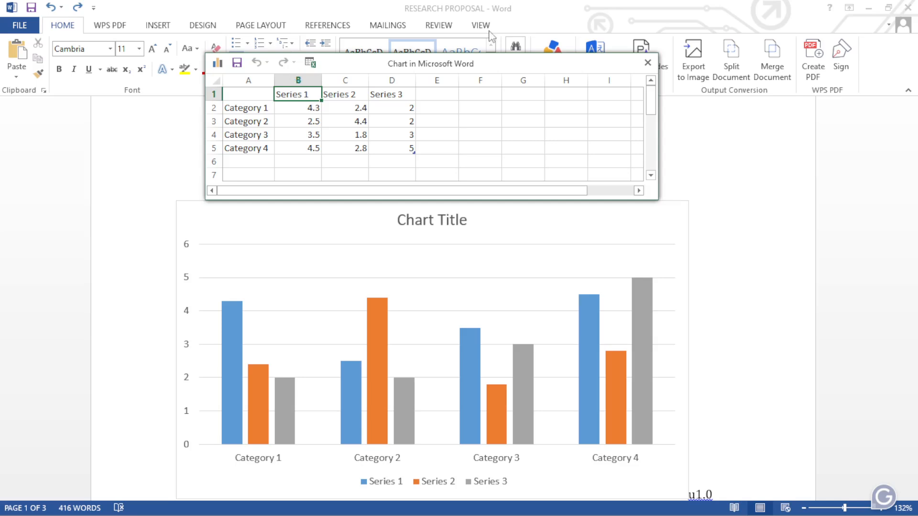
click(161, 27)
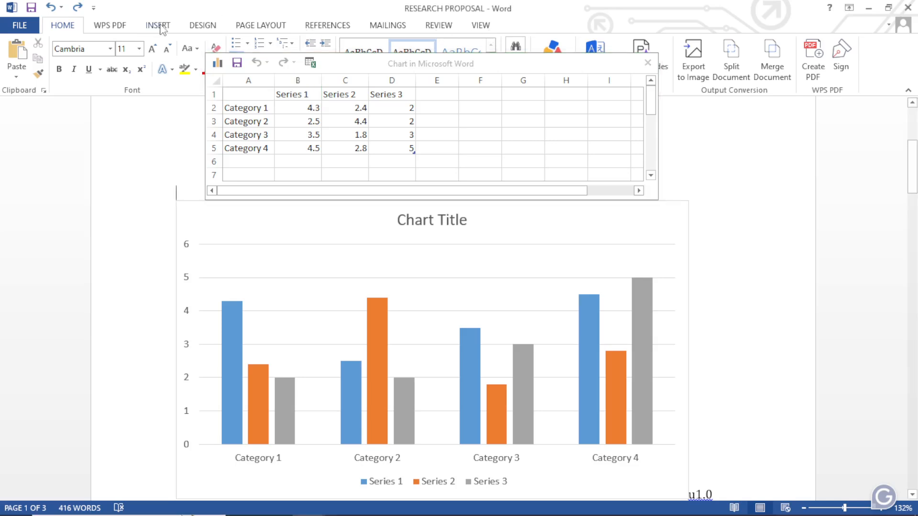
click(649, 63)
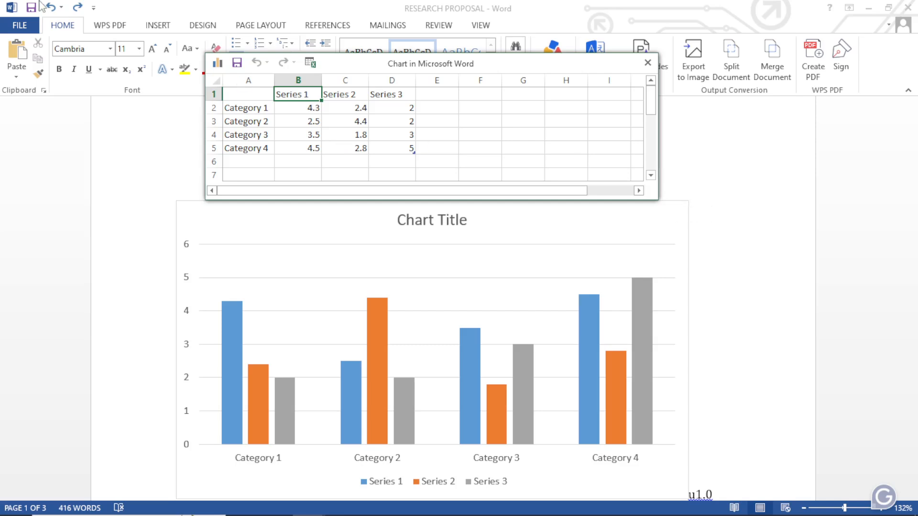
click(52, 11)
click(52, 12)
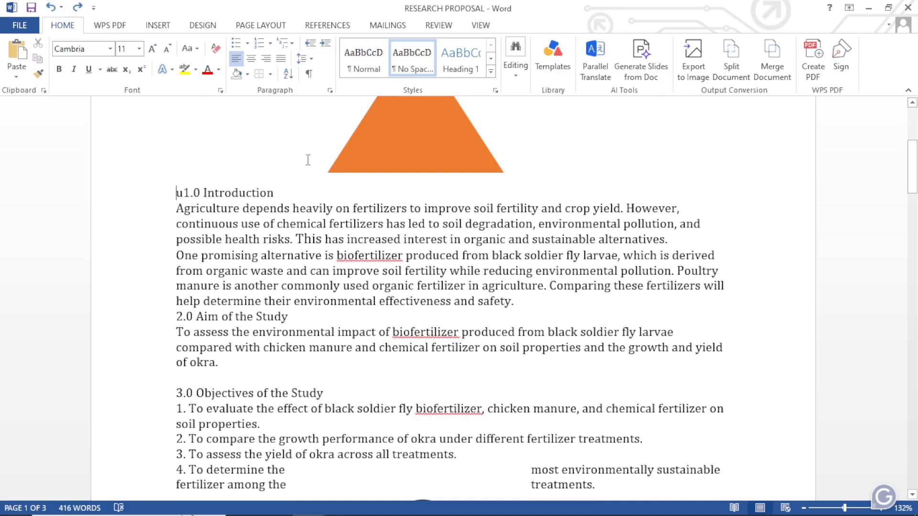
Insert a screenshot of the Microsoft Office Professional Plus 2013 configuration window before the u1.0 Introduction heading, and undo it
click(158, 25)
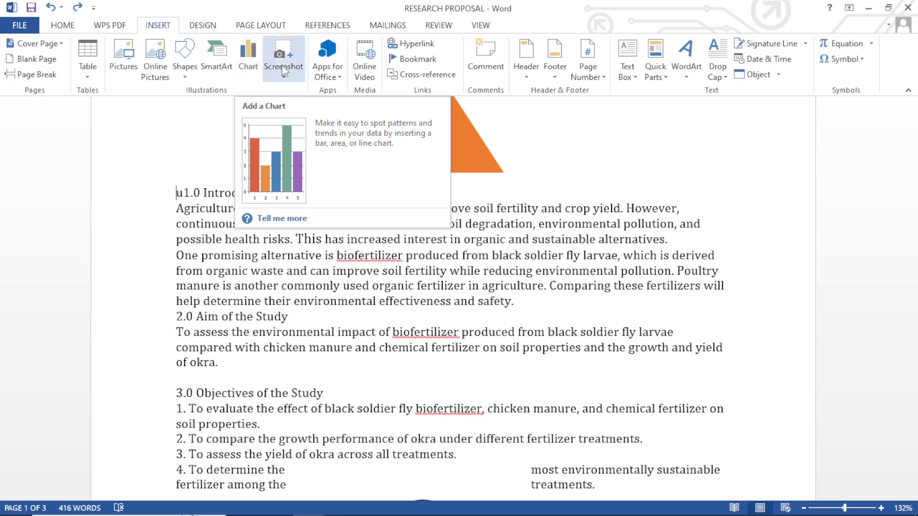
click(283, 78)
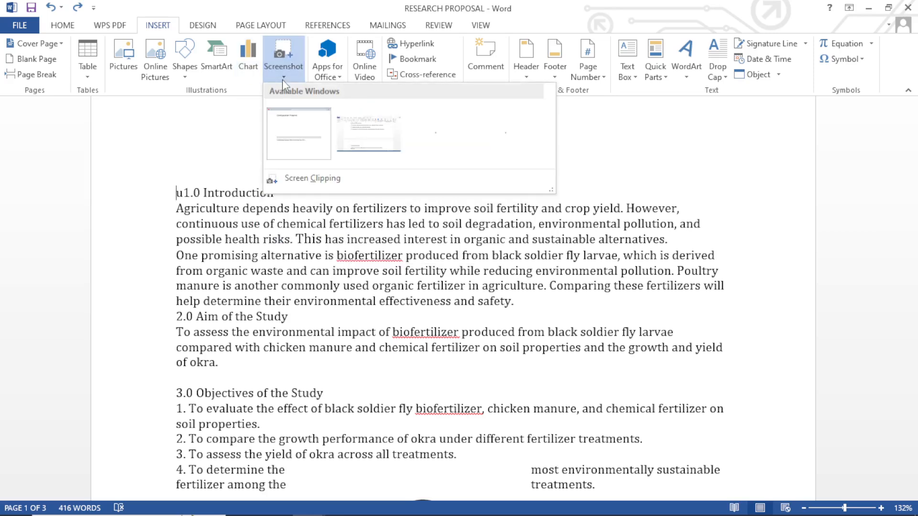
click(298, 129)
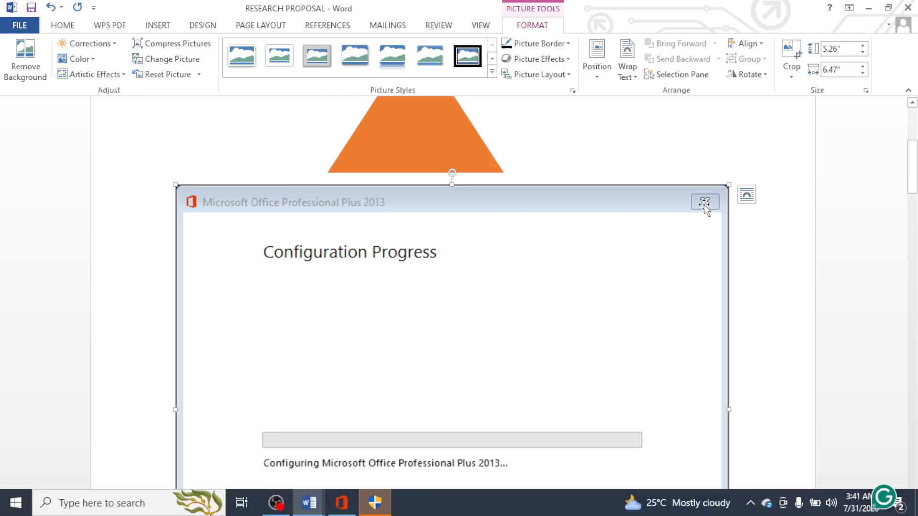
key(Escape)
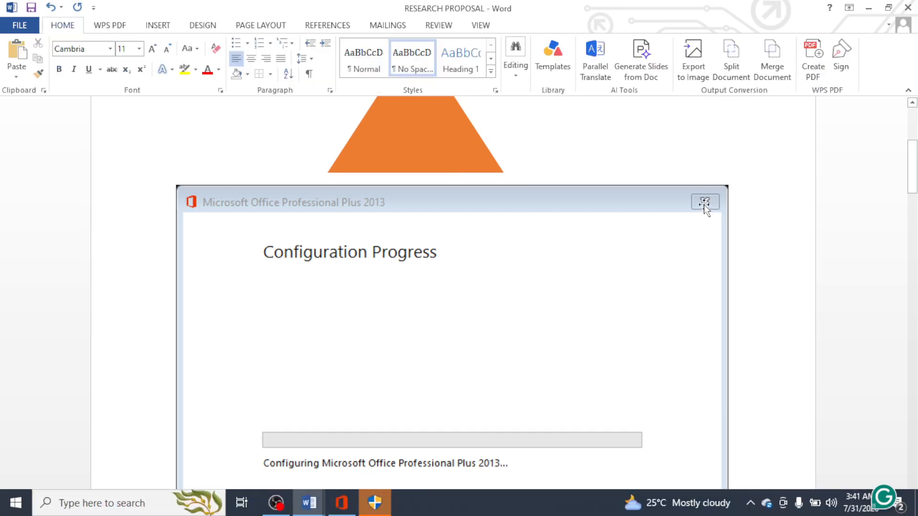
click(704, 205)
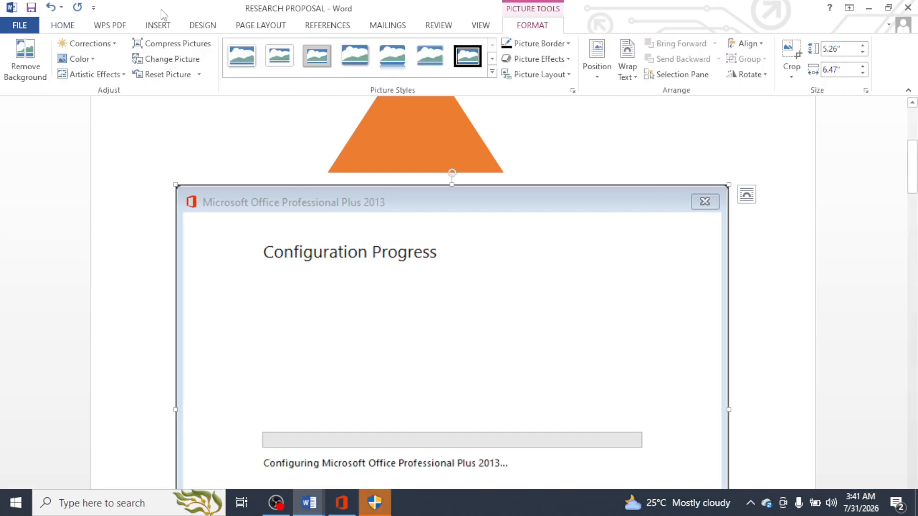
click(53, 8)
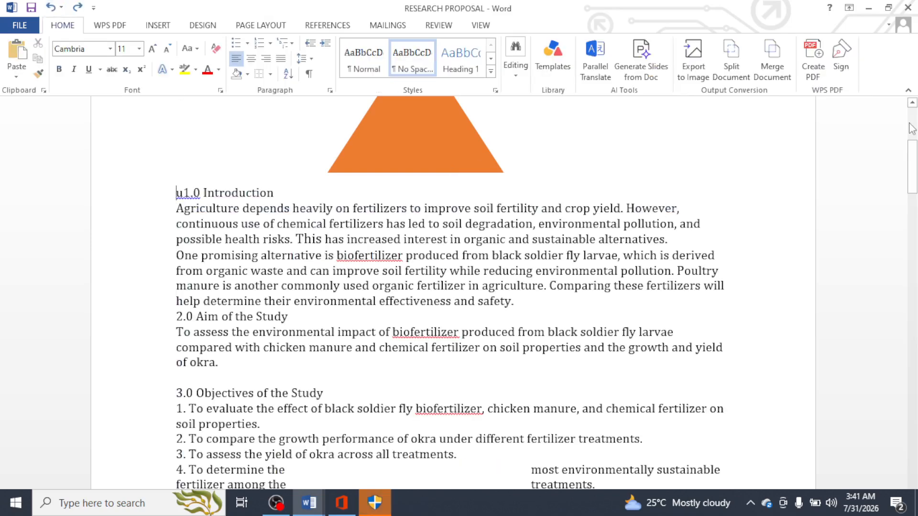
Add a Blank header to the document and replace its placeholder with "CARAN"
drag(915, 160, 915, 139)
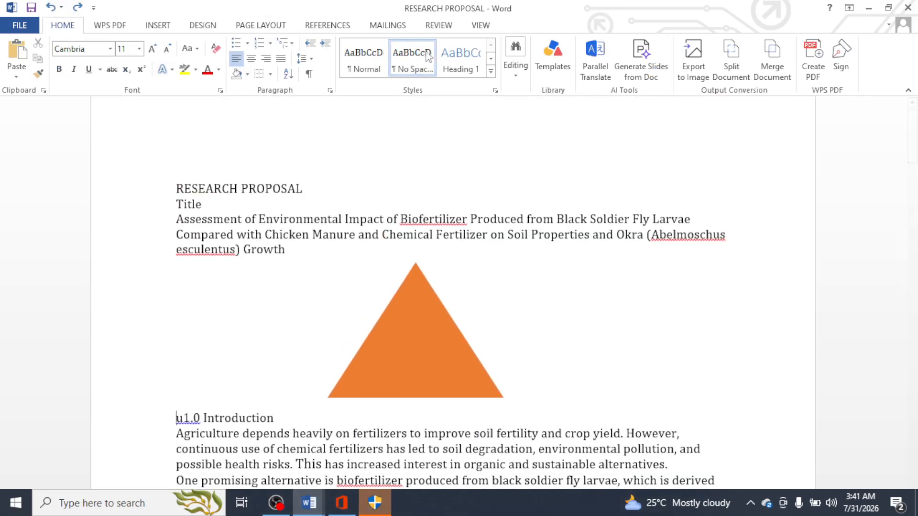
click(163, 25)
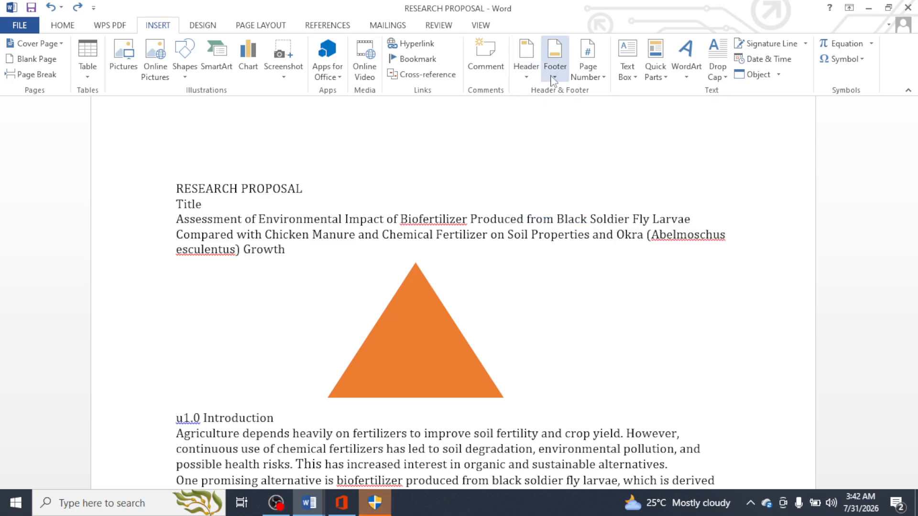
click(527, 75)
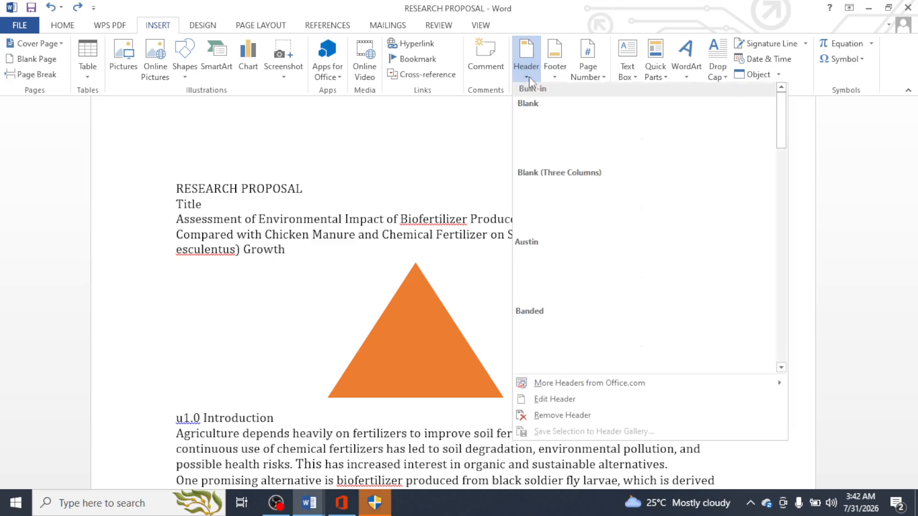
click(553, 156)
key(Delete)
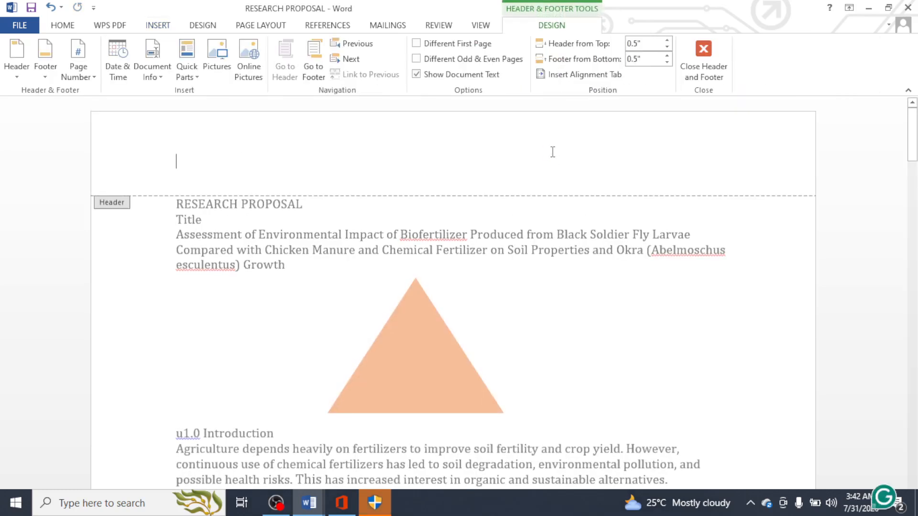
text(CARAN)
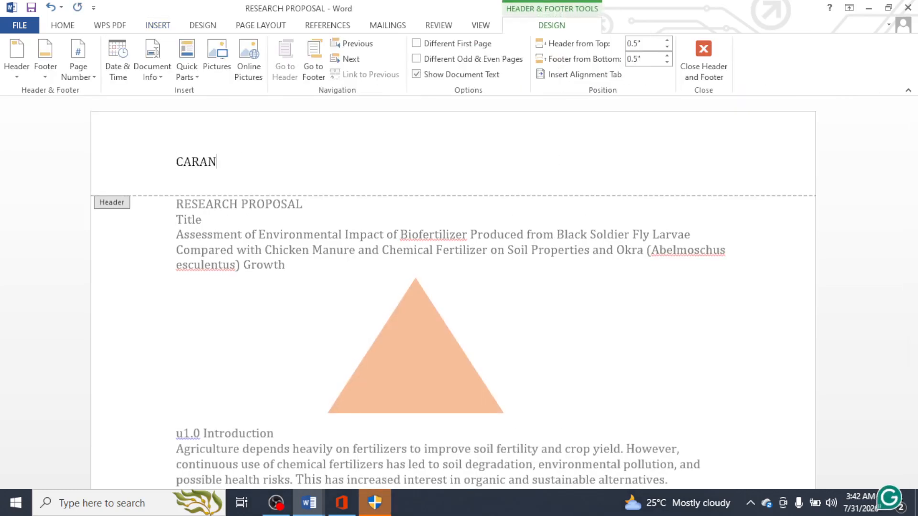